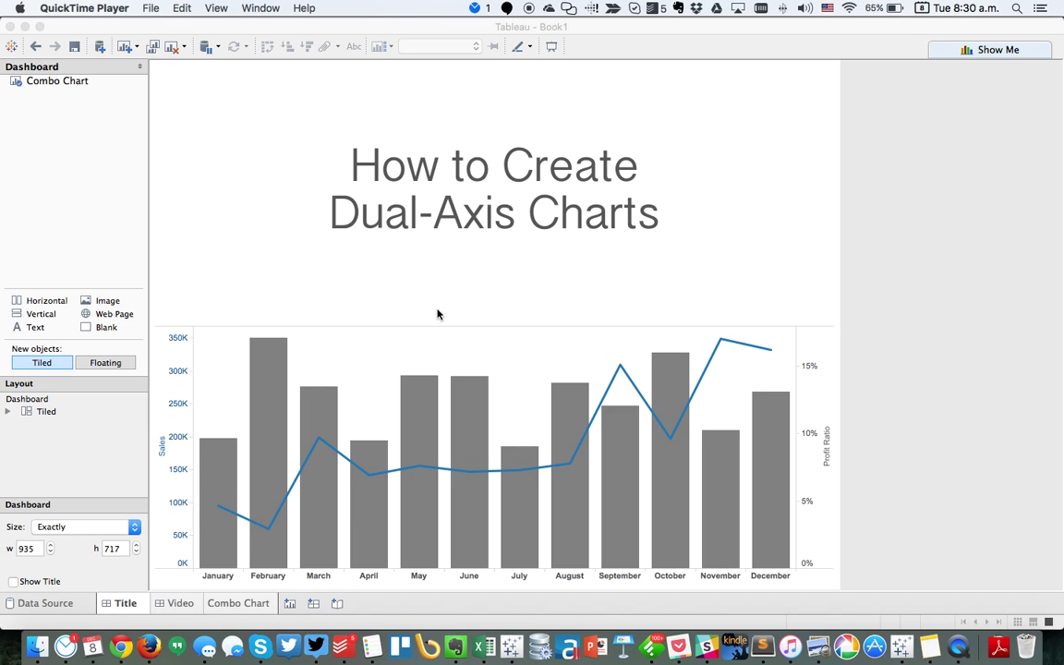
Step: Create a new worksheet and place Order Date on Columns as the discrete MONTH(Order Date)
click(289, 608)
click(289, 608)
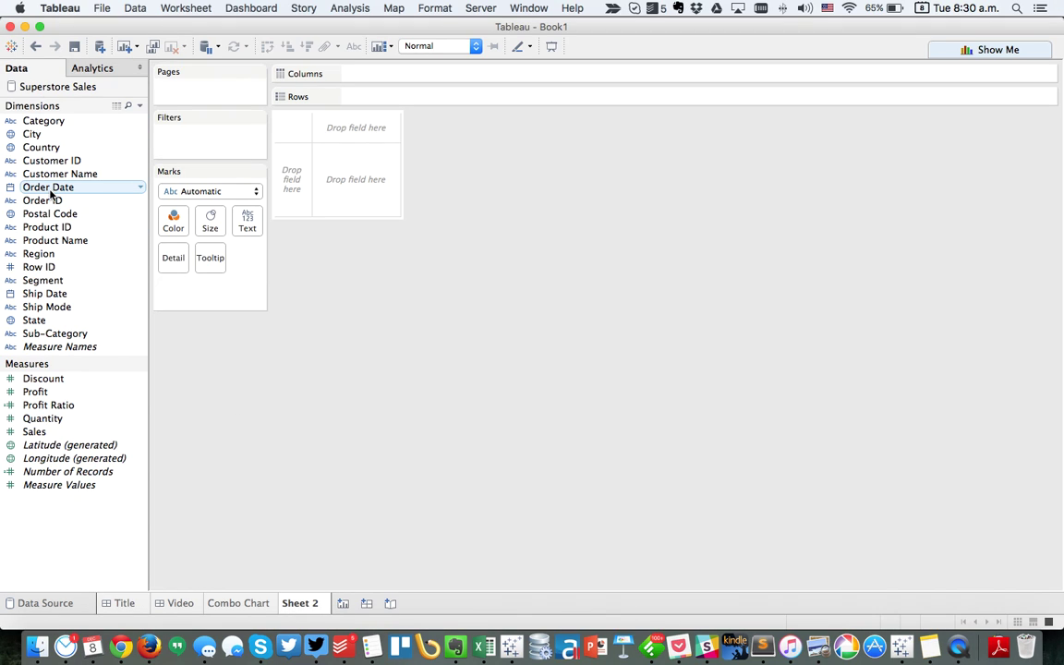
drag(51, 192, 456, 72)
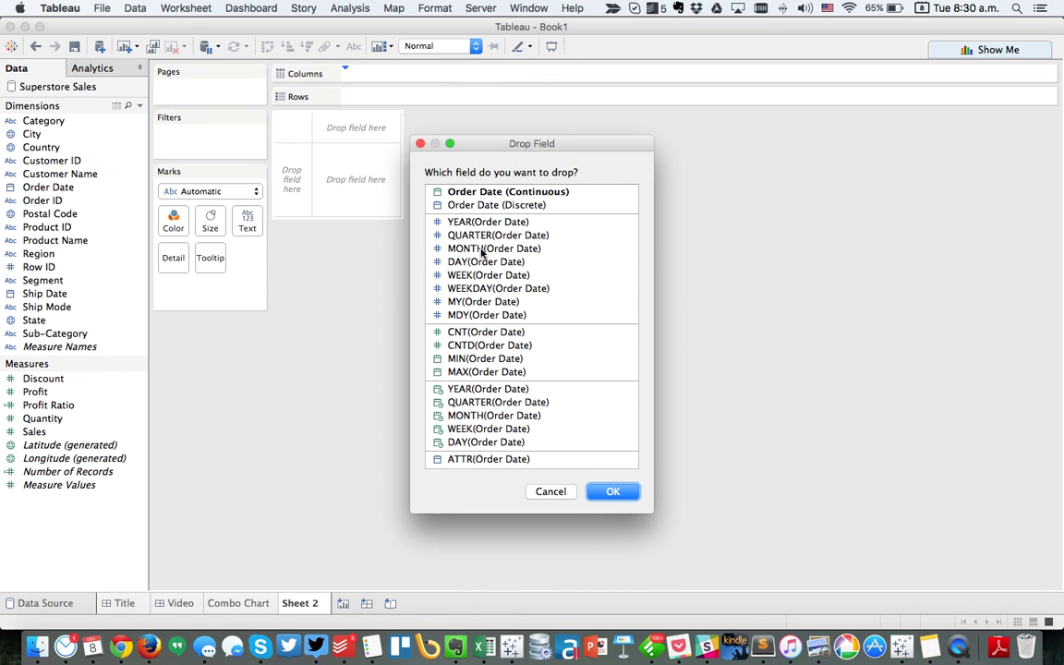
click(438, 248)
click(612, 492)
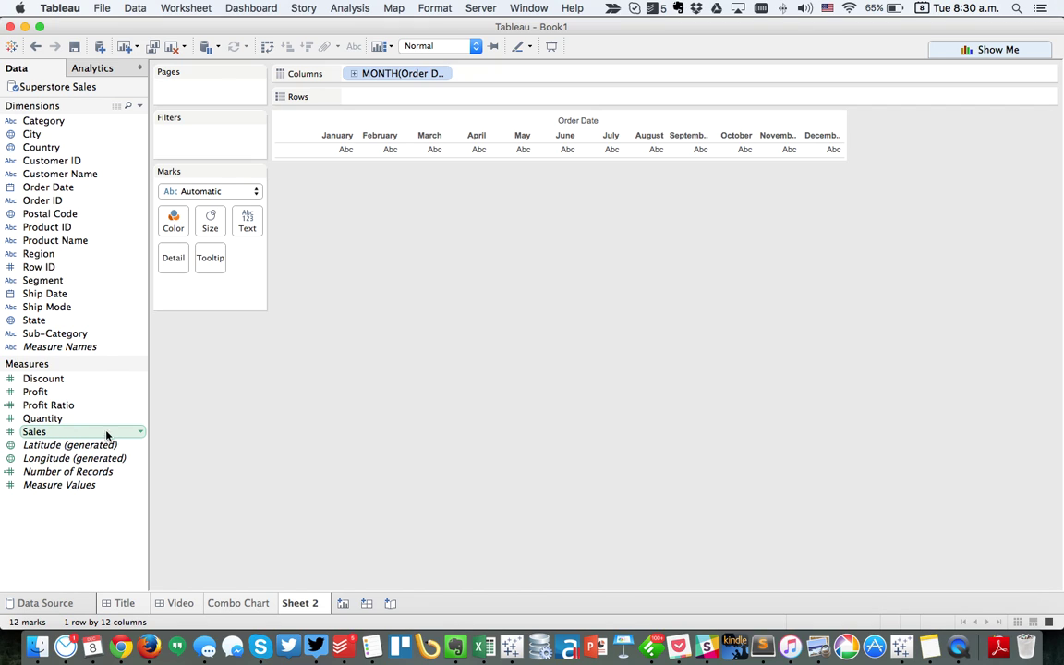
Step: Put Sales on Rows and add Profit Ratio as a second axis on the opposite side of the chart
drag(88, 429, 404, 96)
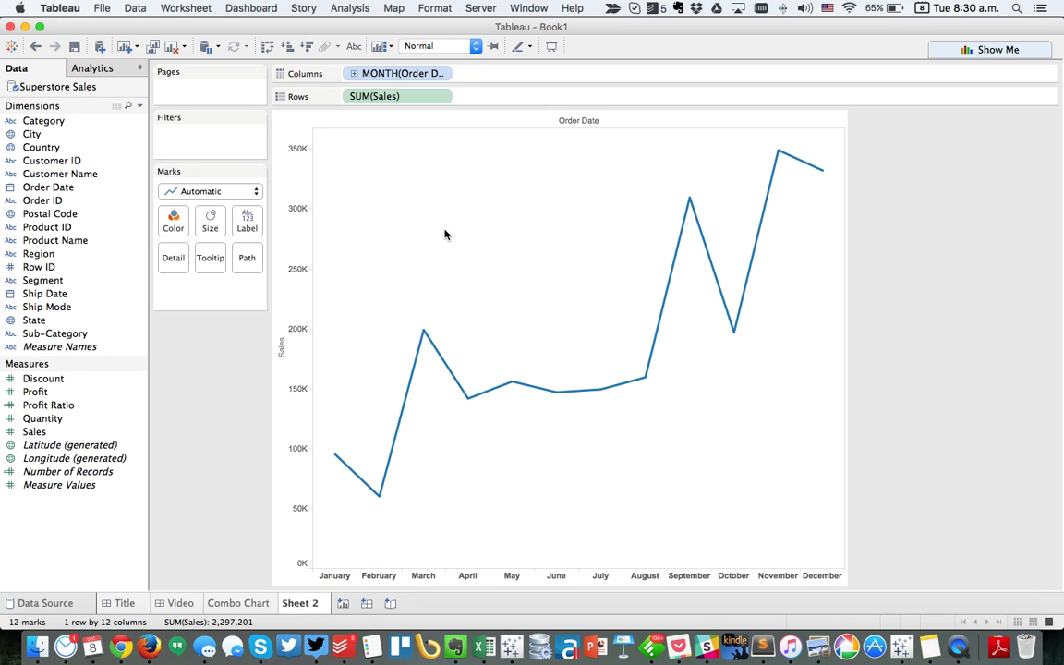
click(44, 409)
drag(44, 410, 829, 356)
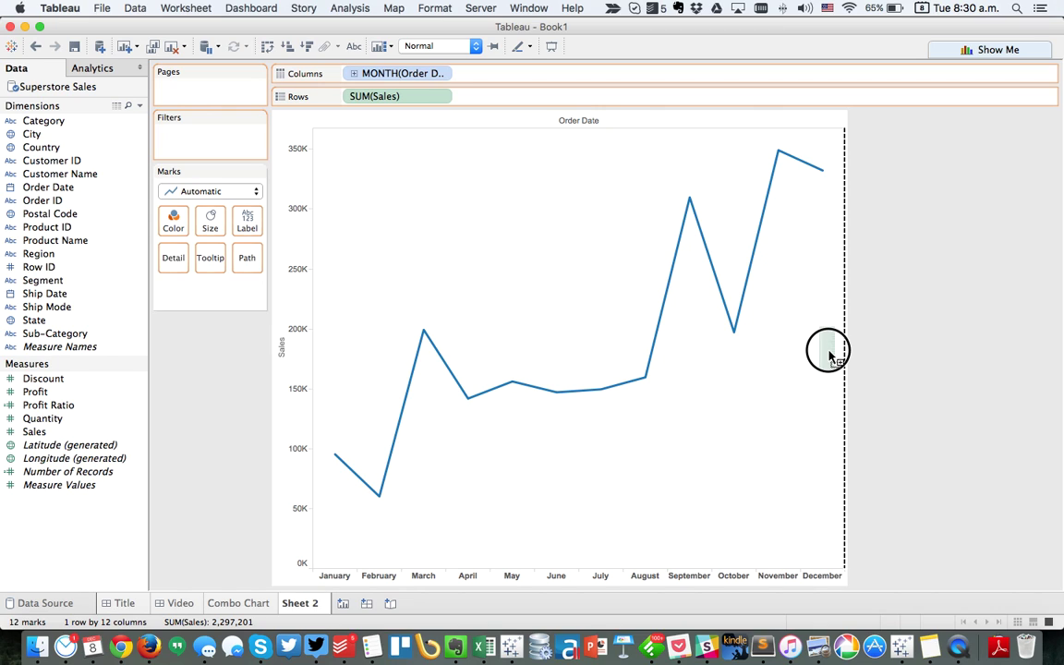
drag(829, 355, 829, 356)
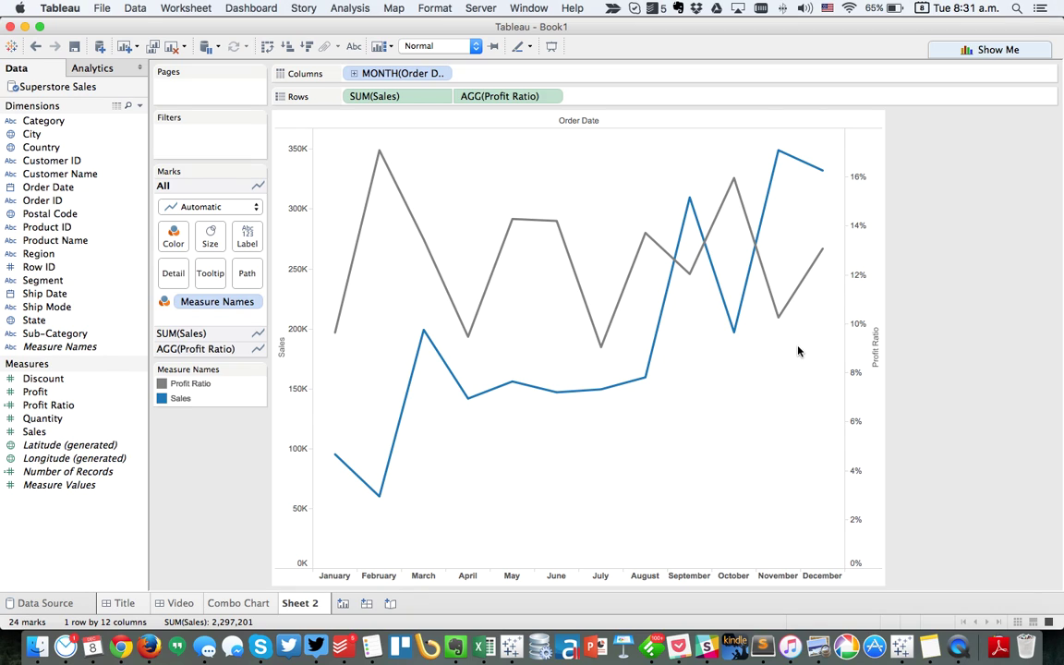
Step: Try the Bar mark type in the Profit Ratio mark settings and undo it
click(205, 348)
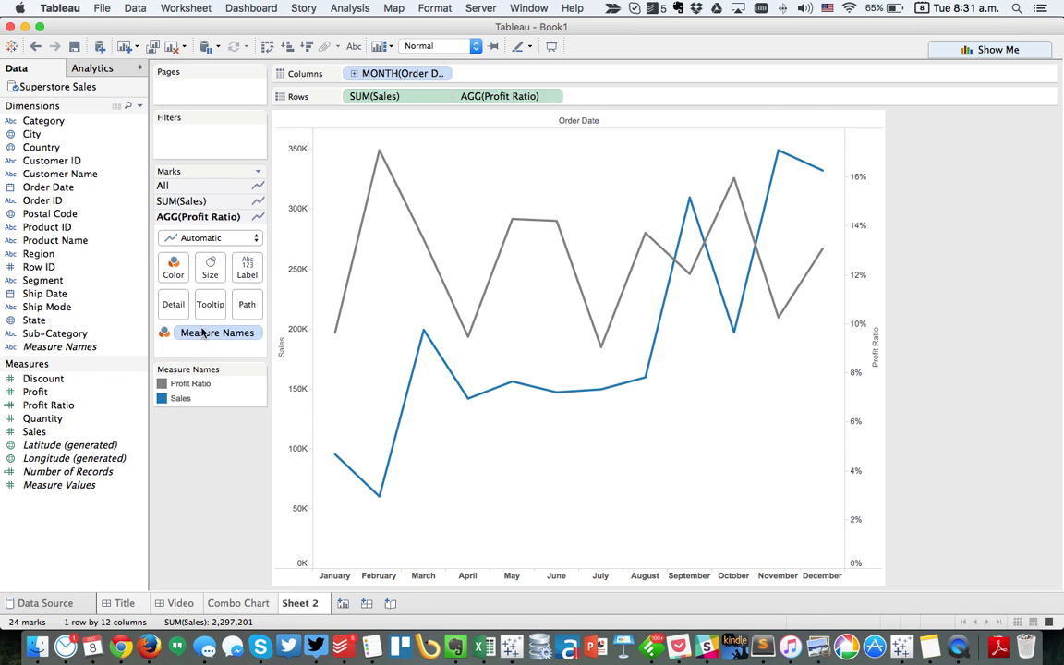
click(203, 237)
click(195, 262)
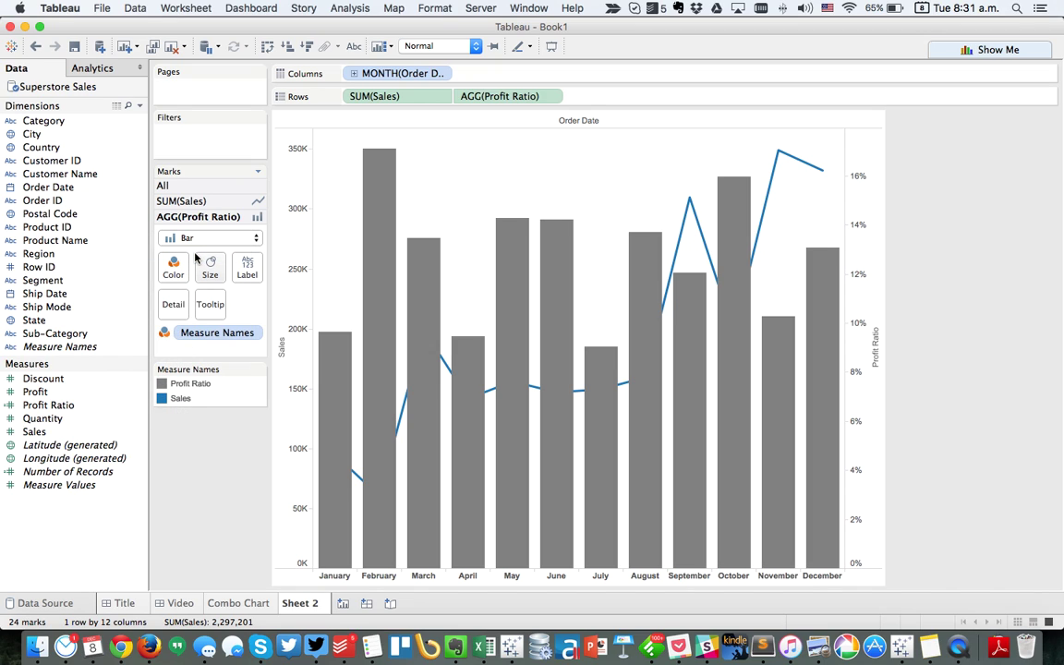
click(36, 47)
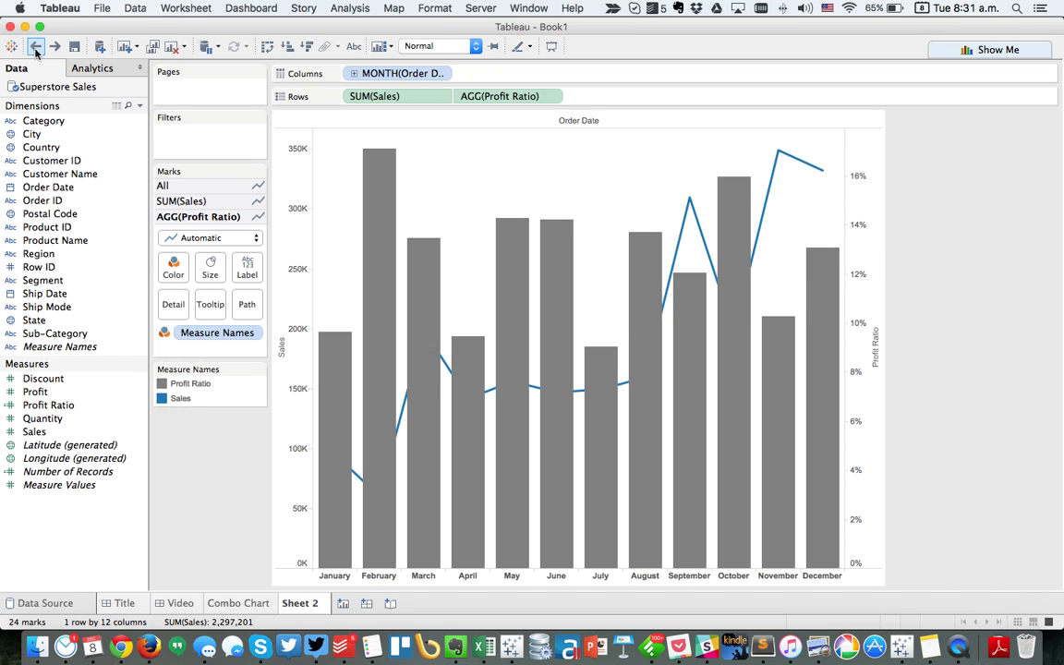
Step: Try the Bar mark type from the Profit Ratio field on Rows and undo it
right_click(518, 97)
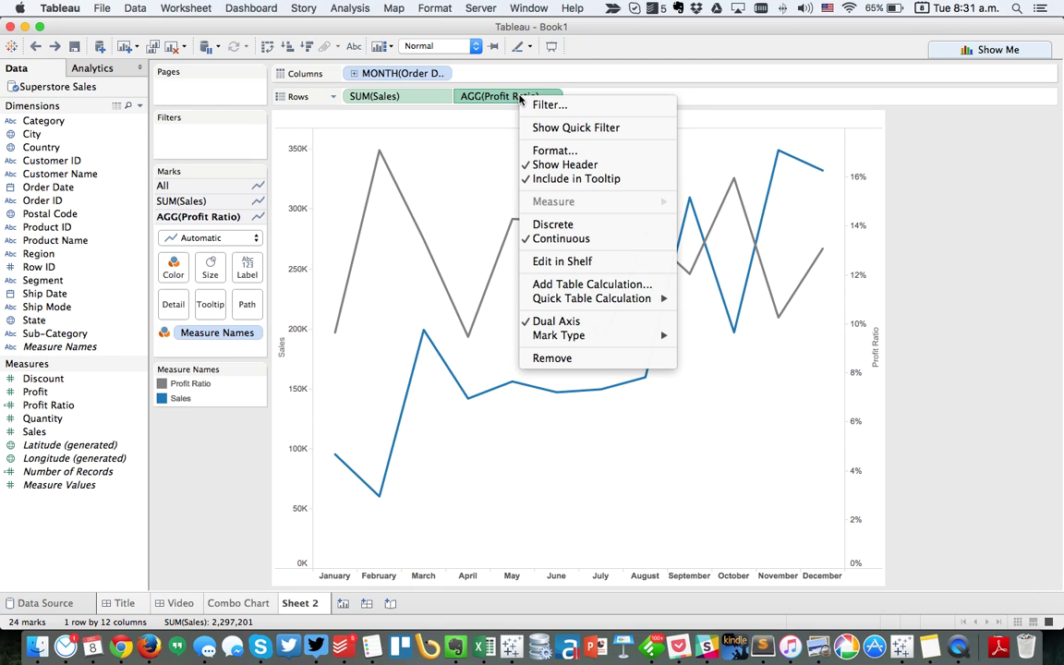
mouse_move(612, 338)
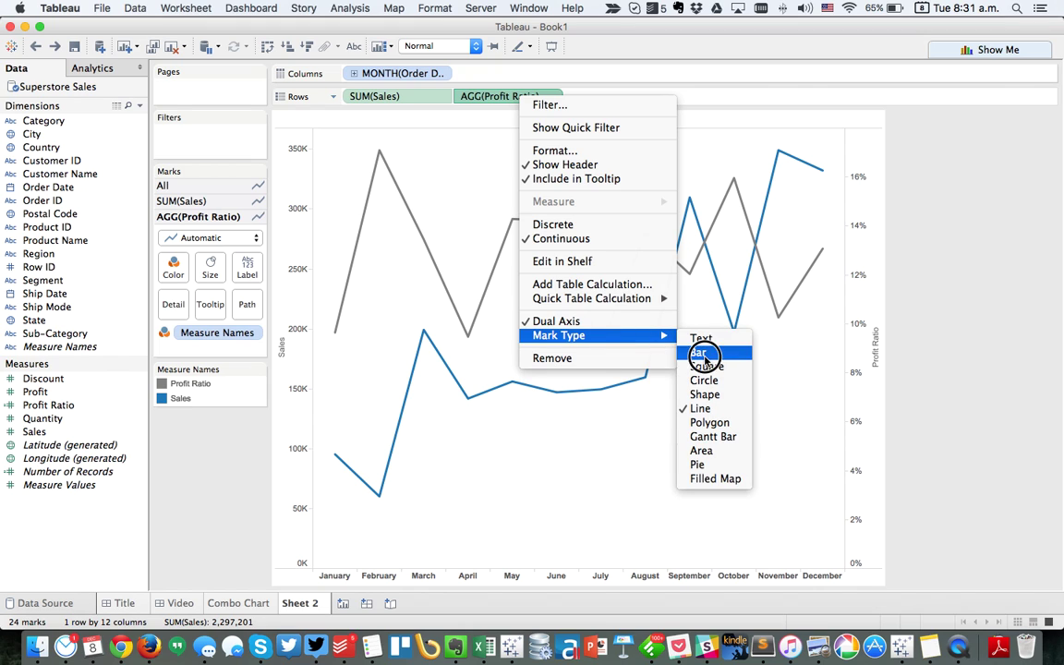
click(709, 352)
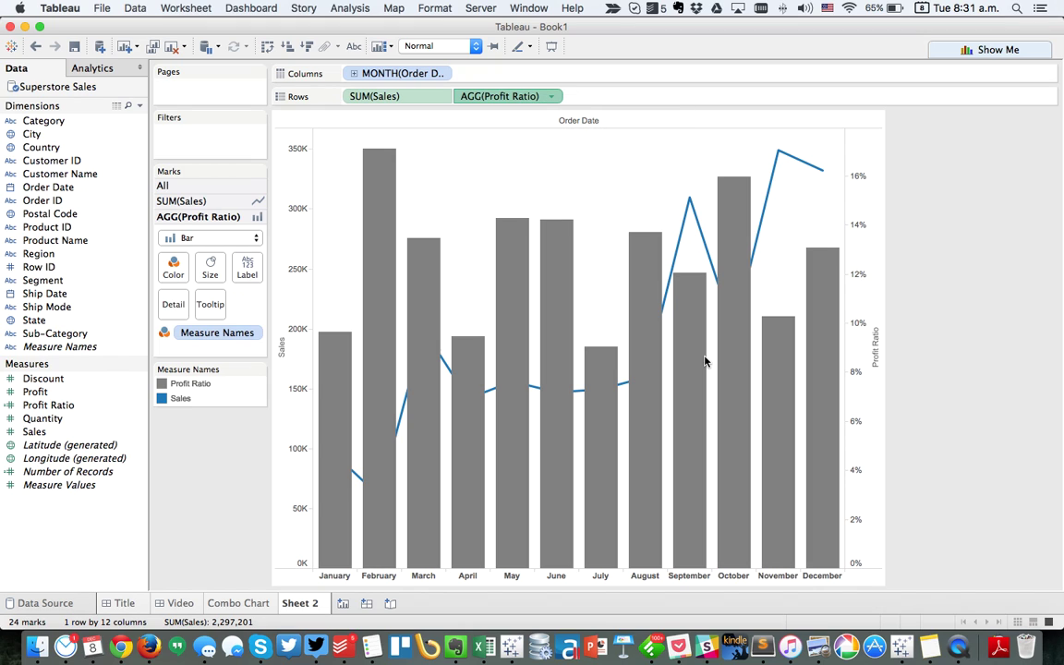
click(36, 45)
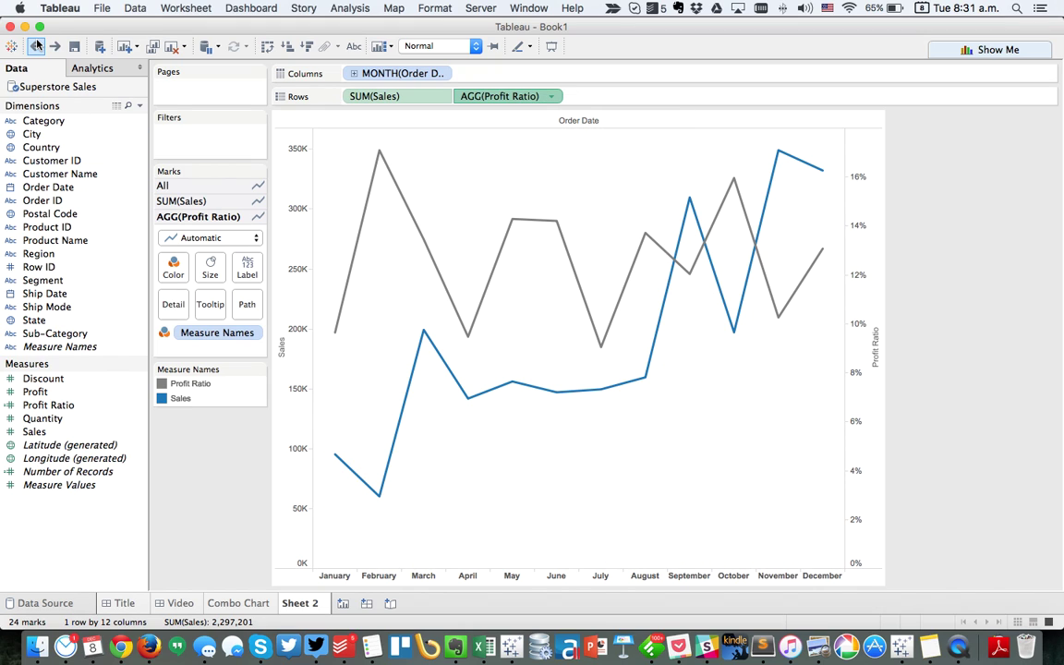
Step: Set the mark type of the Profit Ratio axis to Bar
right_click(869, 274)
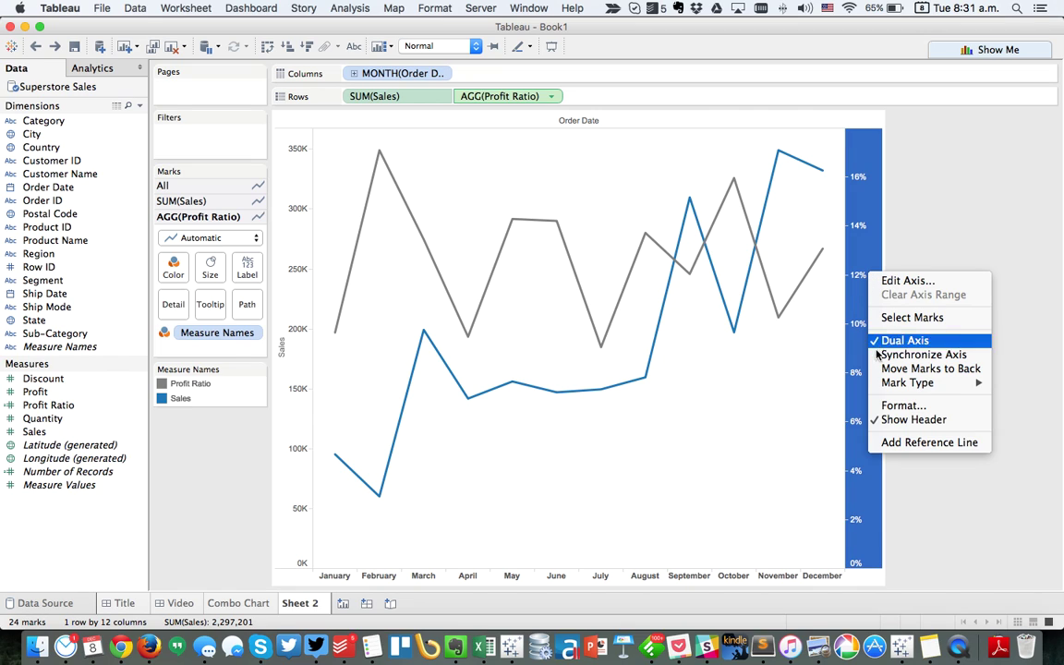
mouse_move(919, 382)
click(842, 400)
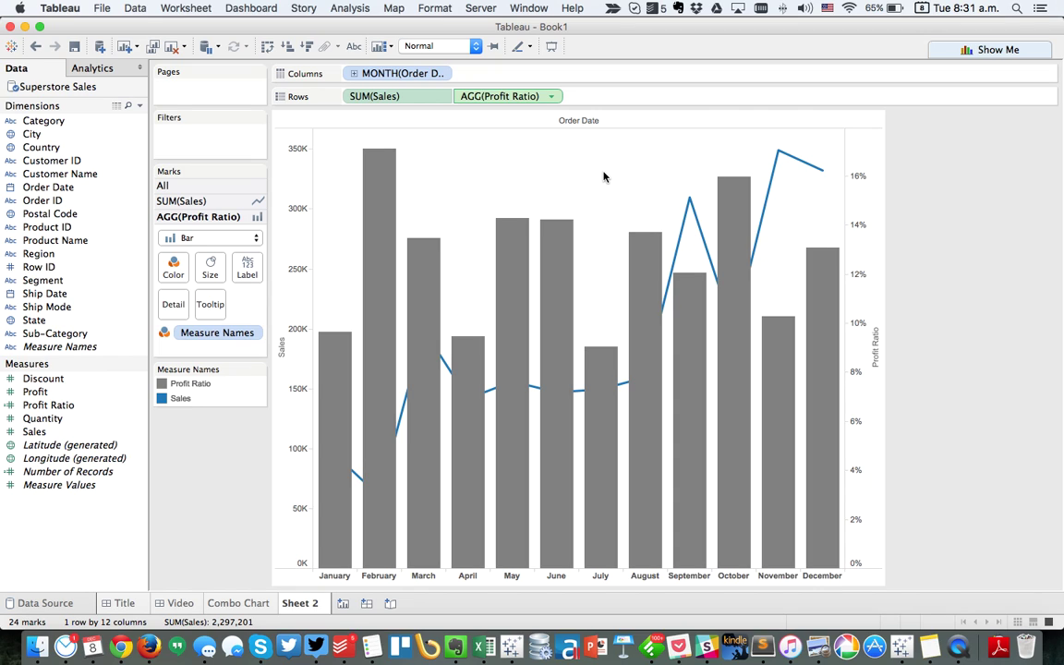
Step: Try reordering Sales in the Measure Names legend and move the Profit Ratio bars behind the Sales line
mouse_move(683, 277)
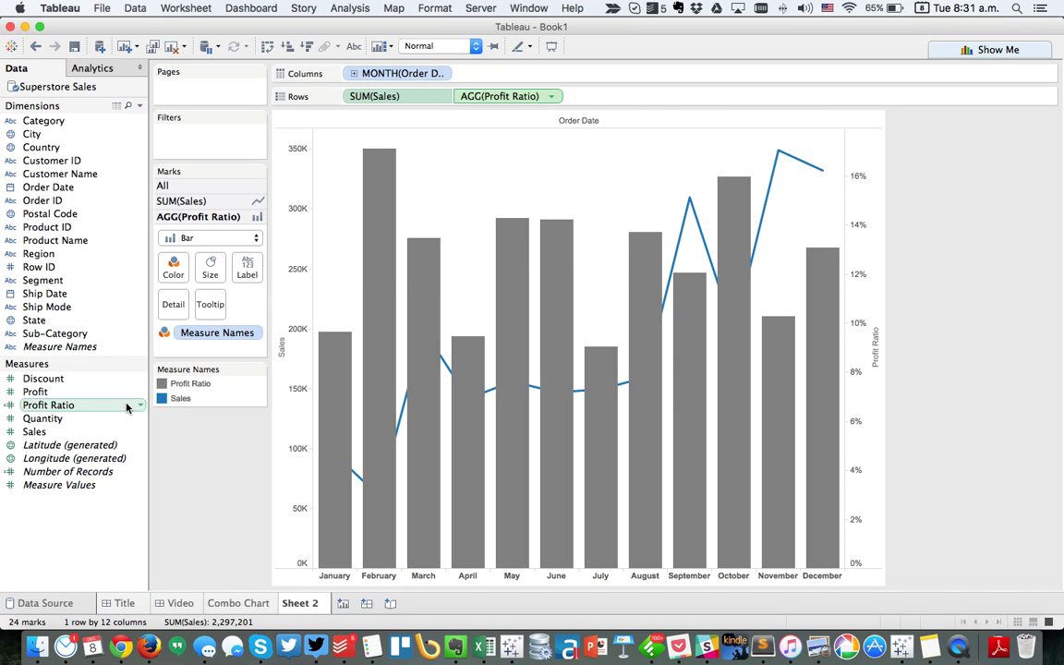
mouse_move(184, 398)
mouse_down()
mouse_move(175, 381)
mouse_move(179, 401)
mouse_up()
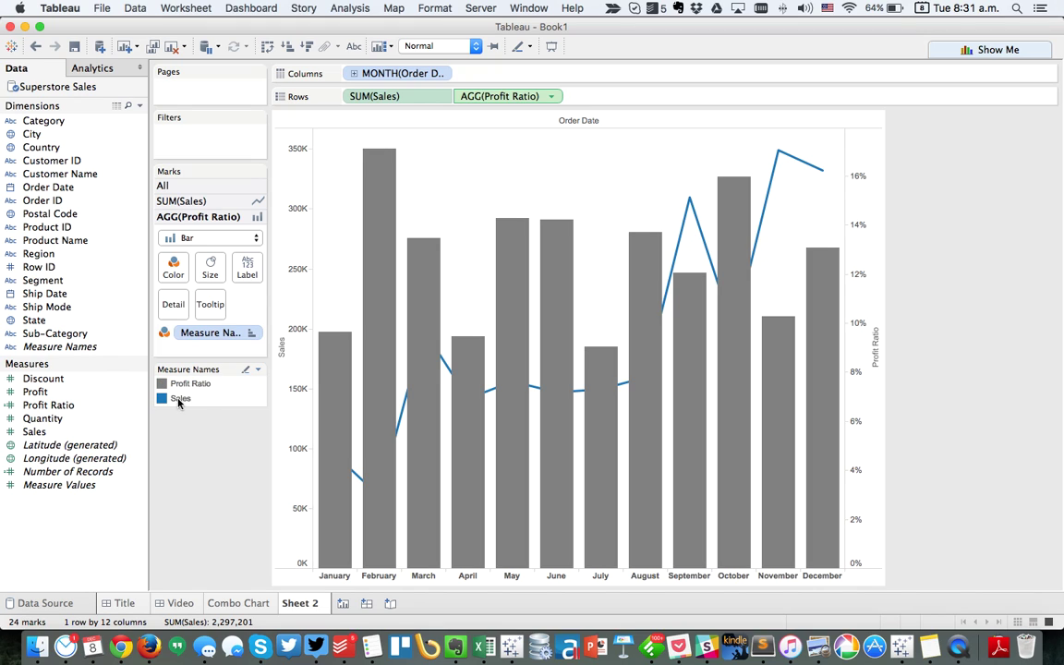
right_click(867, 285)
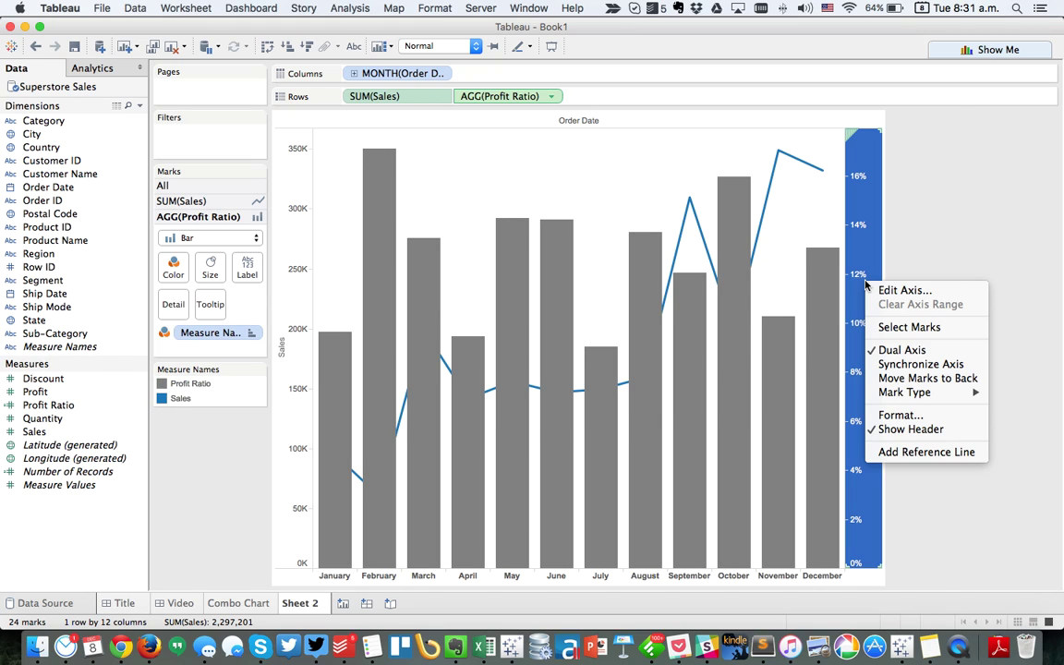
click(918, 380)
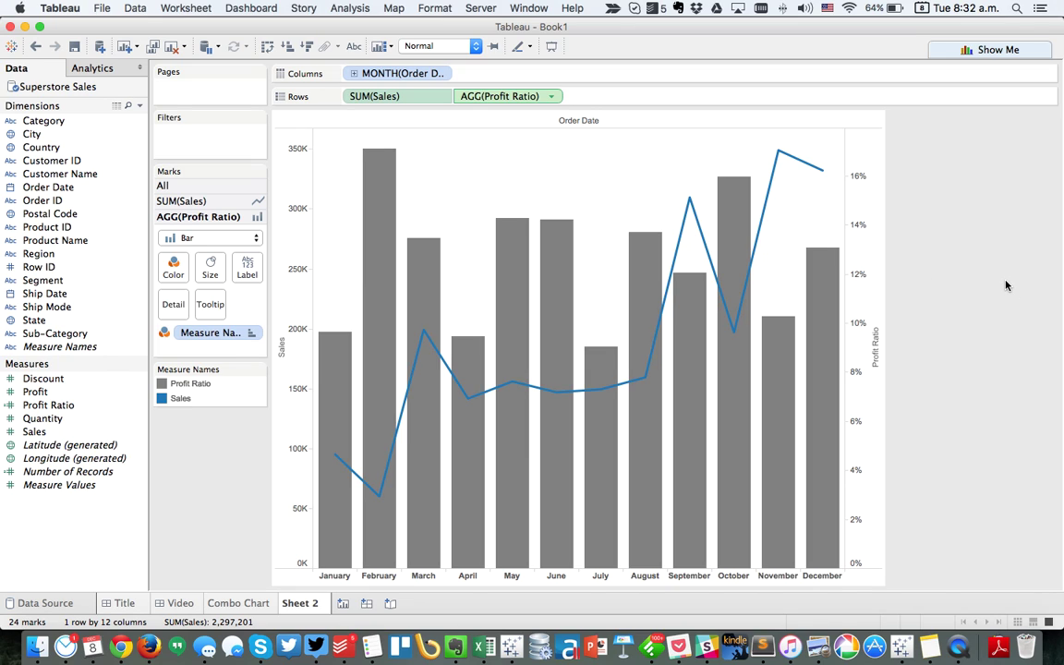
Step: Rename the current worksheet as "Sales vs Profit Ratio"
double_click(316, 605)
text(Sales vs Profit Ratio)
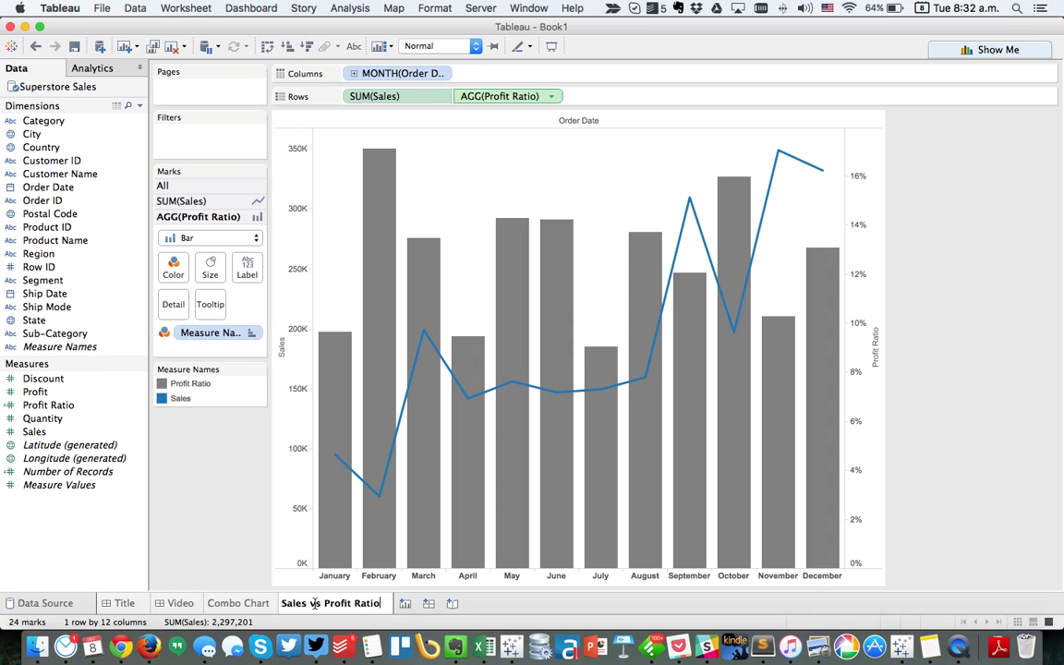
key(Return)
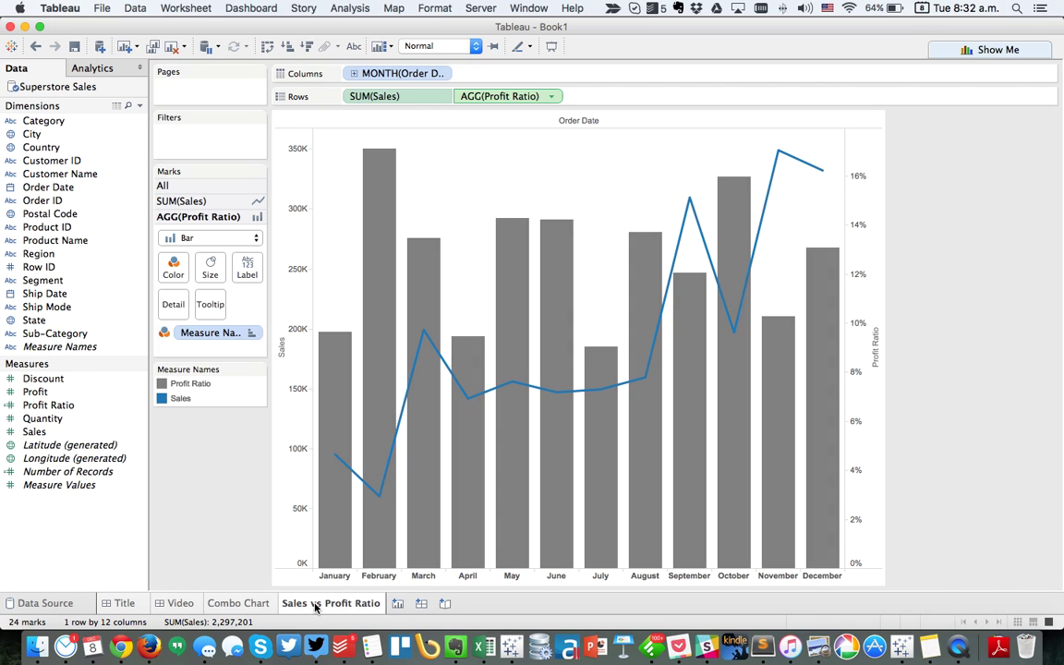
Step: On a new worksheet, chart Sales on Columns by Sub-Category on Rows, sorted in descending order of Sales
click(398, 604)
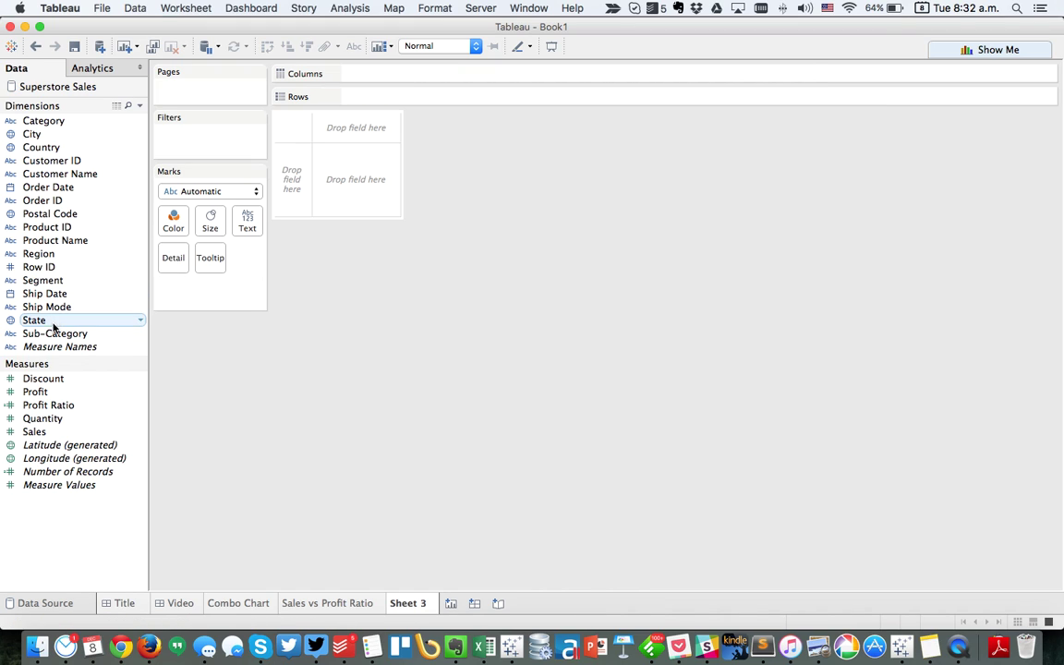
drag(56, 338, 419, 100)
mouse_move(40, 432)
mouse_down()
mouse_move(116, 297)
mouse_move(370, 74)
mouse_up()
click(277, 43)
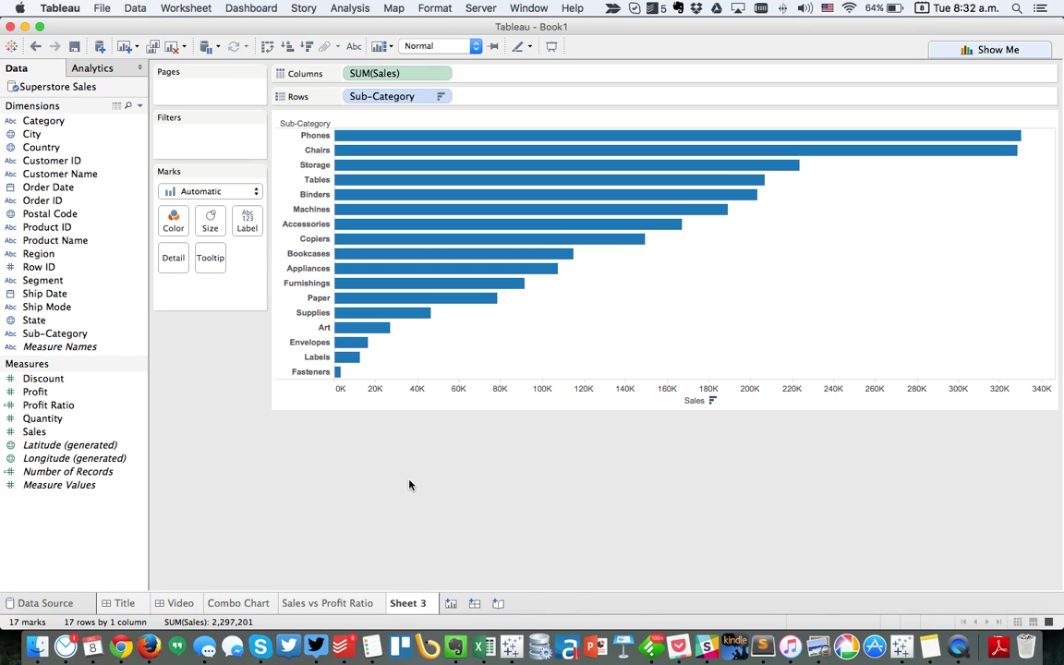
Step: Add a second Sales measure to Columns and combine both Sales measures as a dual axis
click(57, 434)
drag(57, 434, 591, 76)
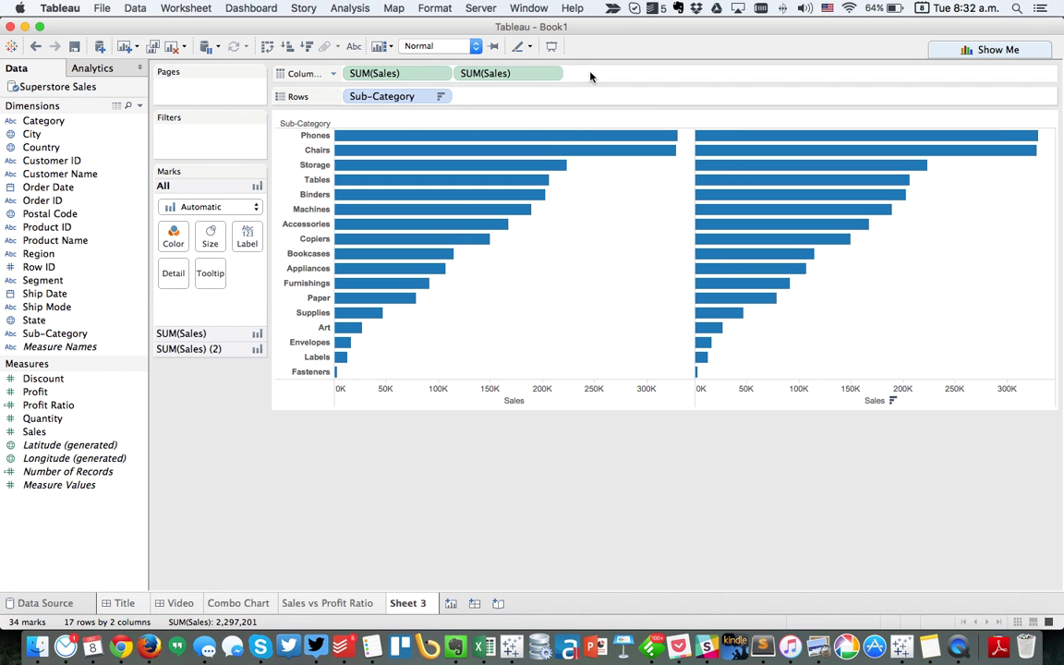
right_click(488, 80)
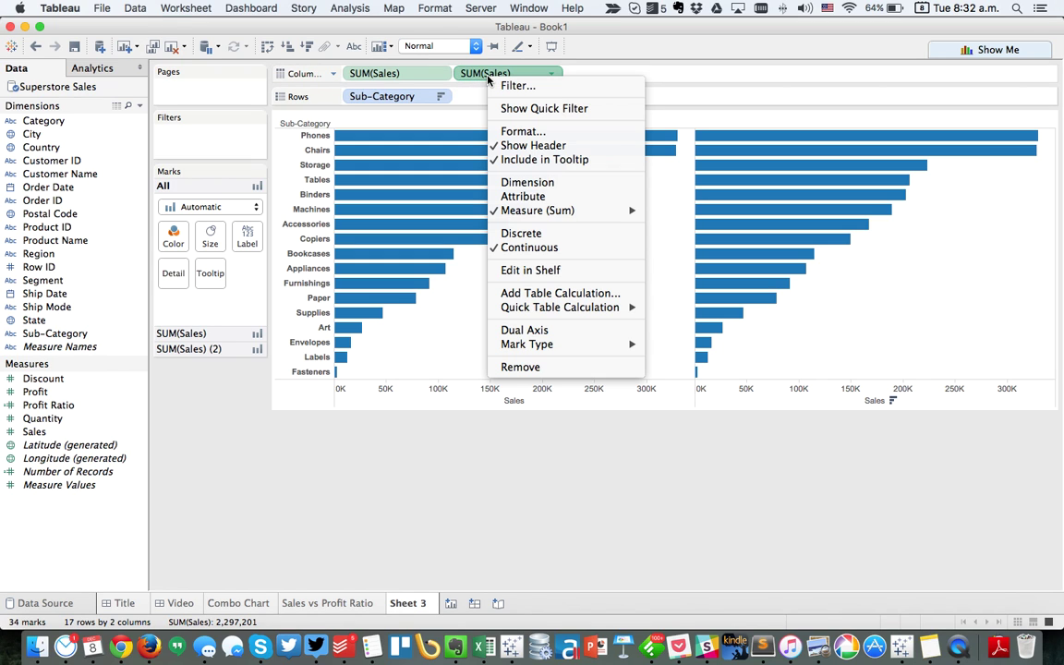
click(517, 330)
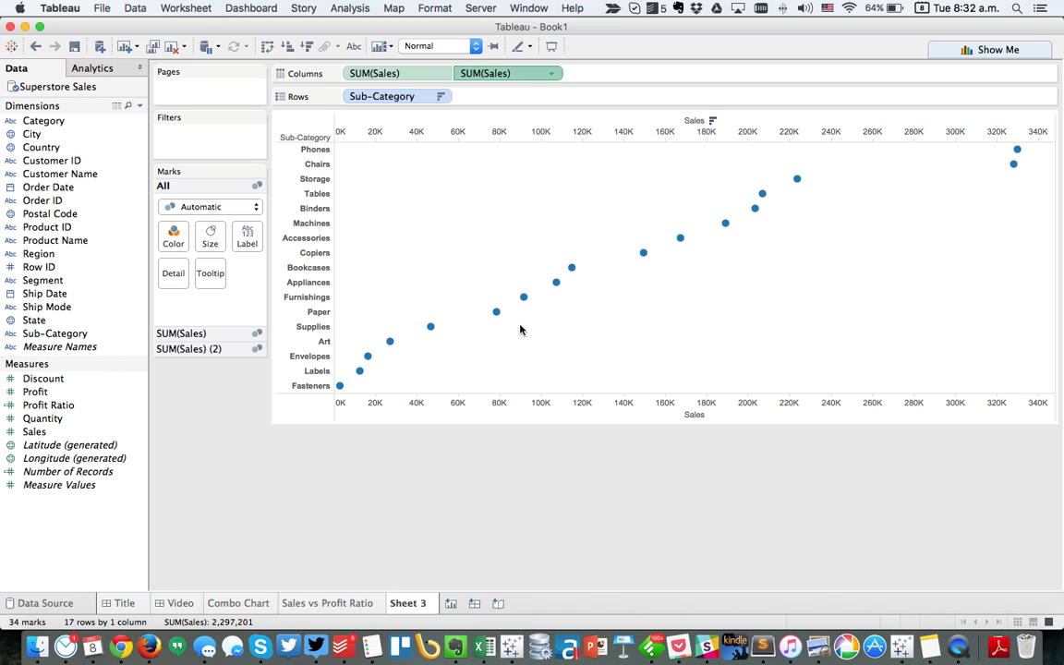
Step: Set the mark type of the first Sales axis to Bar and the second Sales axis to Circle
right_click(494, 412)
mouse_move(561, 513)
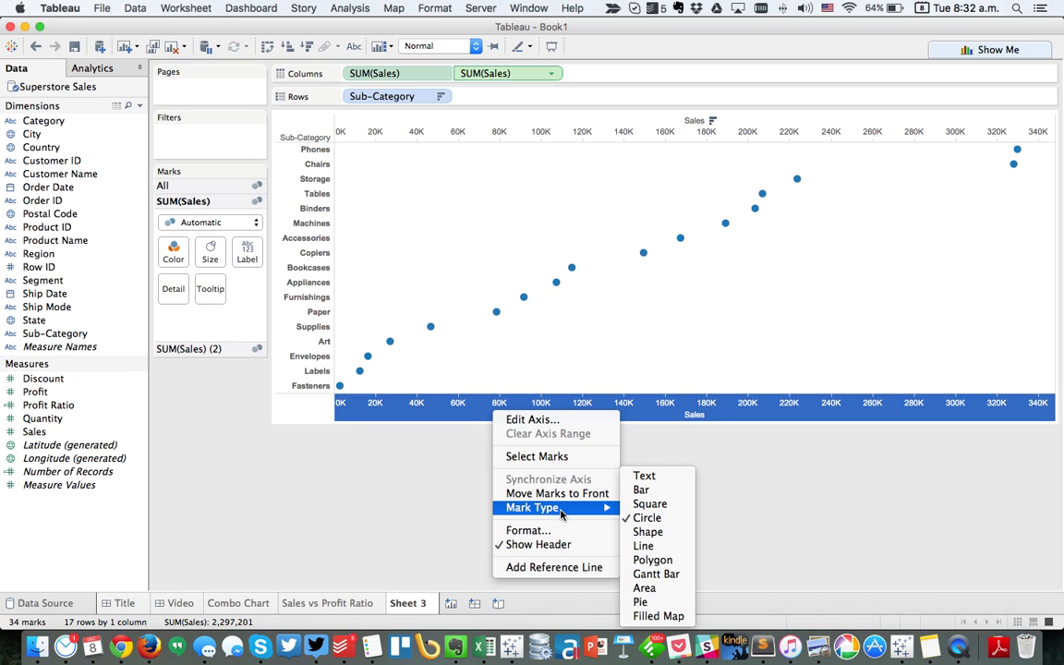
click(642, 491)
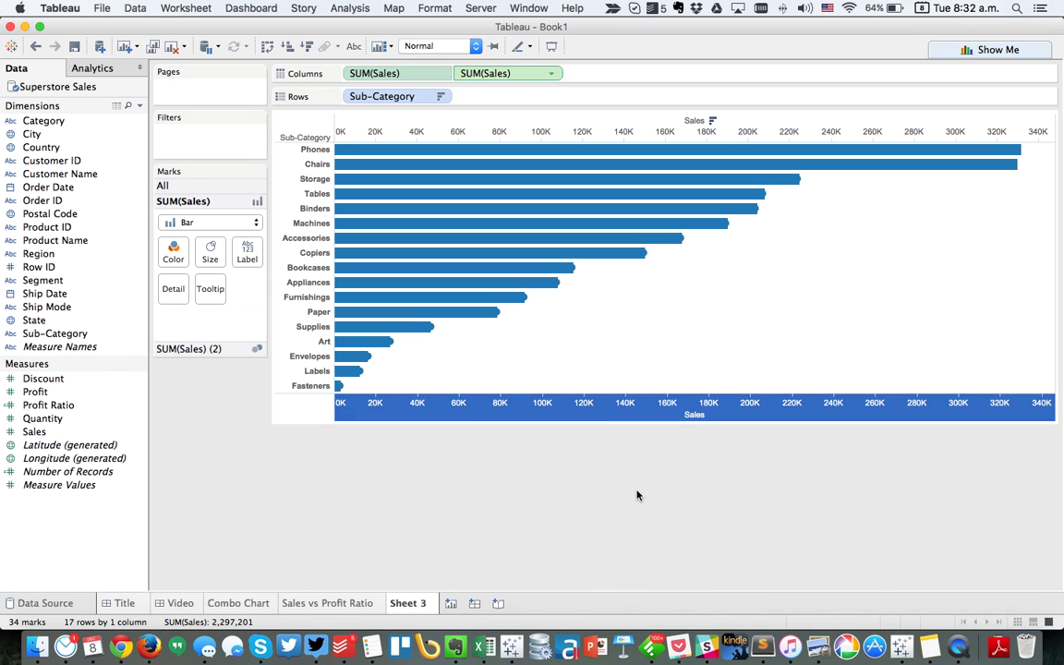
click(502, 74)
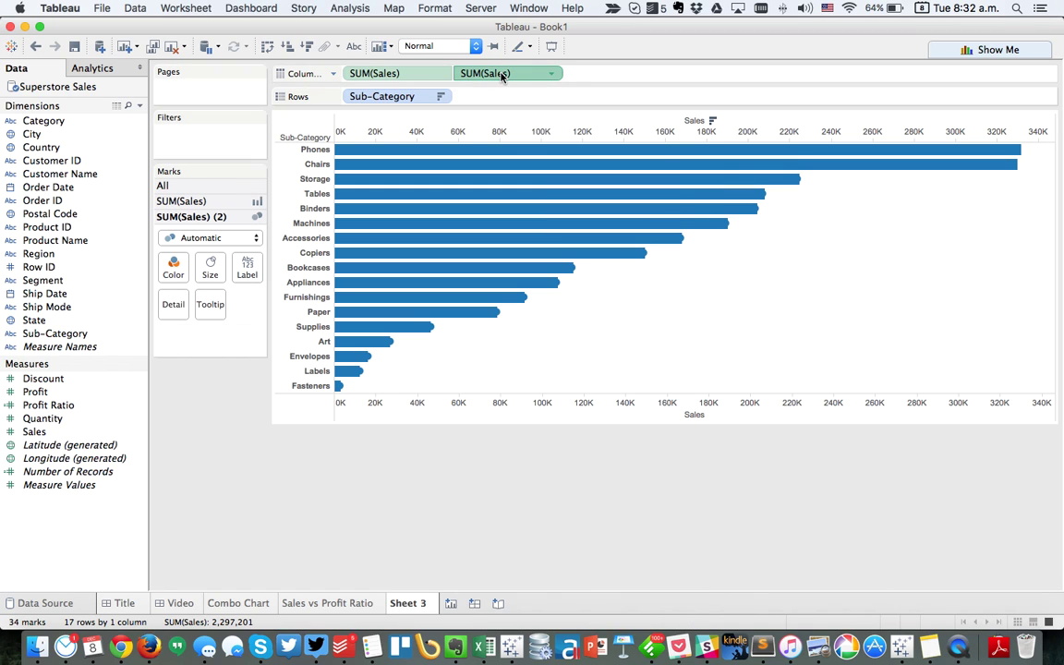
right_click(524, 129)
mouse_move(592, 235)
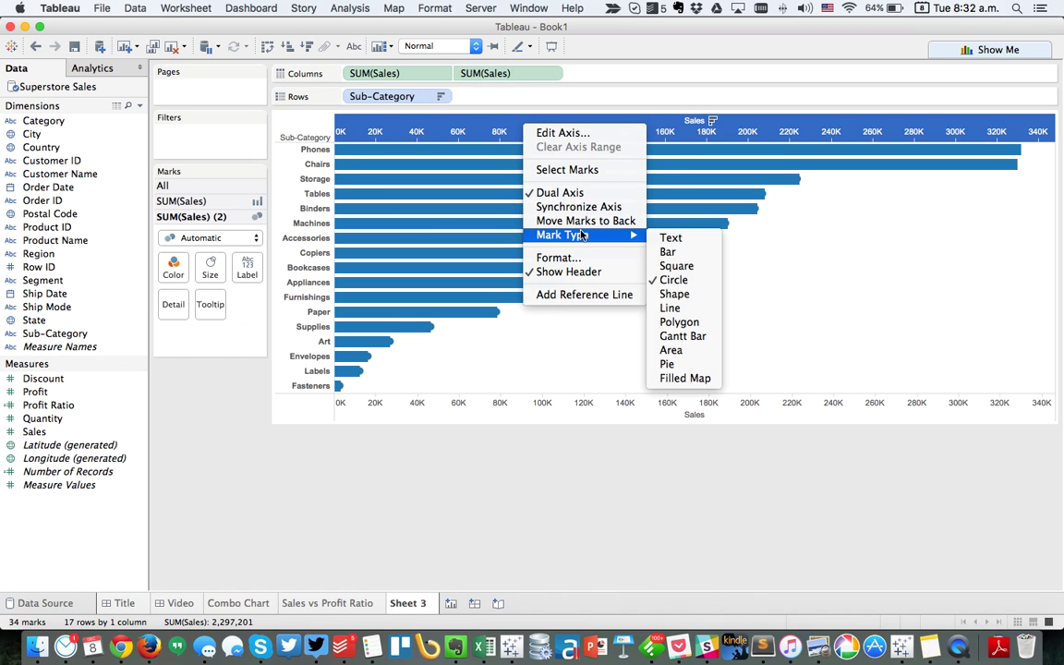
click(675, 281)
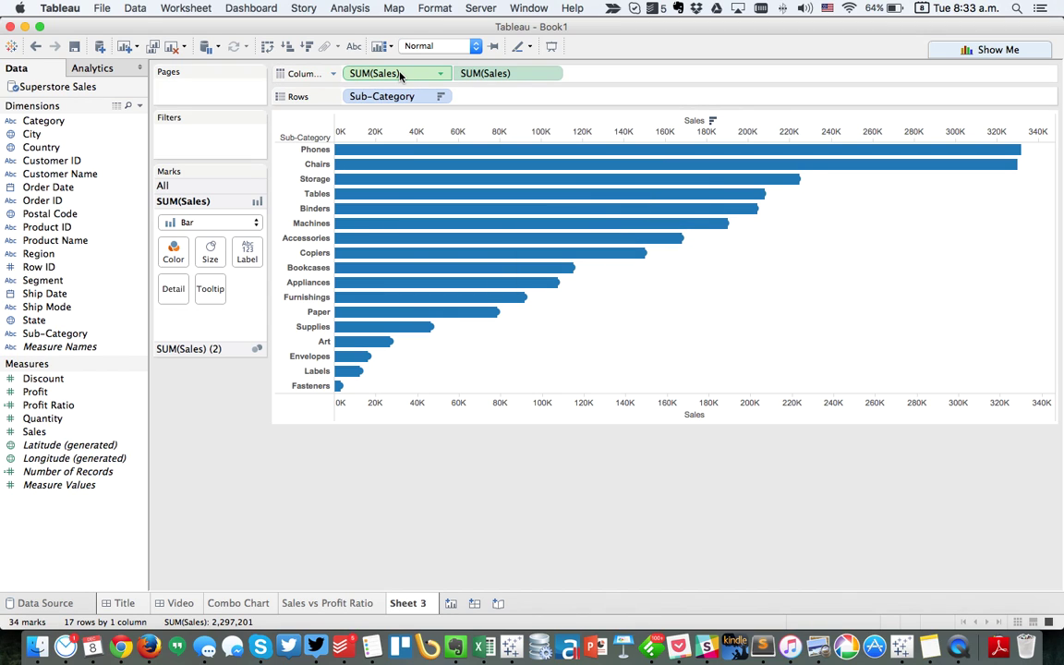
Step: Reduce the size of the first Sales measure's bars to thin lines
click(216, 259)
drag(261, 289, 214, 292)
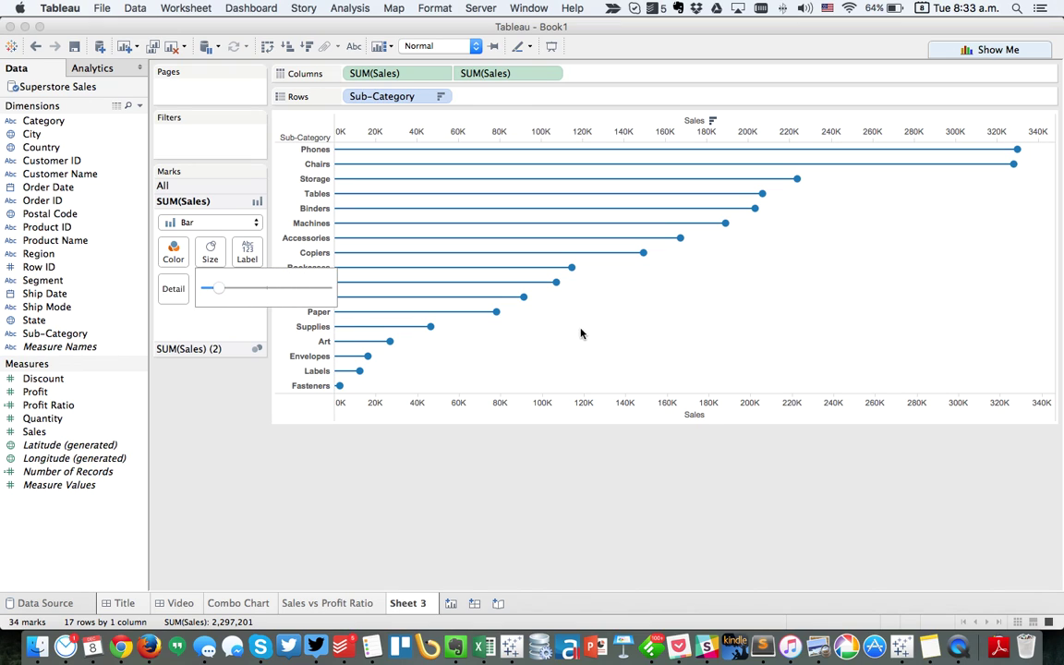
Step: Enlarge the circles of the second Sales measure and fit the chart to Entire View
click(510, 79)
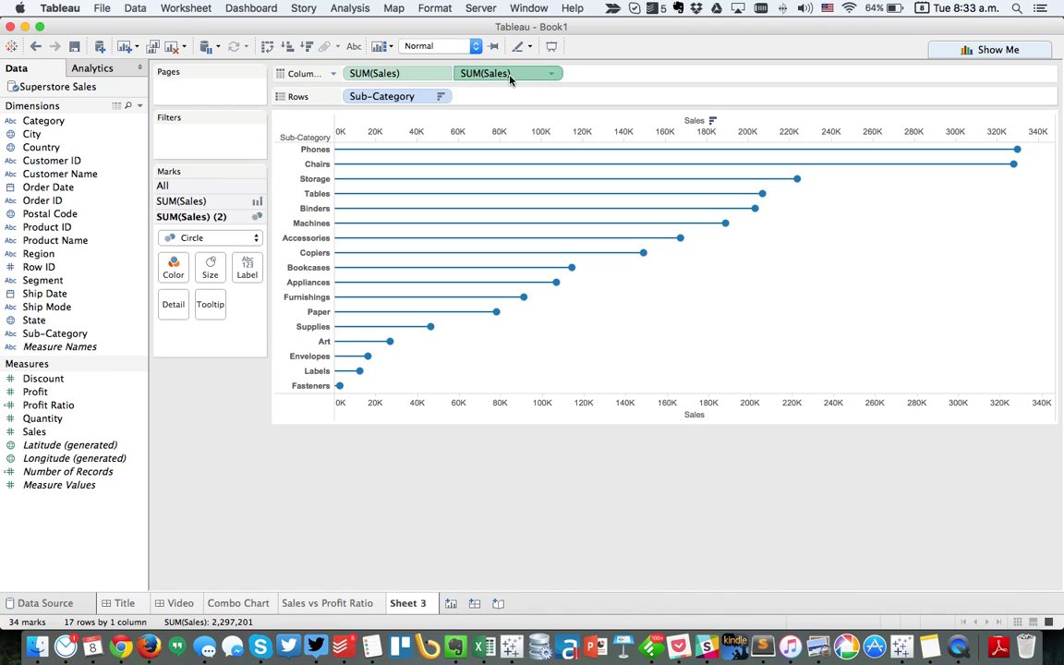
click(213, 270)
drag(237, 302, 266, 303)
click(430, 47)
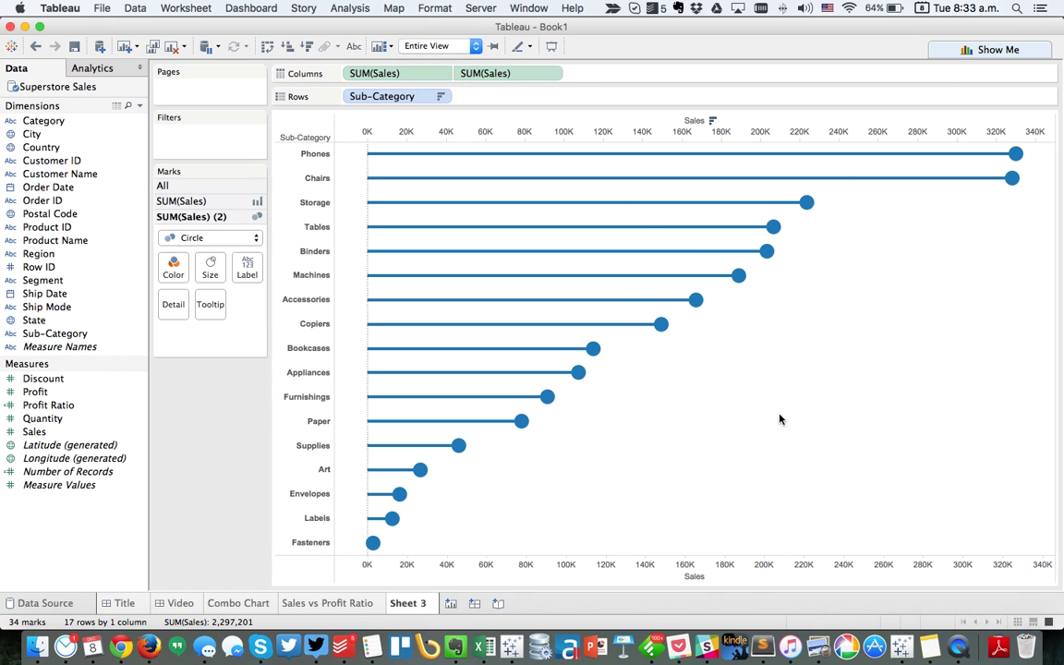
Step: Synchronize the two Sales axes and hide the header of the second Sales axis
right_click(541, 129)
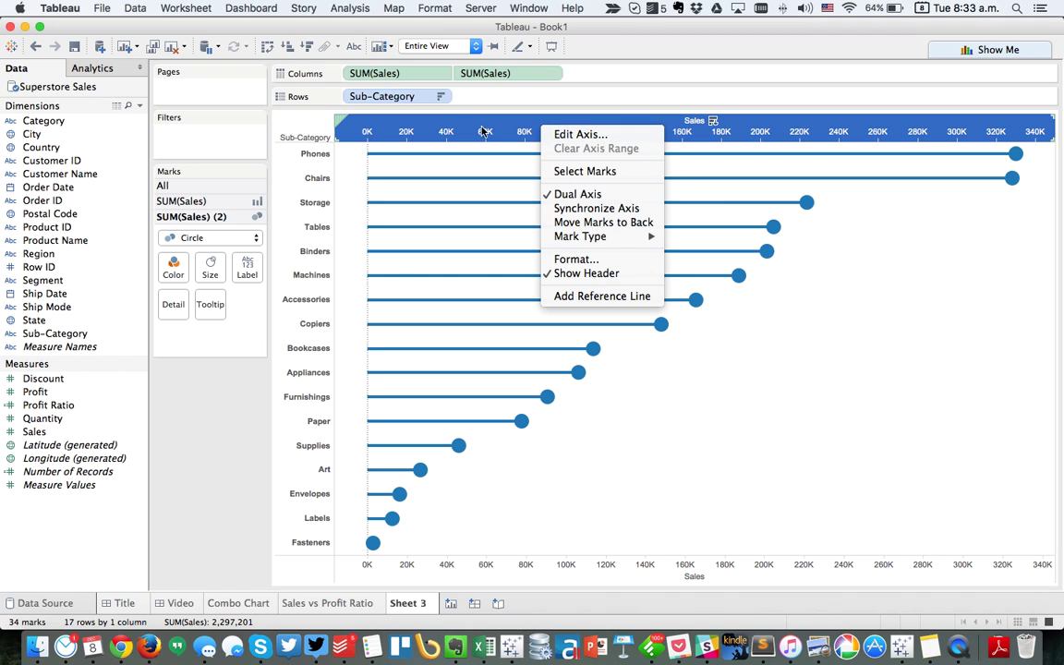
click(579, 210)
click(790, 408)
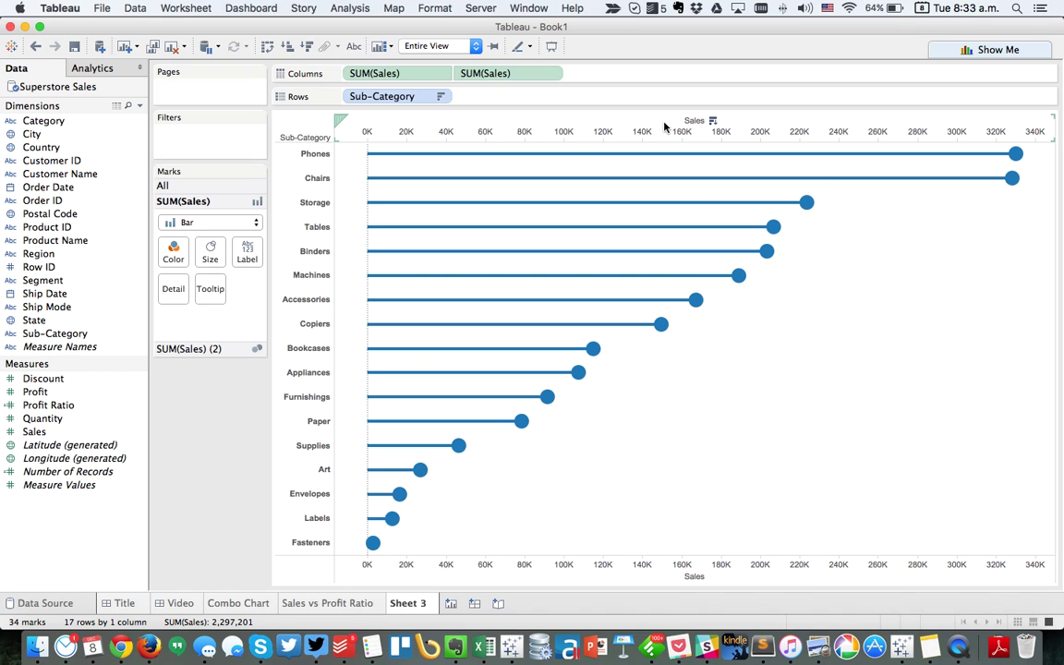
right_click(590, 133)
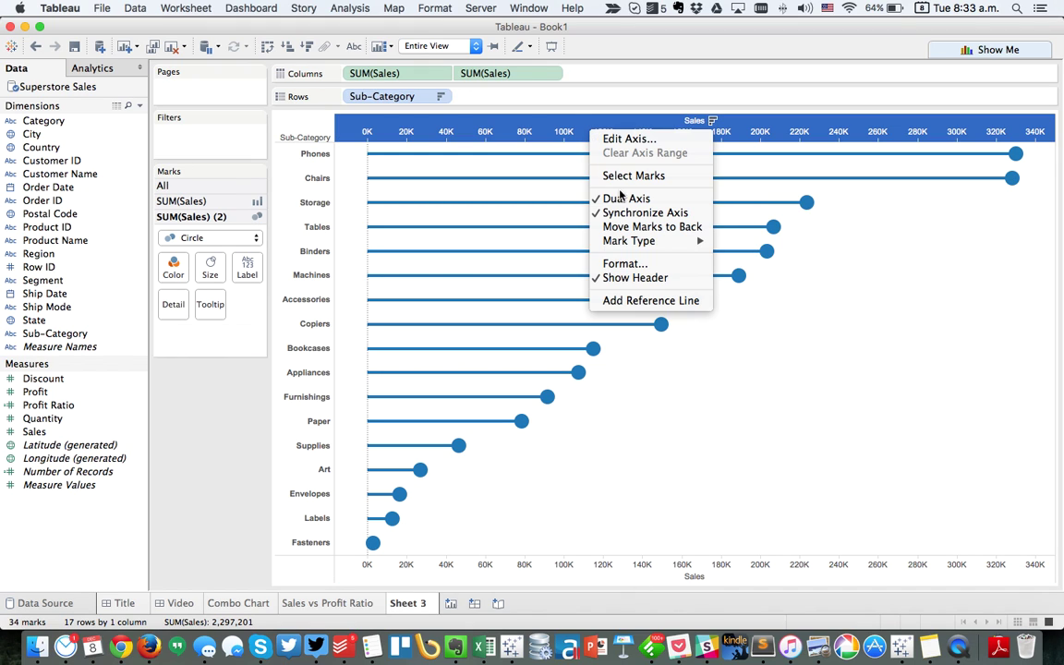
click(626, 279)
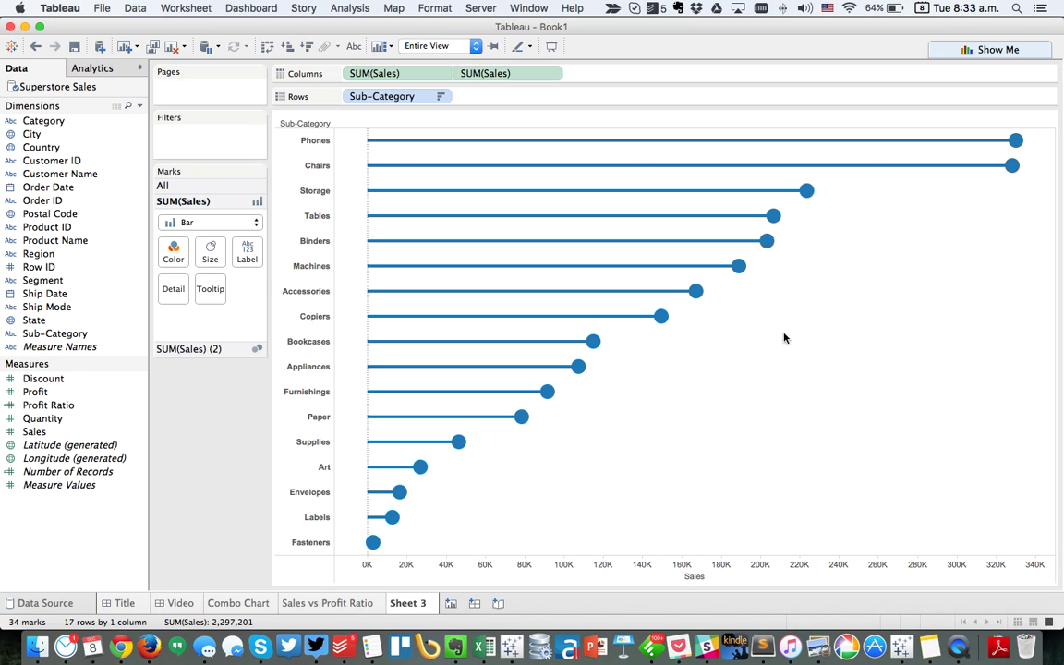
Step: Rename the Sheet 3 worksheet as Lollipop
double_click(418, 608)
text(Lollipop)
key(Return)
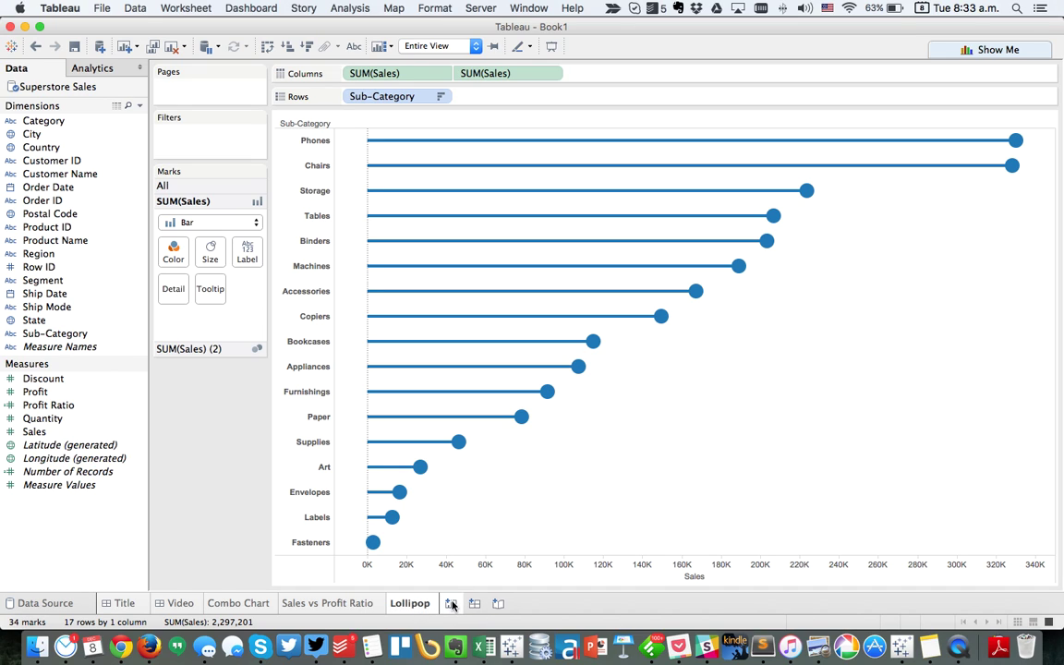
Step: Create a new worksheet and place Order Date on Columns as continuous MONTH(Order Date)
click(451, 604)
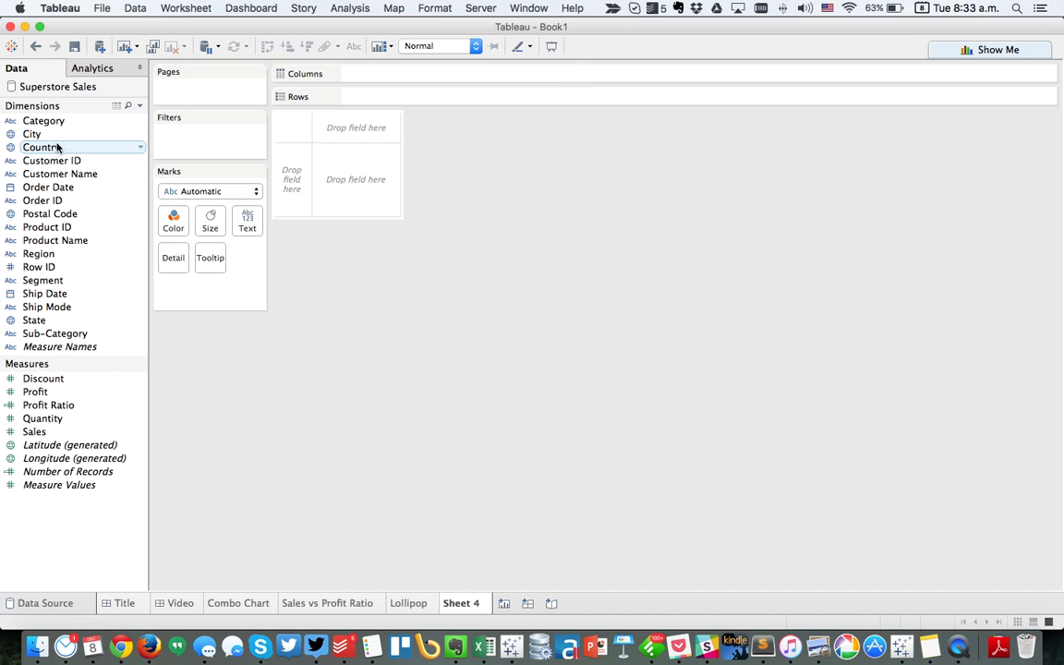
drag(55, 191, 375, 79)
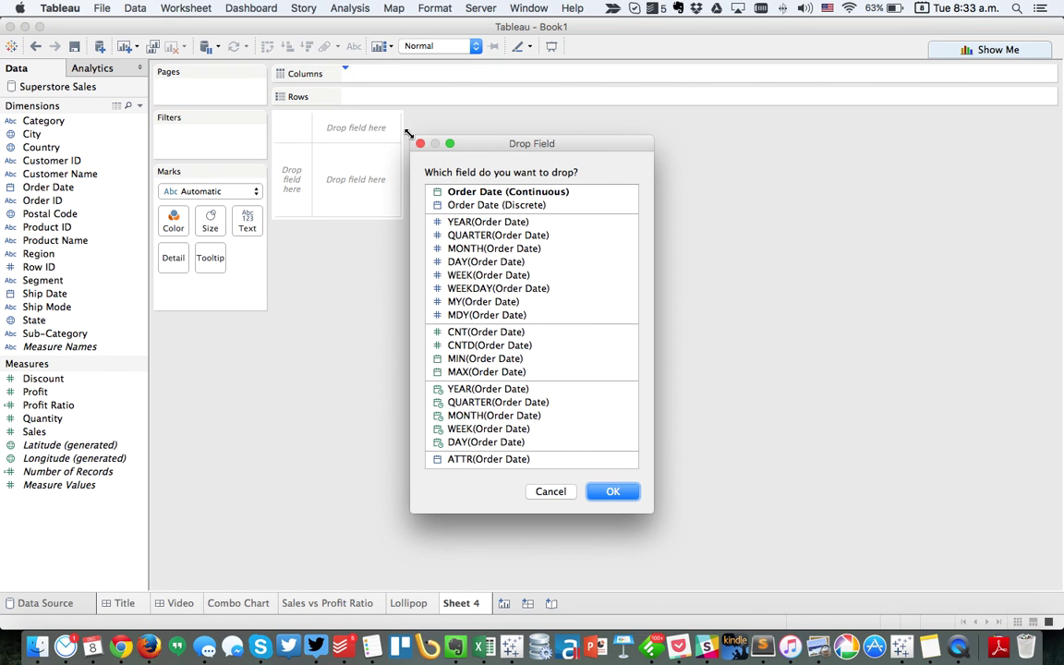
click(472, 417)
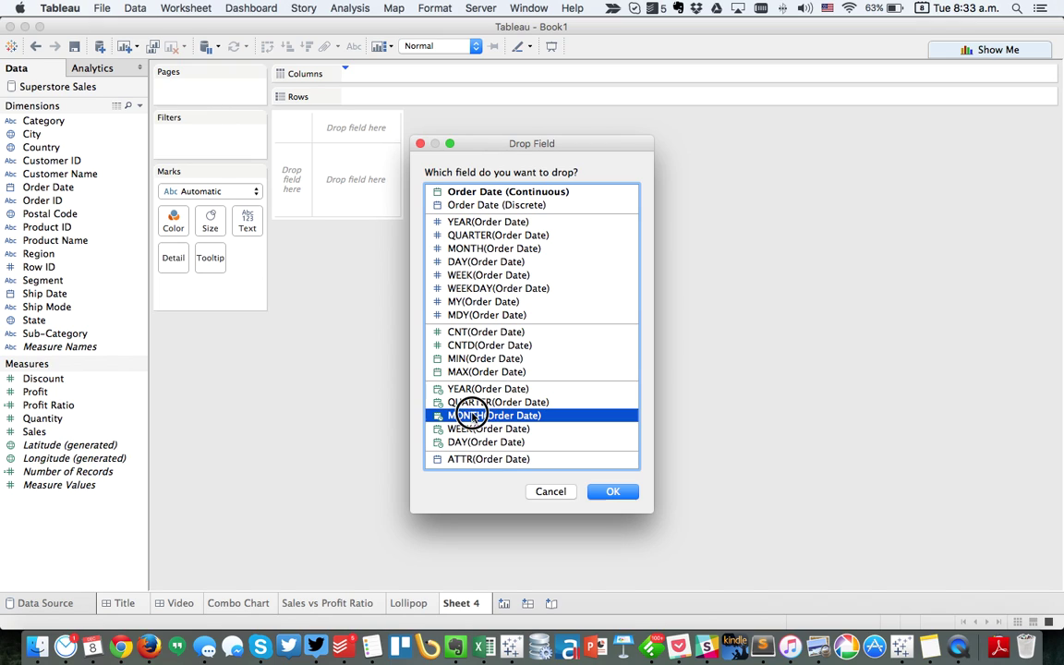
click(613, 492)
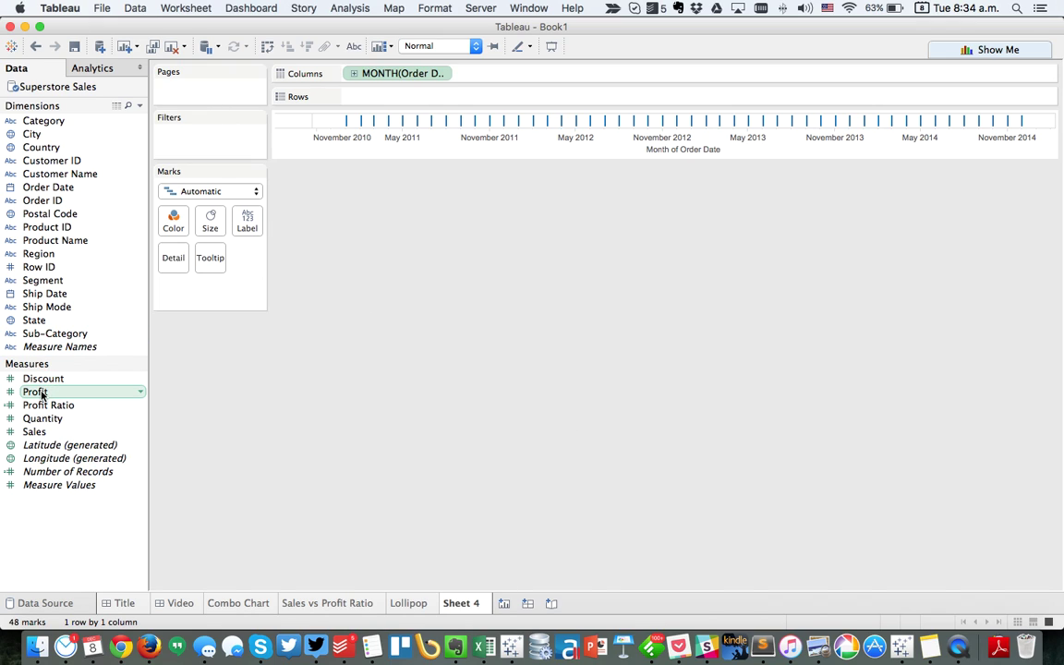
Step: Plot Sales on Rows as an area chart colored by Region
drag(35, 431, 377, 95)
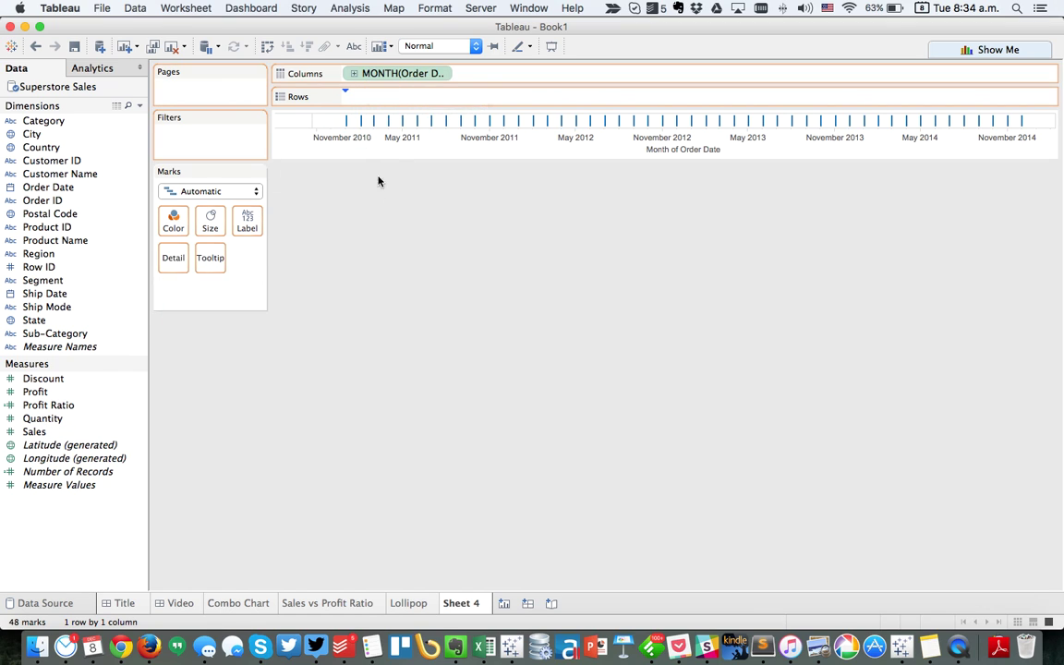
drag(41, 254, 174, 225)
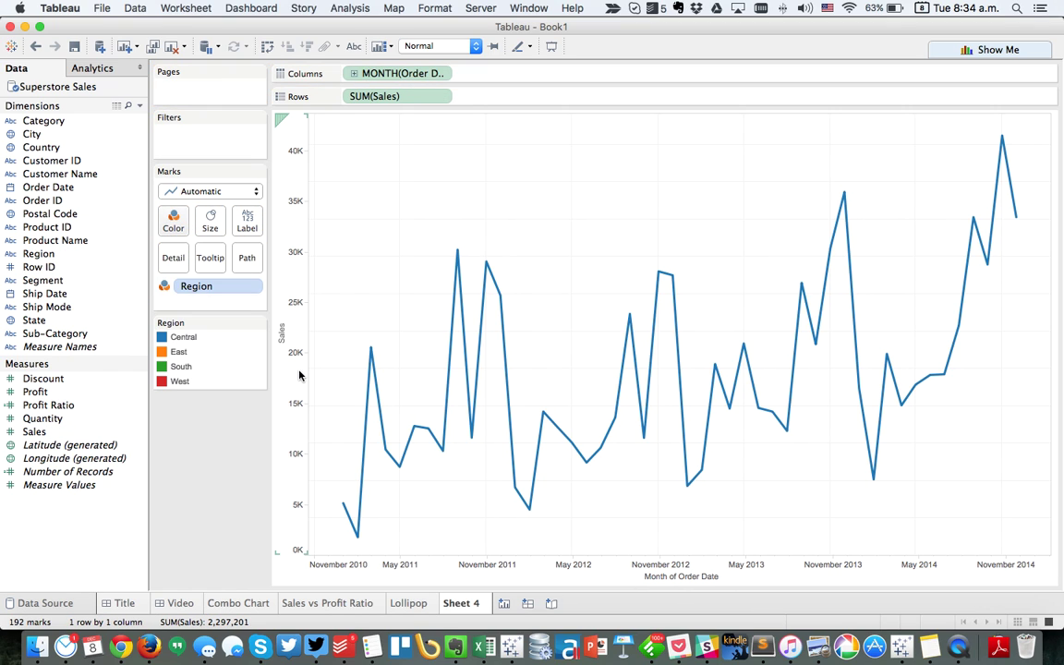
click(180, 194)
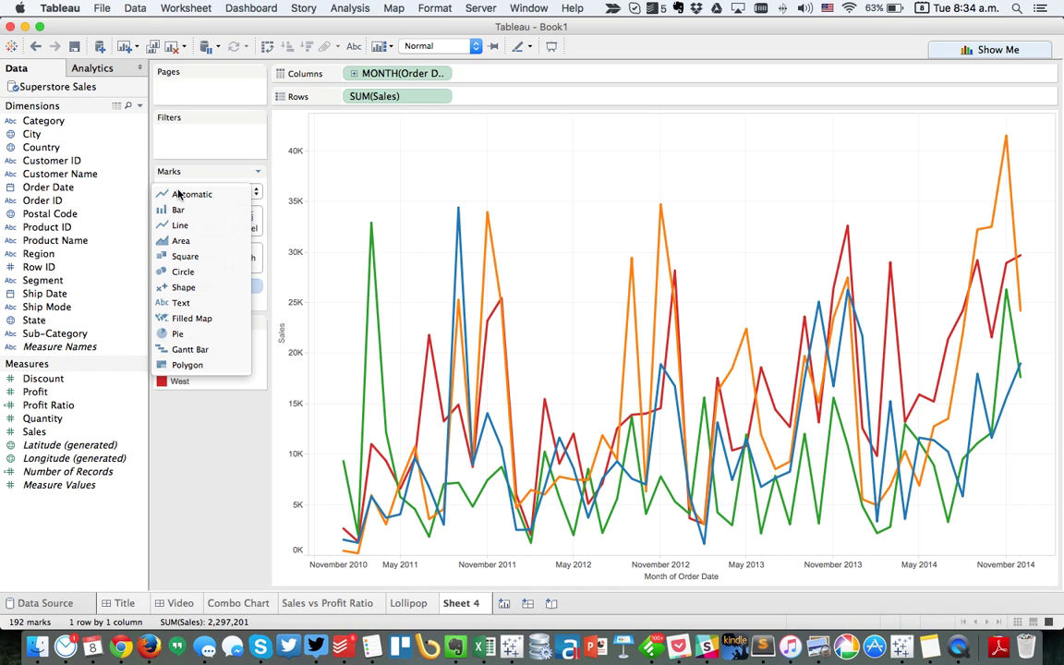
click(181, 241)
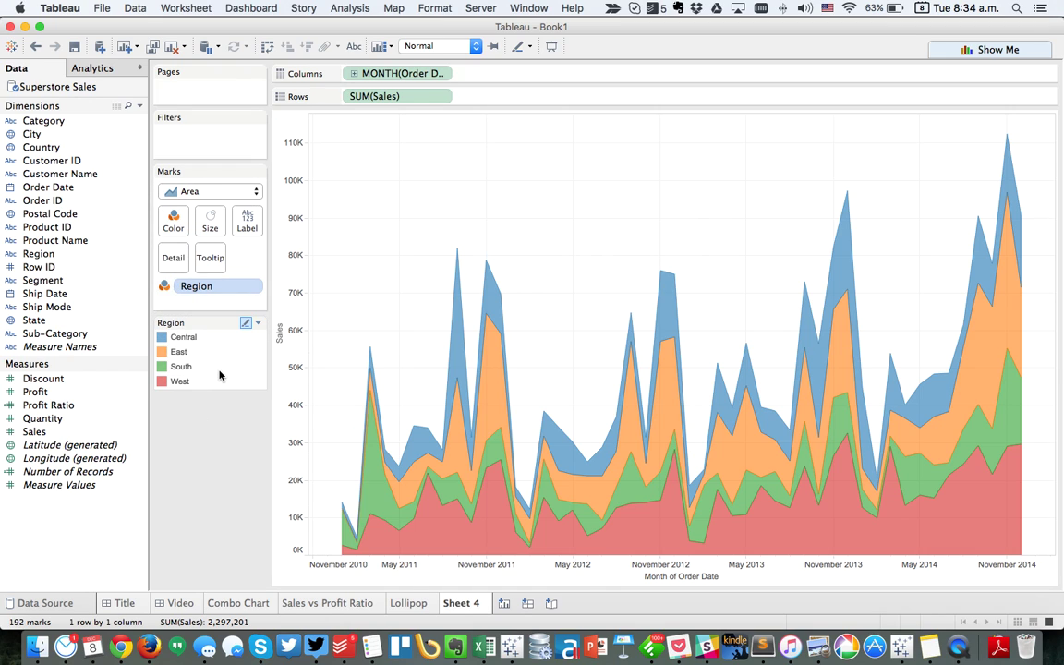
Step: Assign the Color Blind 10 palette to the Region colors
double_click(190, 337)
click(554, 215)
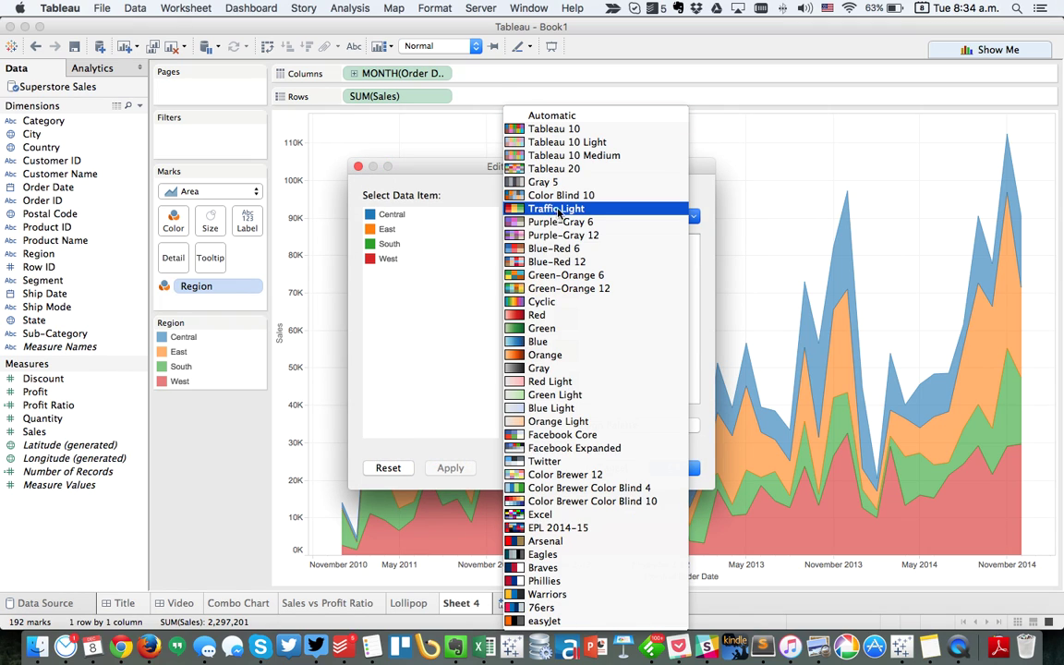
click(557, 196)
click(569, 427)
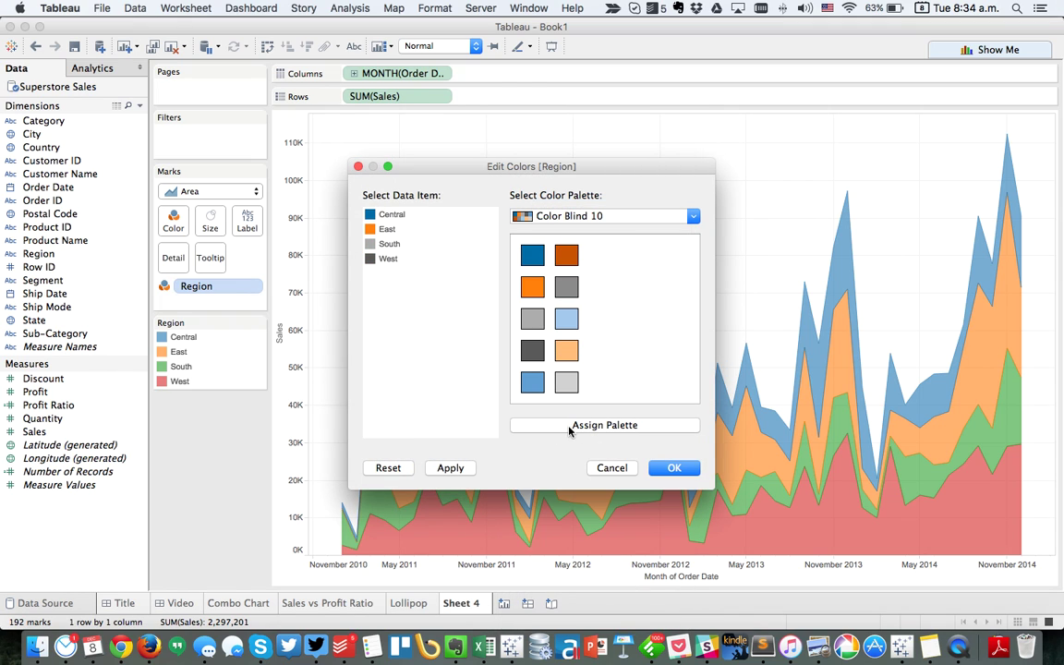
click(675, 467)
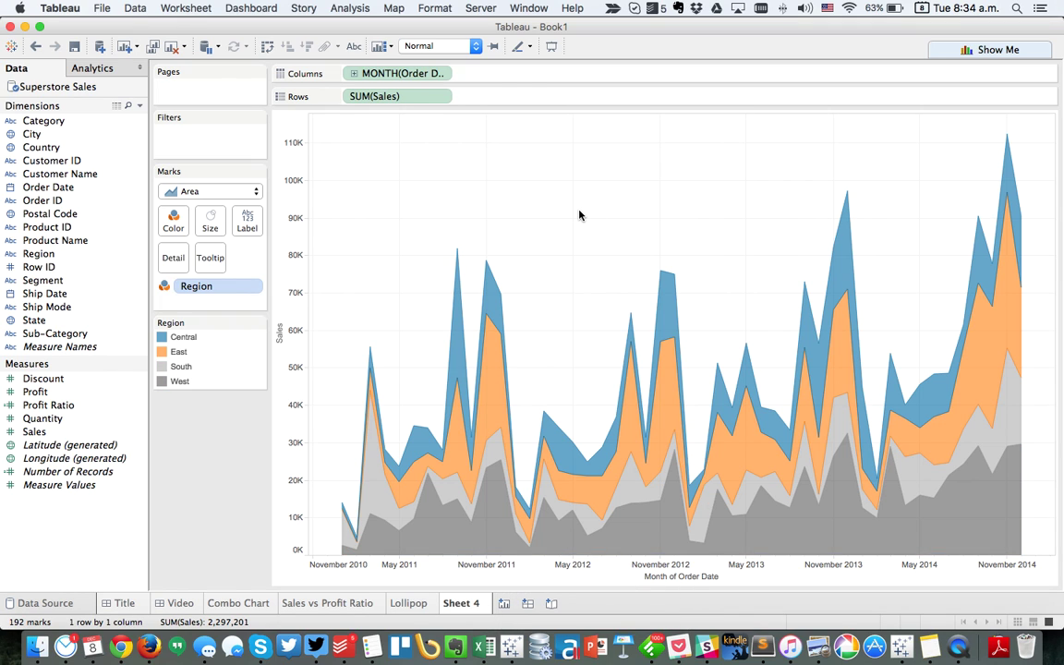
Step: Apply the Running Total quick table calculation to the Sales measure on Rows
click(442, 97)
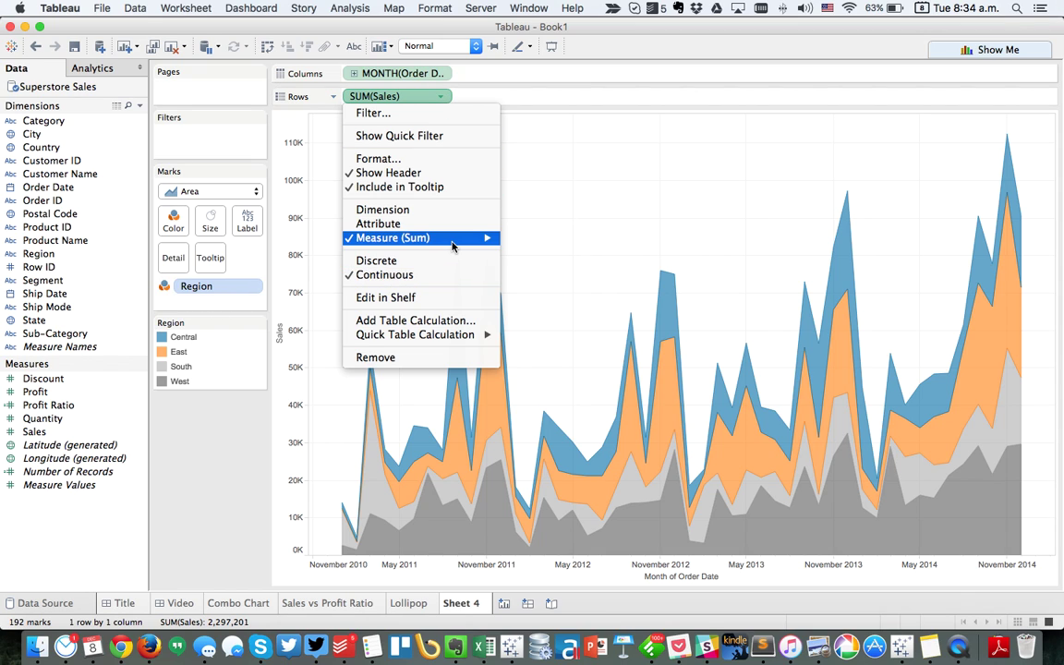
mouse_move(457, 338)
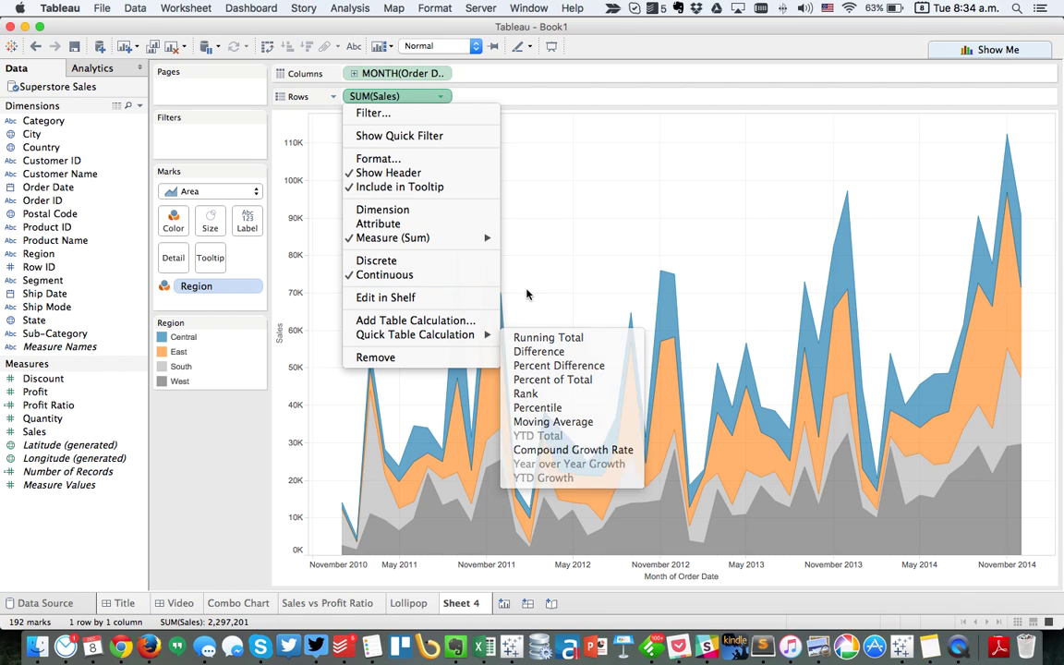
click(548, 337)
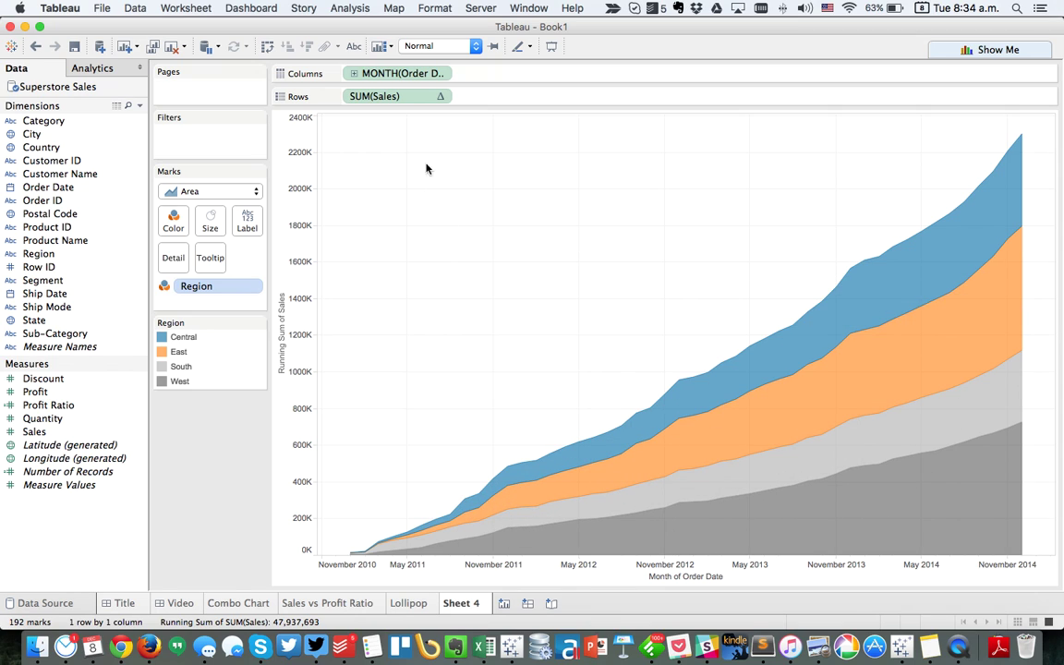
Step: Duplicate the running-total Sales measure on Rows and remove Region from the copy's marks
mouse_move(397, 102)
drag(398, 101, 483, 103)
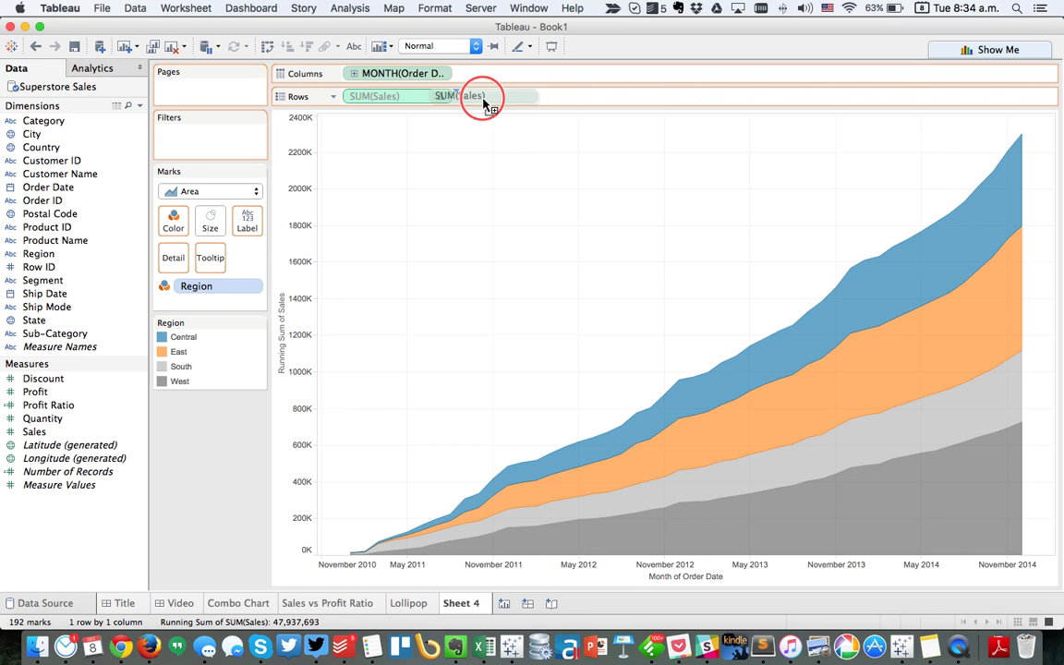
drag(483, 103, 488, 104)
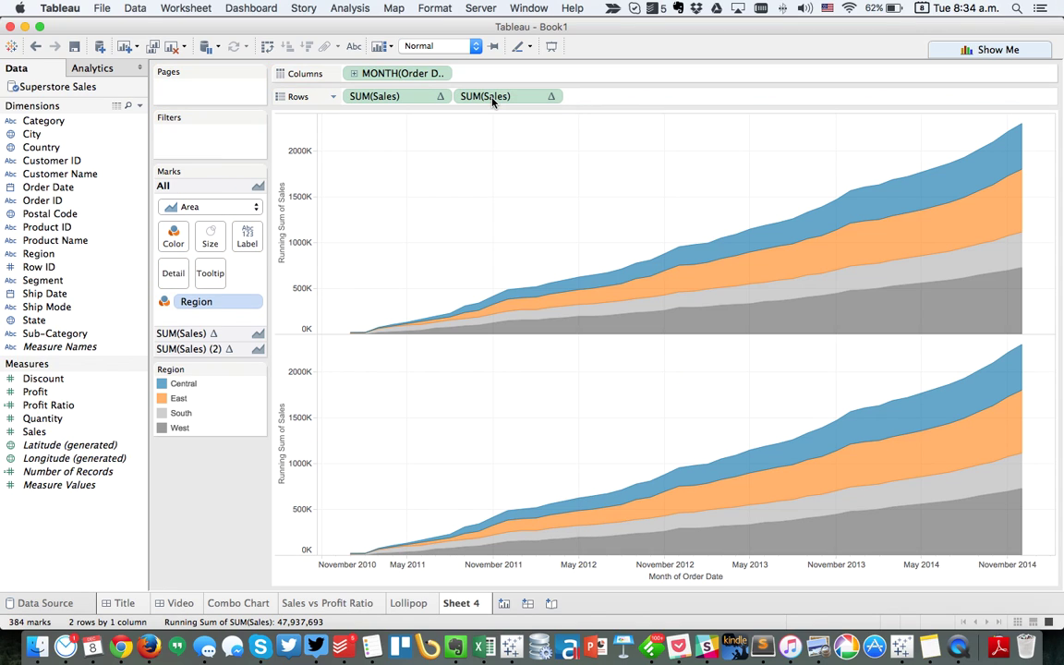
click(492, 102)
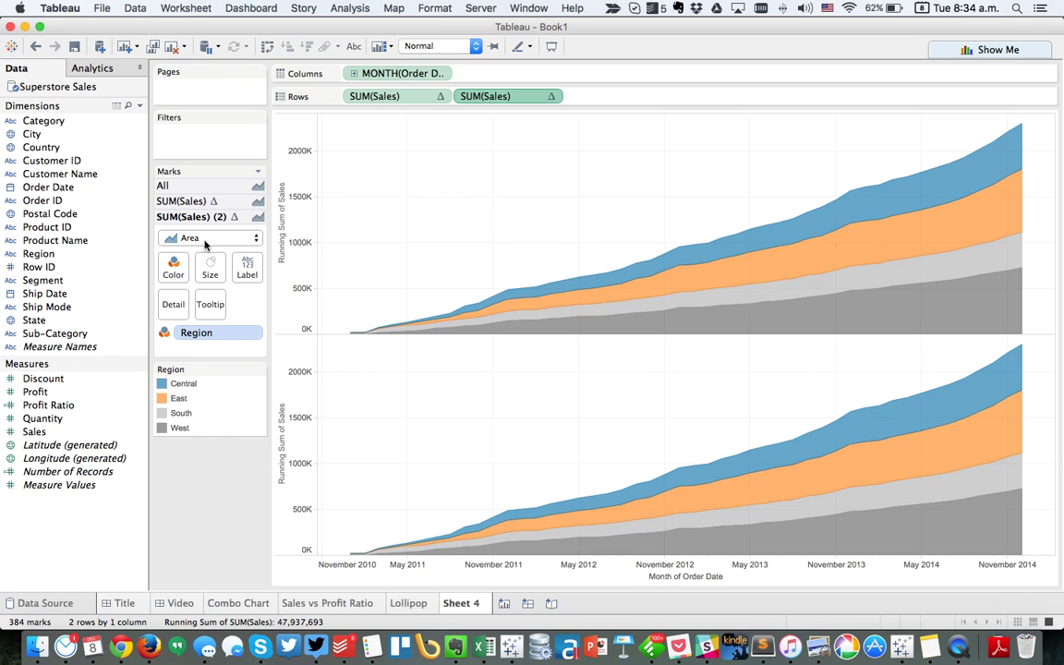
drag(197, 333, 80, 321)
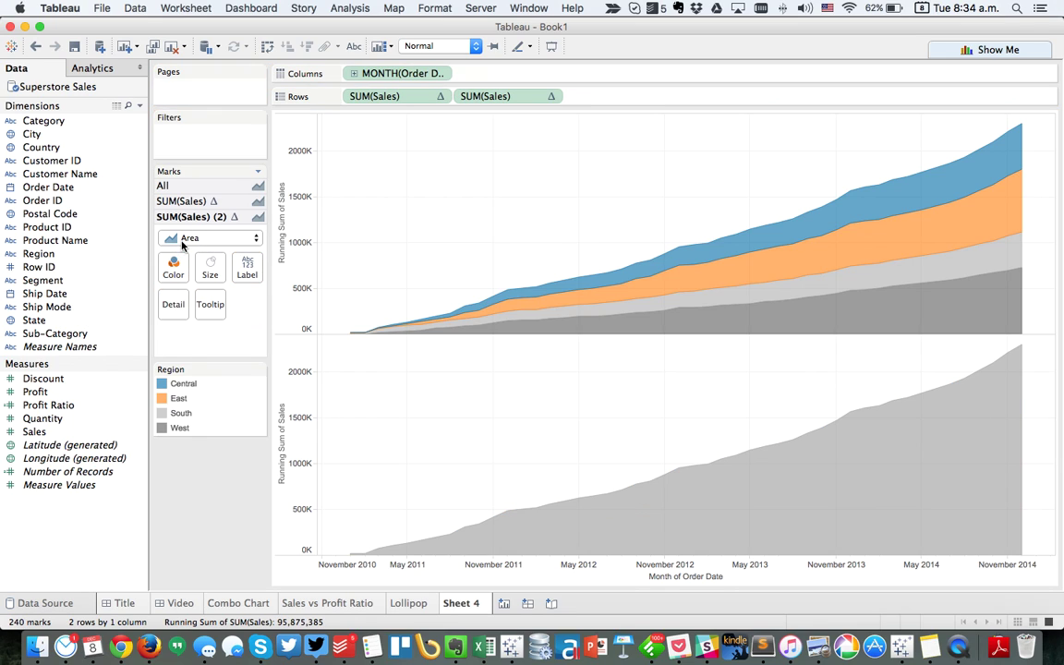
Step: Set the second Sales measure's mark type to Line and color the line black
click(176, 238)
click(184, 228)
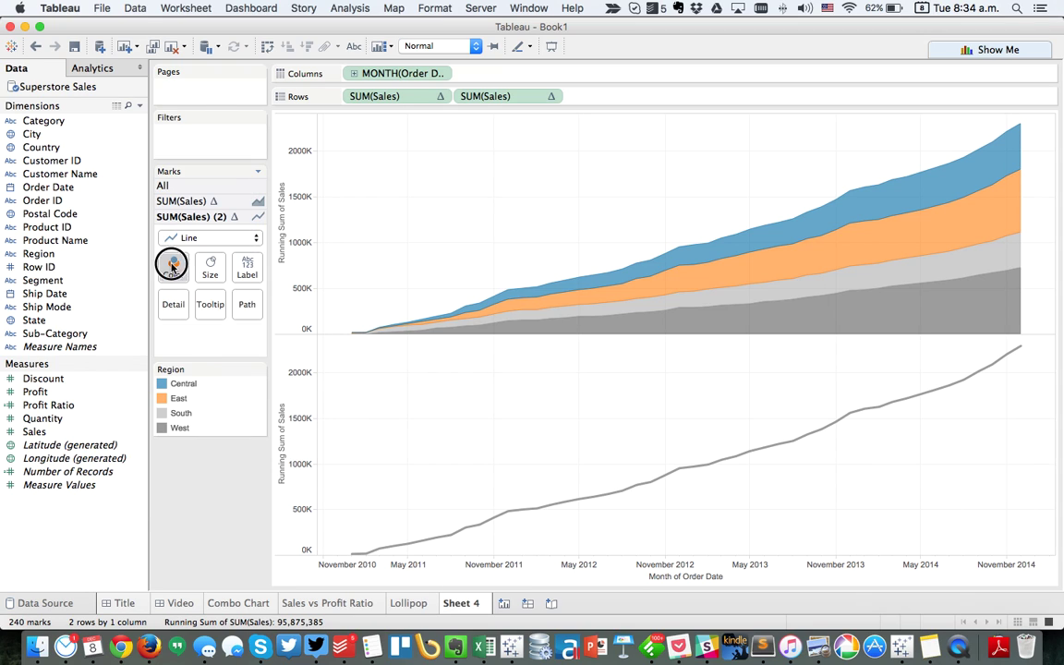
click(173, 267)
click(183, 314)
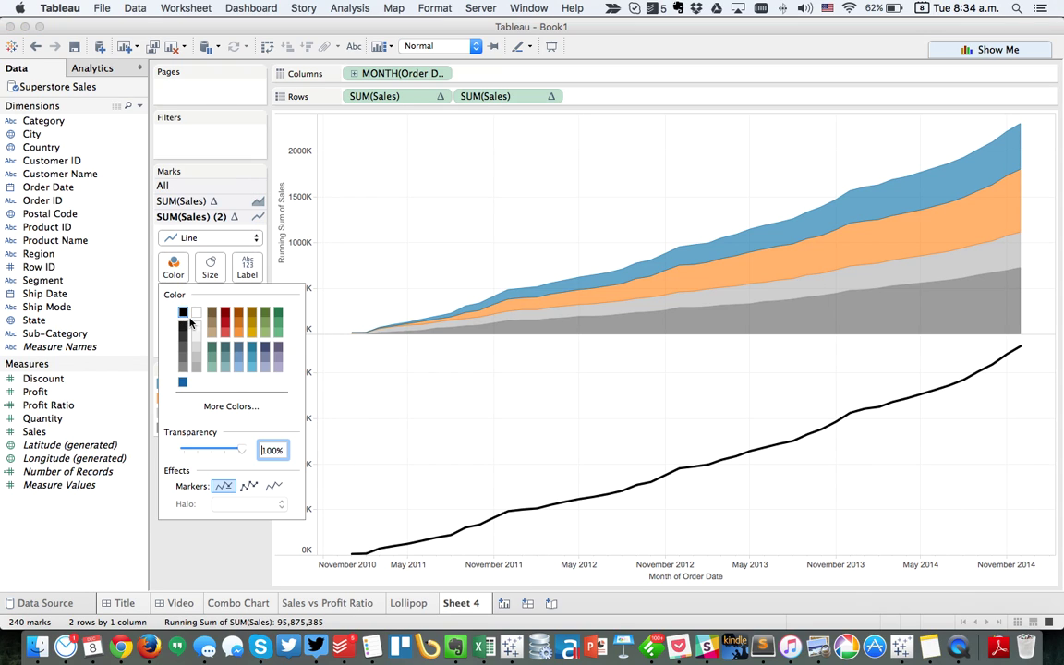
click(424, 434)
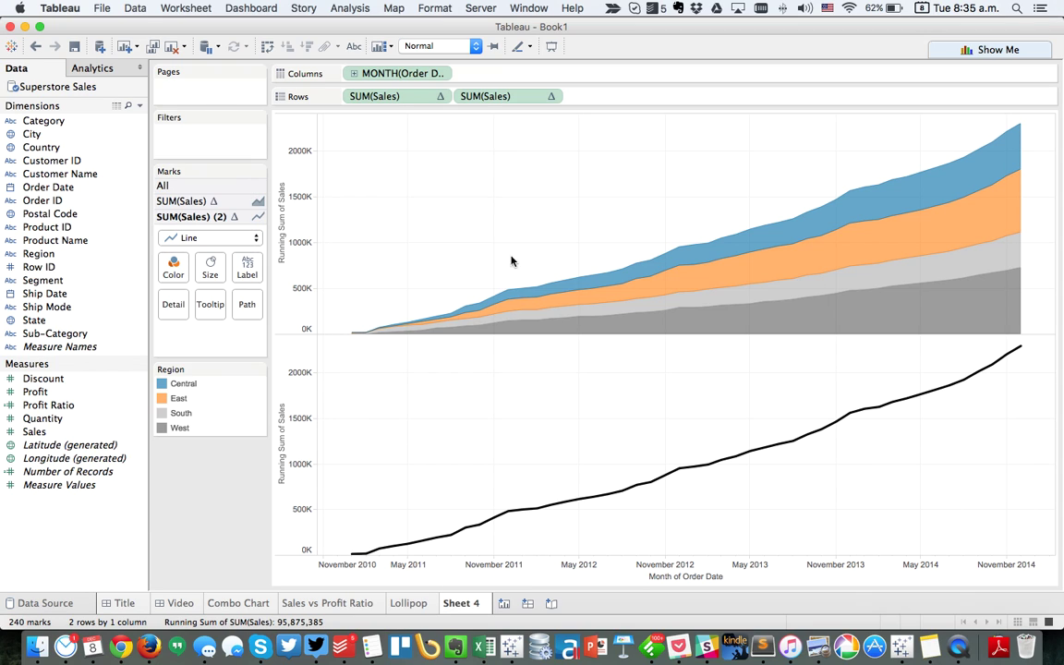
Step: Combine the two running-total Sales measures as a dual axis and synchronize their axes
right_click(518, 101)
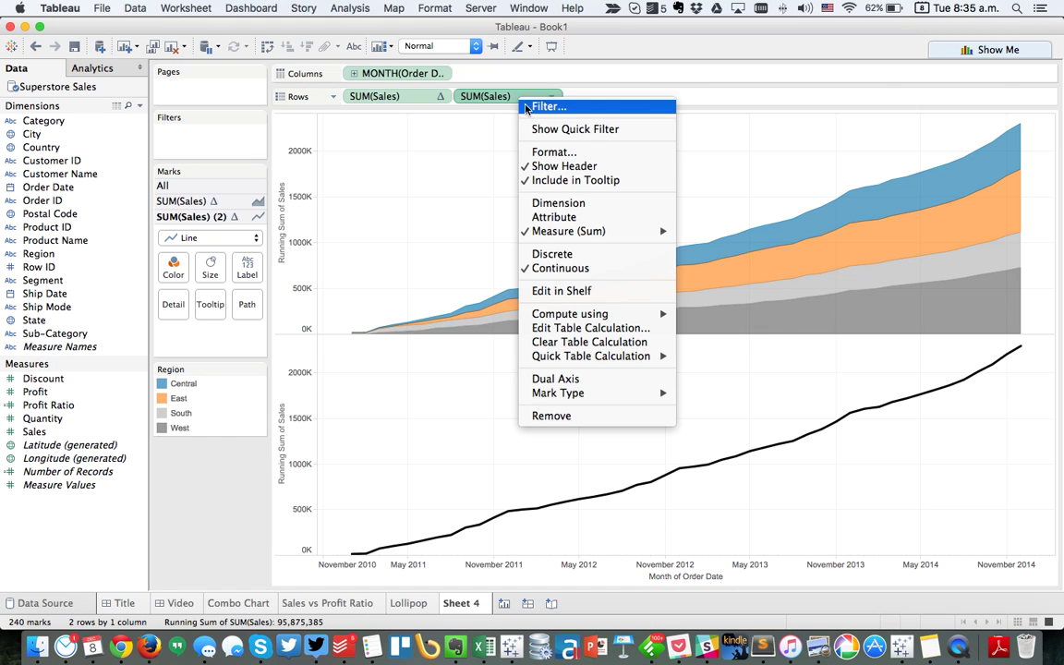
click(551, 379)
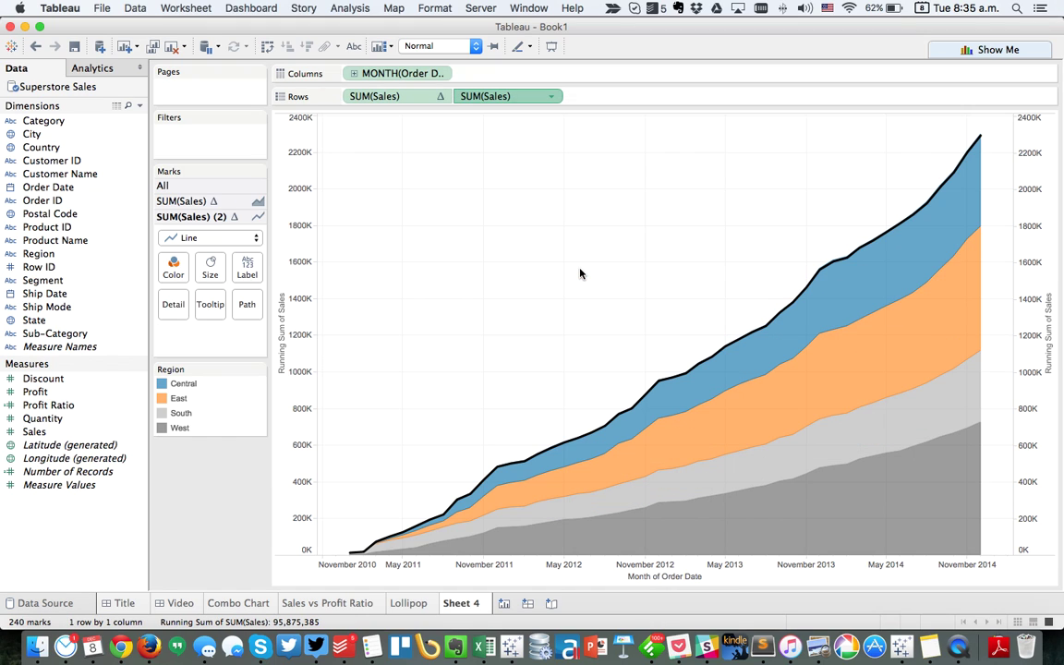
right_click(1039, 243)
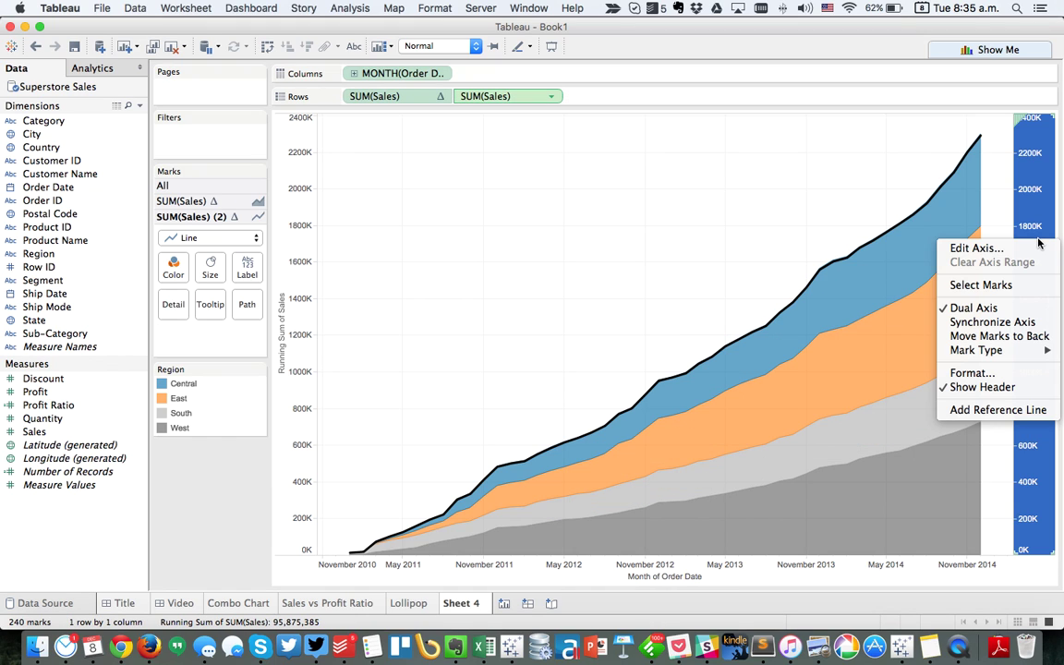
click(979, 322)
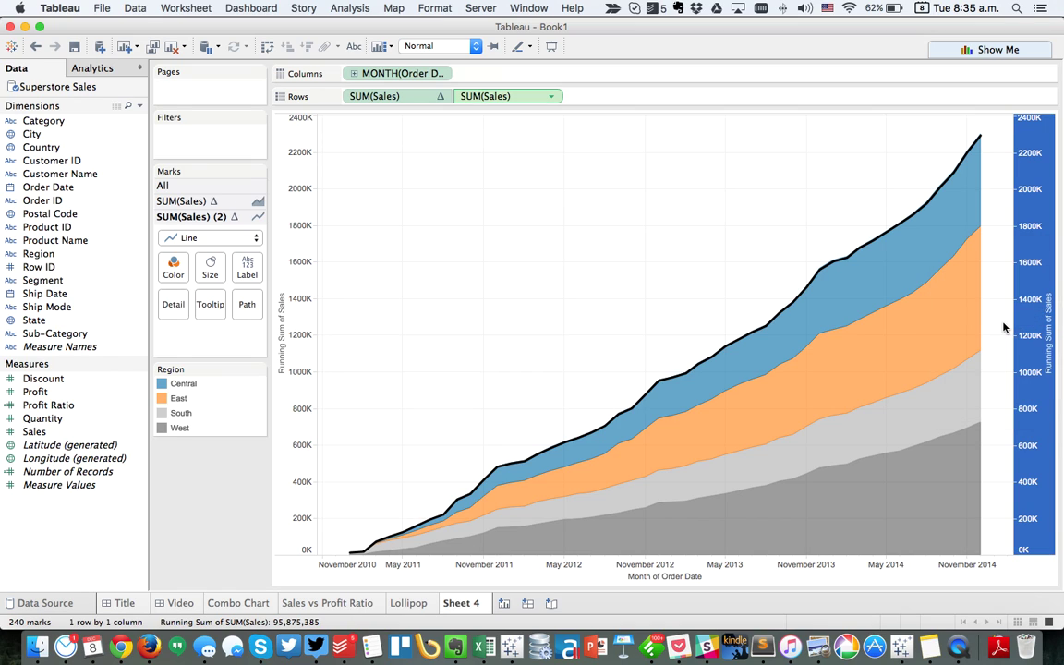
click(610, 244)
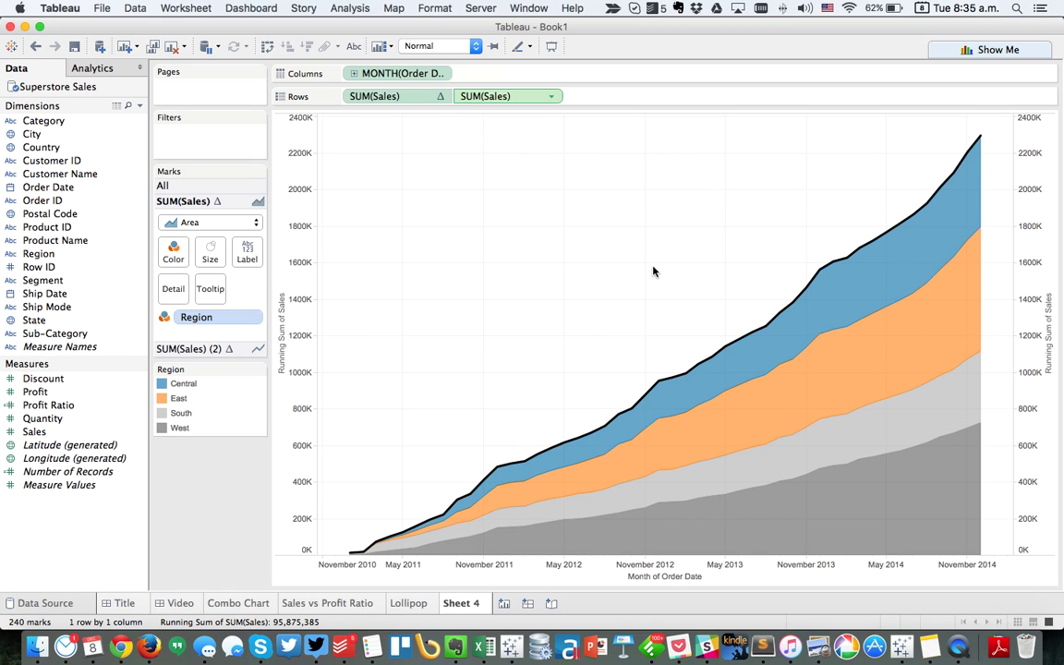
Step: Rename the Sheet 4 worksheet as Area Chart w/ Total
double_click(469, 604)
text(Area Char)
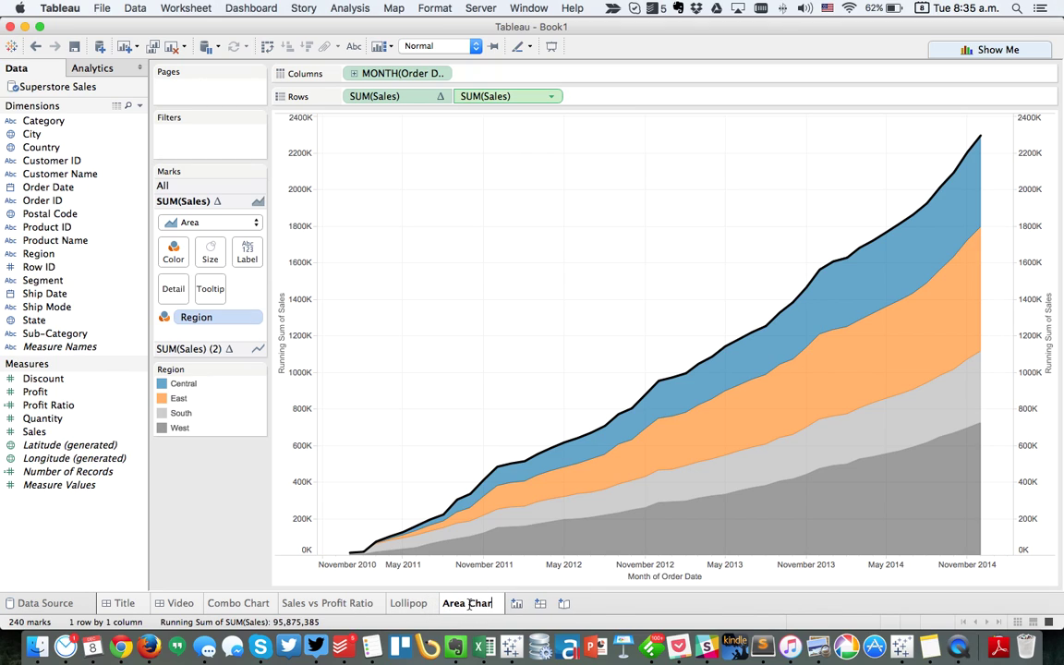
text(t w/ Total)
key(Return)
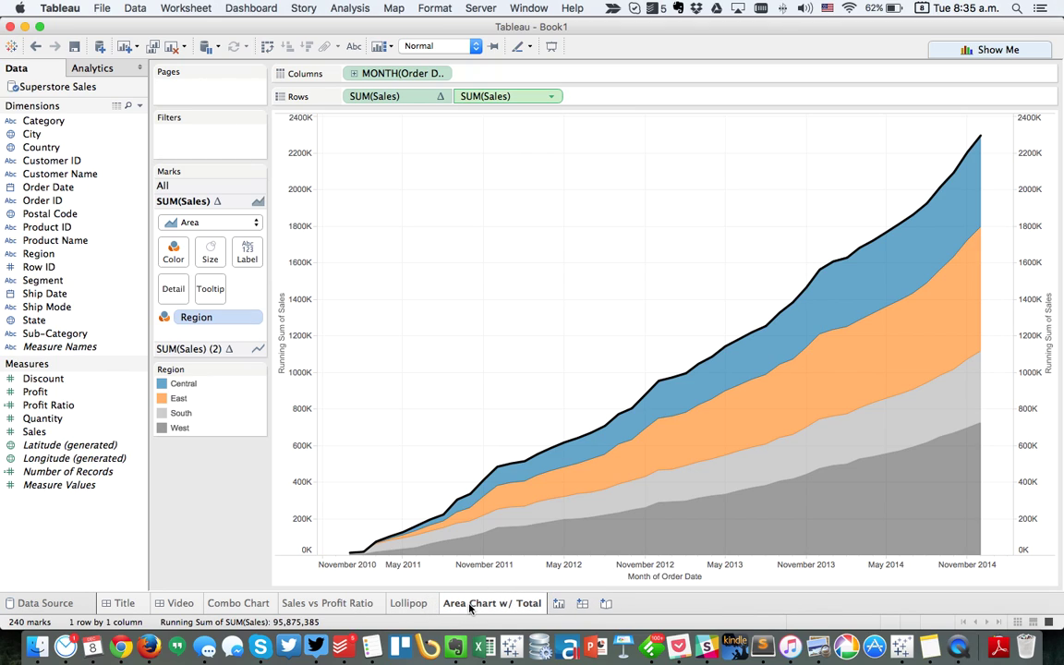
Step: Add a new worksheet and place Order Date on Columns as the discrete MONTH(Order Date)
click(559, 604)
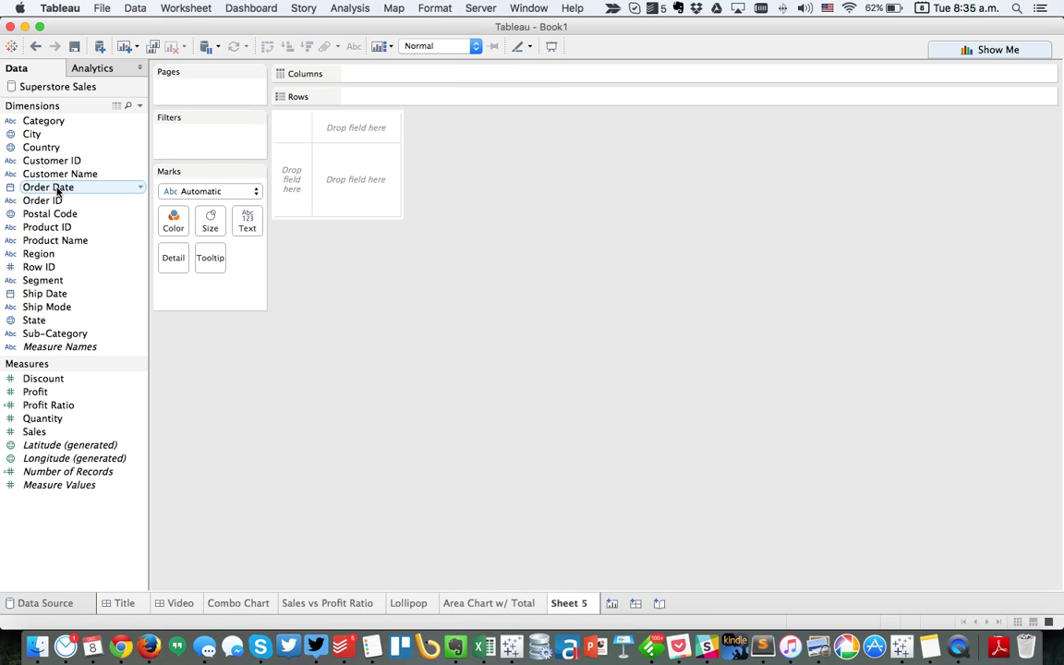
drag(57, 190, 360, 73)
click(489, 249)
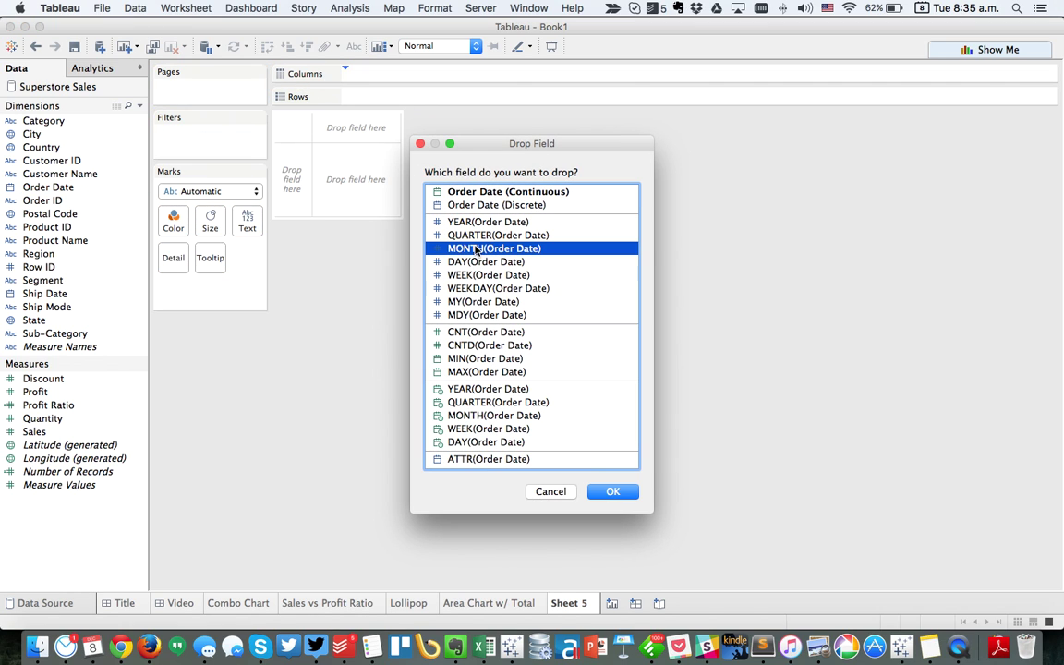
click(613, 492)
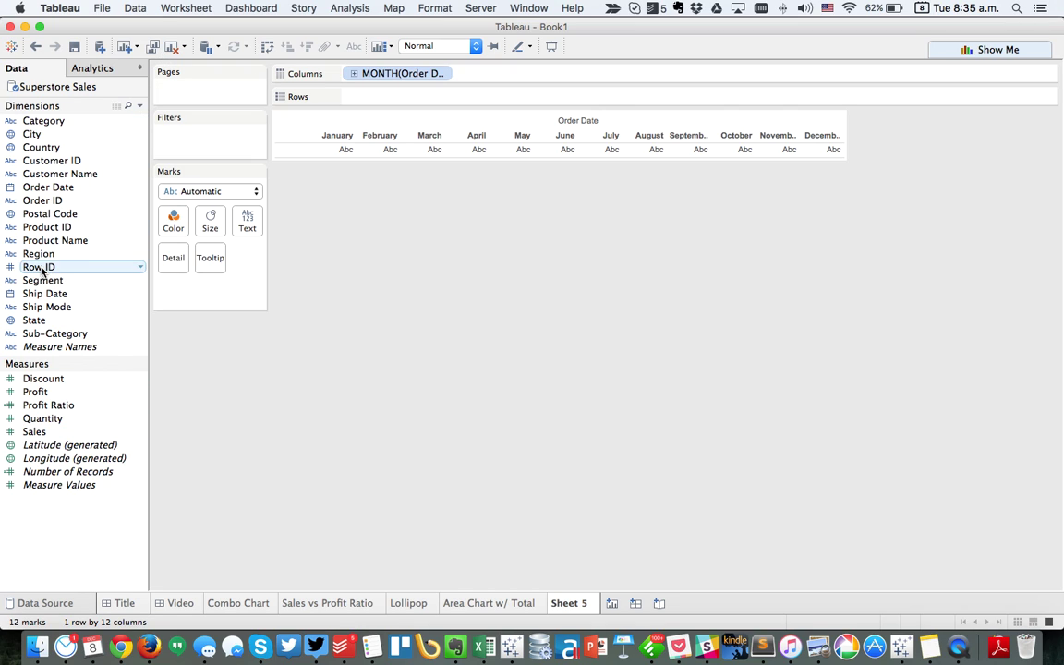
drag(46, 187, 416, 316)
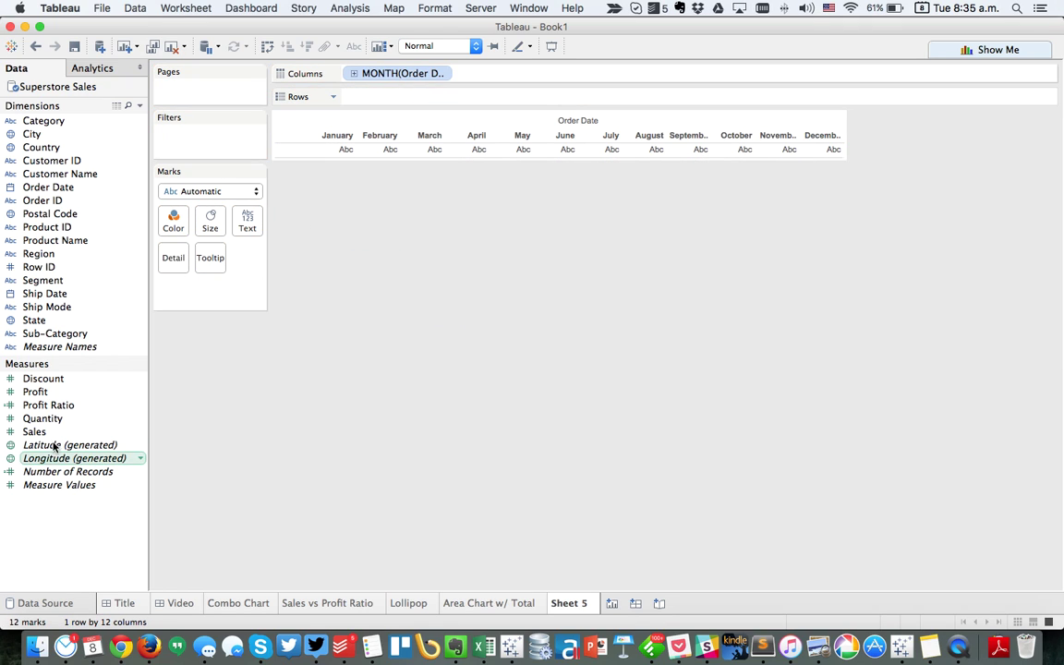
Step: Create a calculated field named 2014 Sales with the formula IIF(YEAR([Order Date])=2014,[Sales],0)
click(140, 106)
click(146, 118)
text(21)
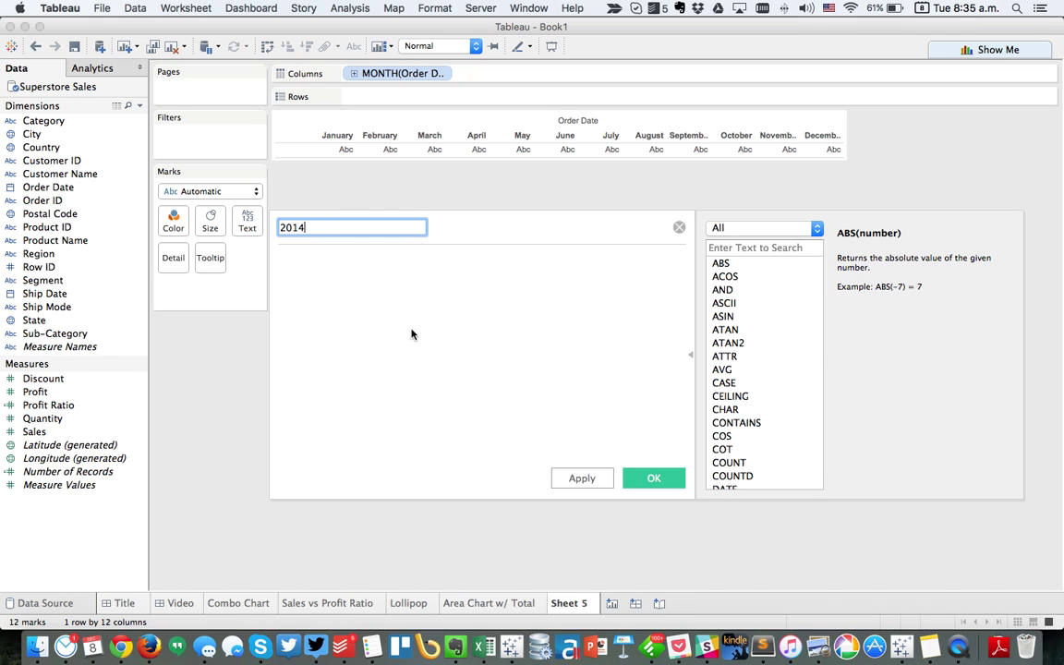
key(Tab)
text(IIF()
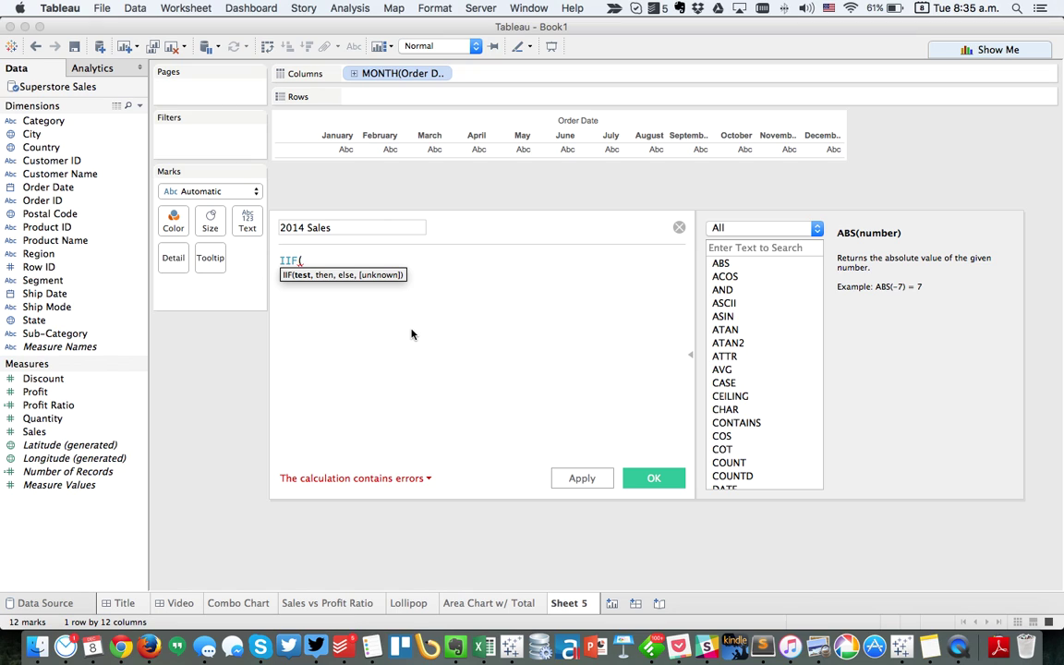
text(year)
key(Return)
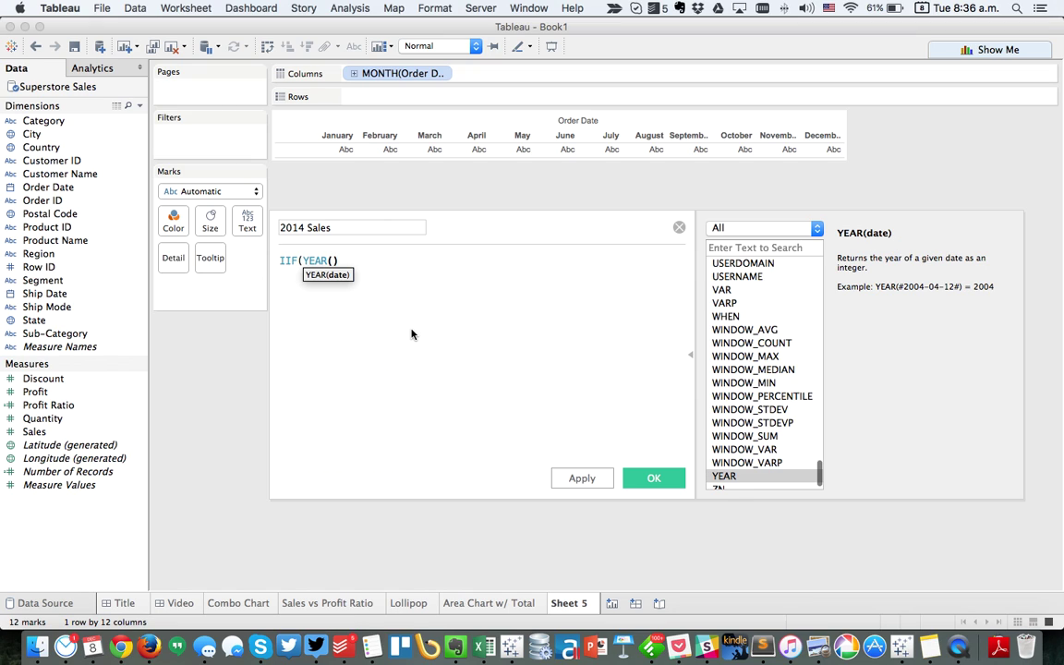
text(order)
key(Return)
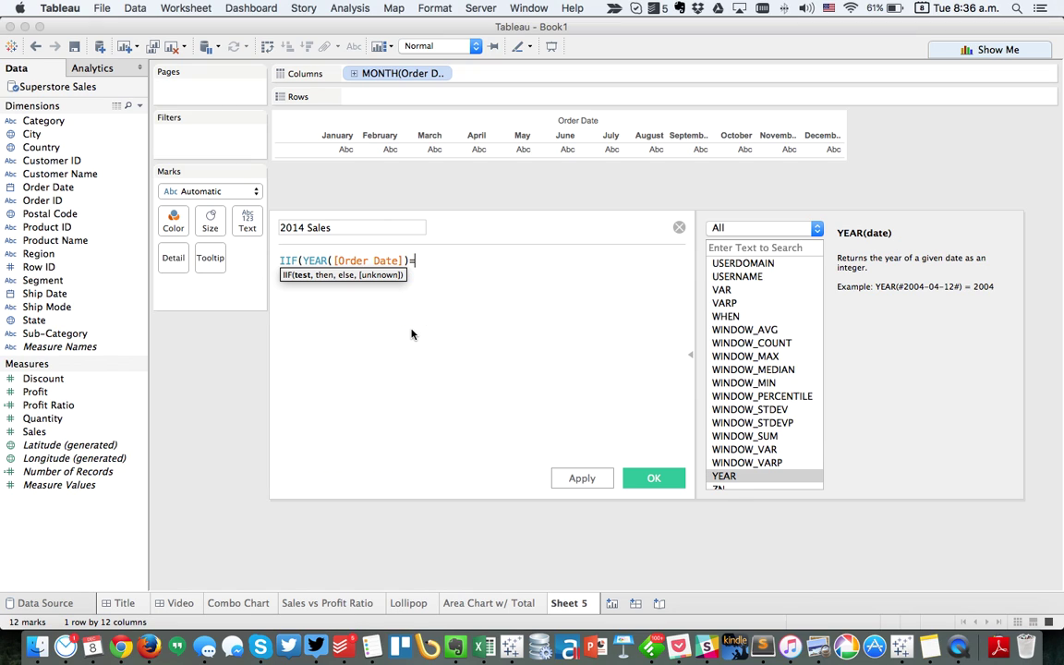
text(=2014,sal)
key(Return)
text(,0))
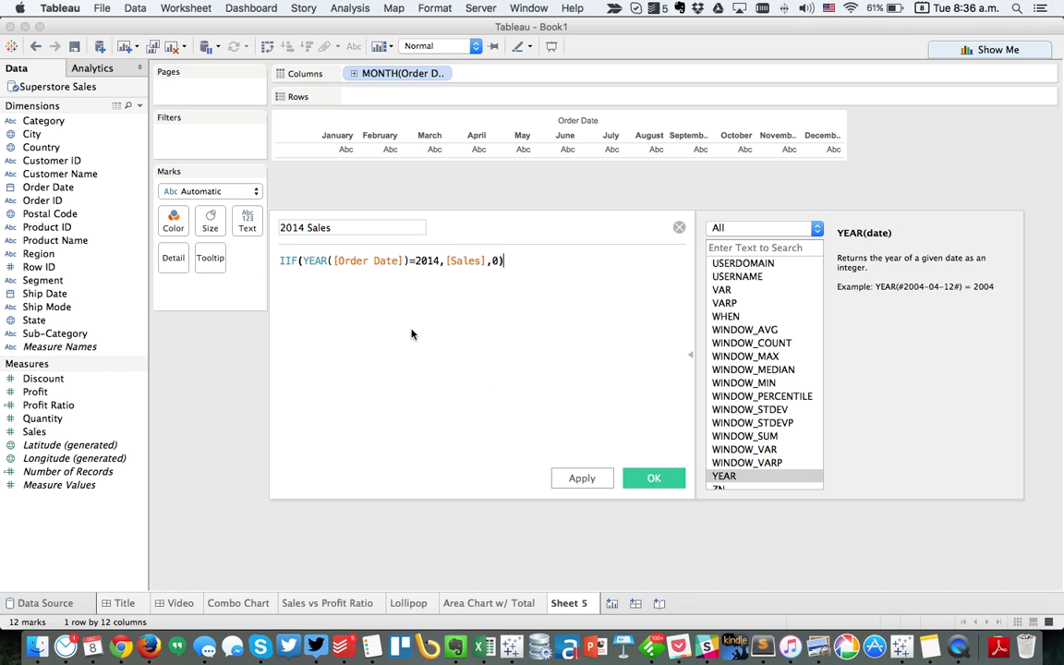
click(653, 478)
Step: Duplicate the 2014 Sales field, rename the copy 2013 Sales, and change the year in its formula to 2013
right_click(66, 381)
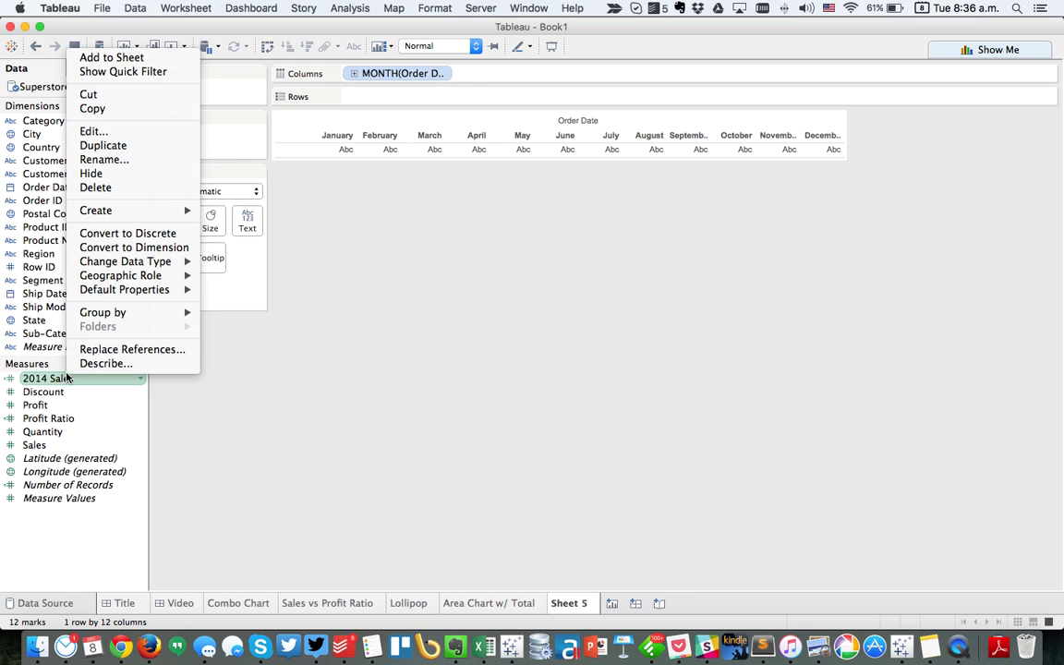
click(103, 145)
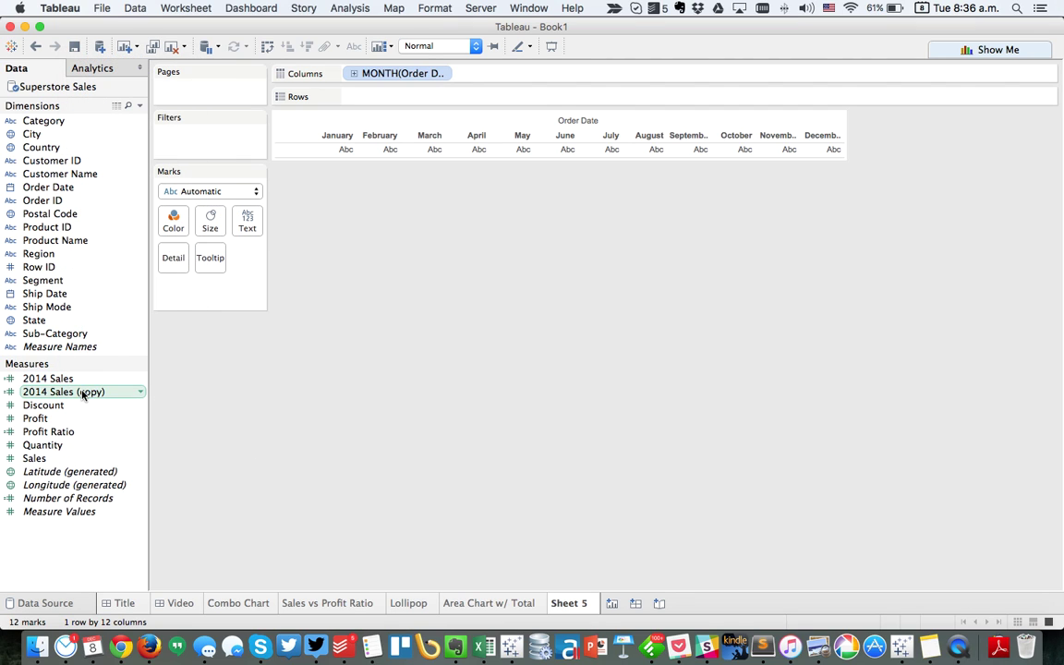
right_click(83, 391)
click(108, 145)
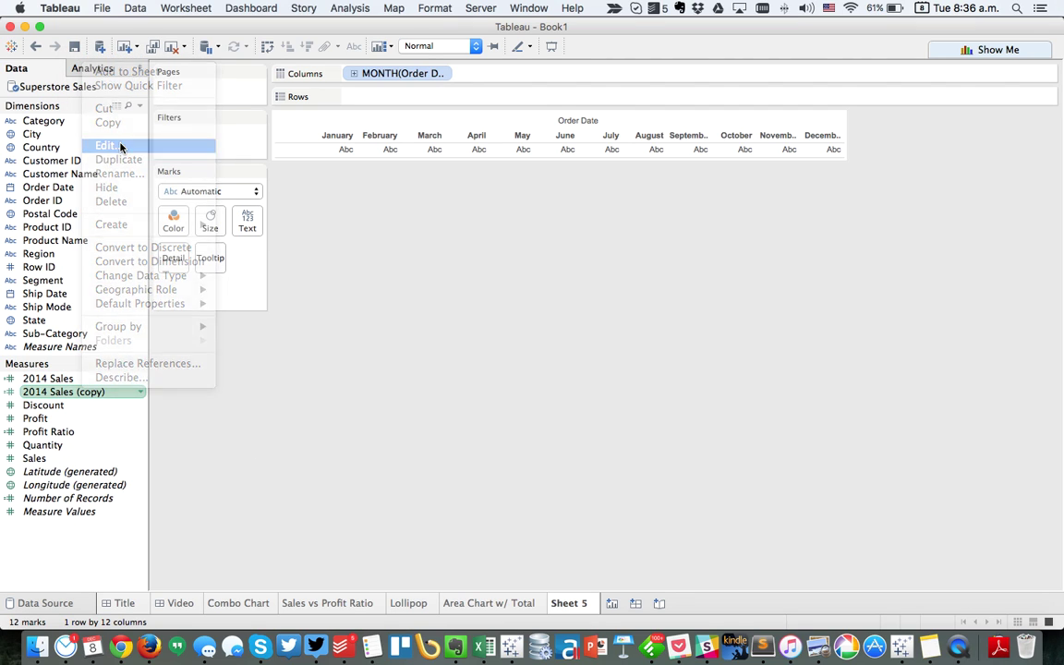
click(300, 225)
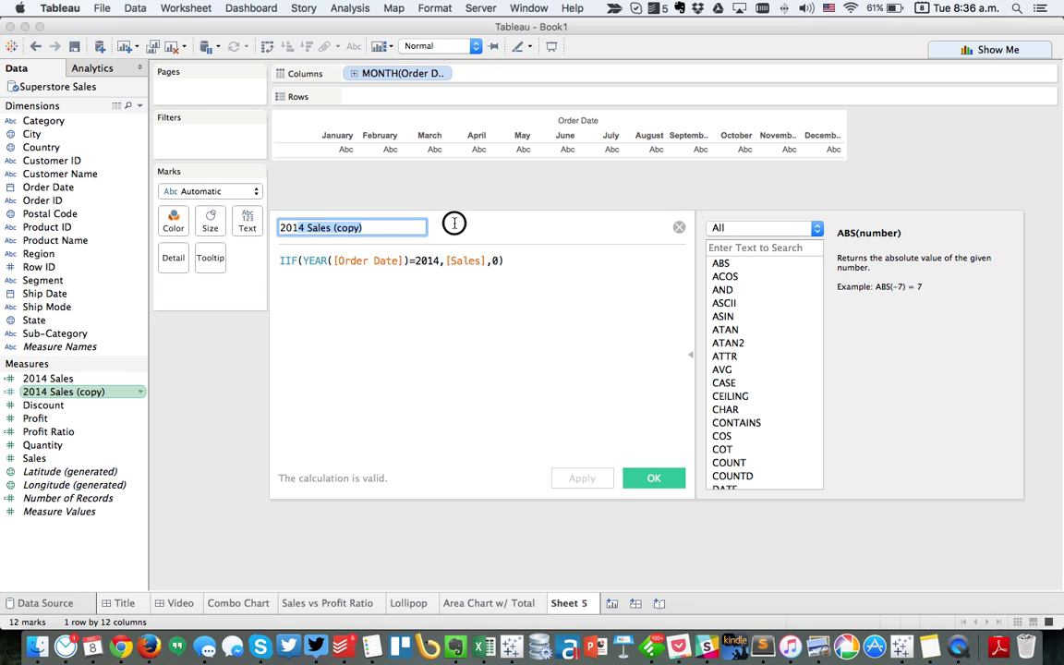
text(2013)
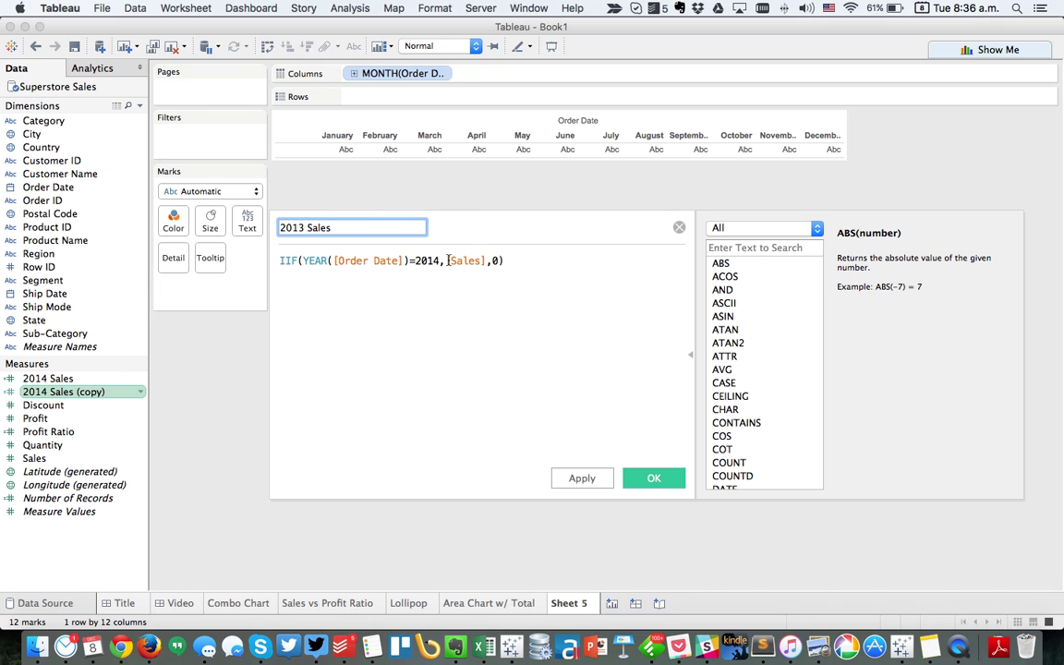
click(435, 261)
key(BackSpace)
text(3)
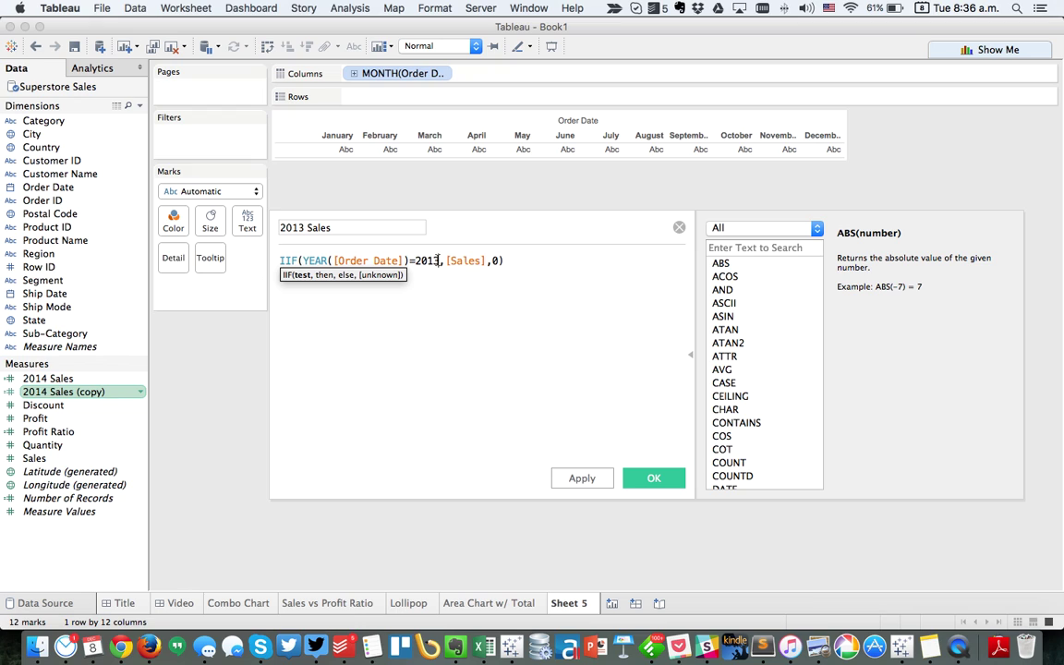
click(646, 477)
Step: Plot 2014 Sales by month, add 2013 Sales as a dual axis, and synchronize the axes
drag(39, 391, 472, 295)
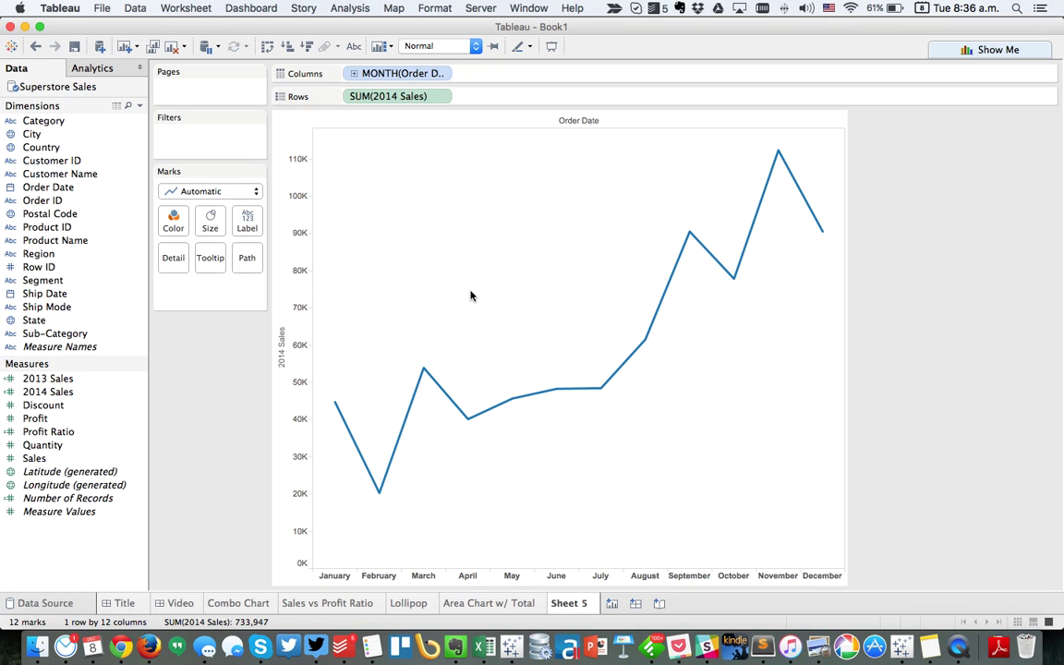
drag(59, 381, 797, 326)
right_click(861, 281)
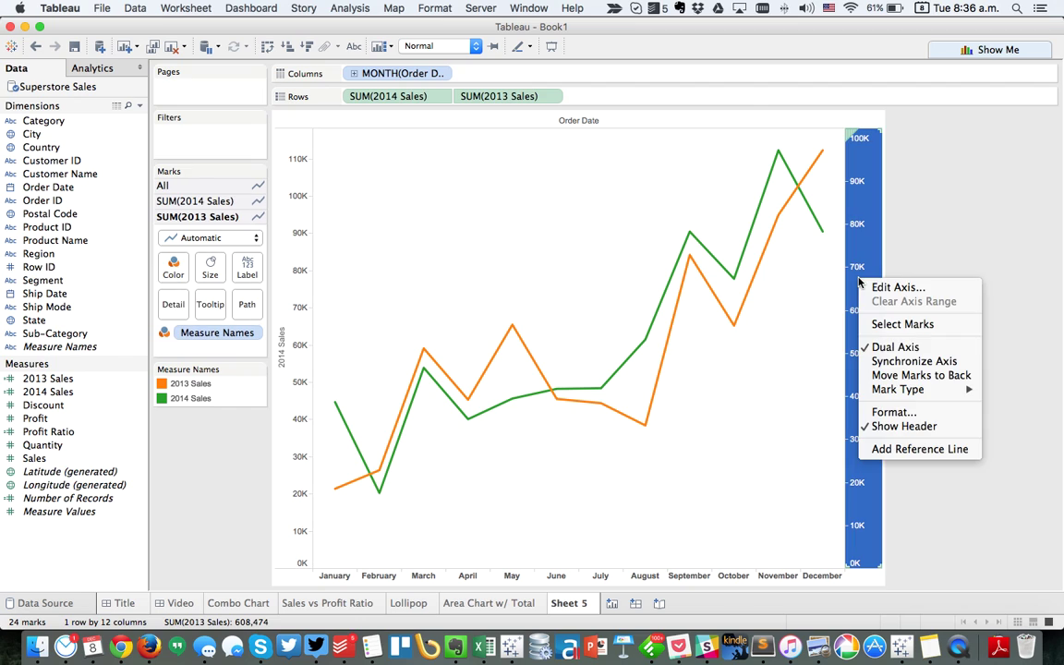
click(877, 361)
Step: Set the mark type of the 2013 Sales axis to Bar
right_click(866, 287)
mouse_move(920, 401)
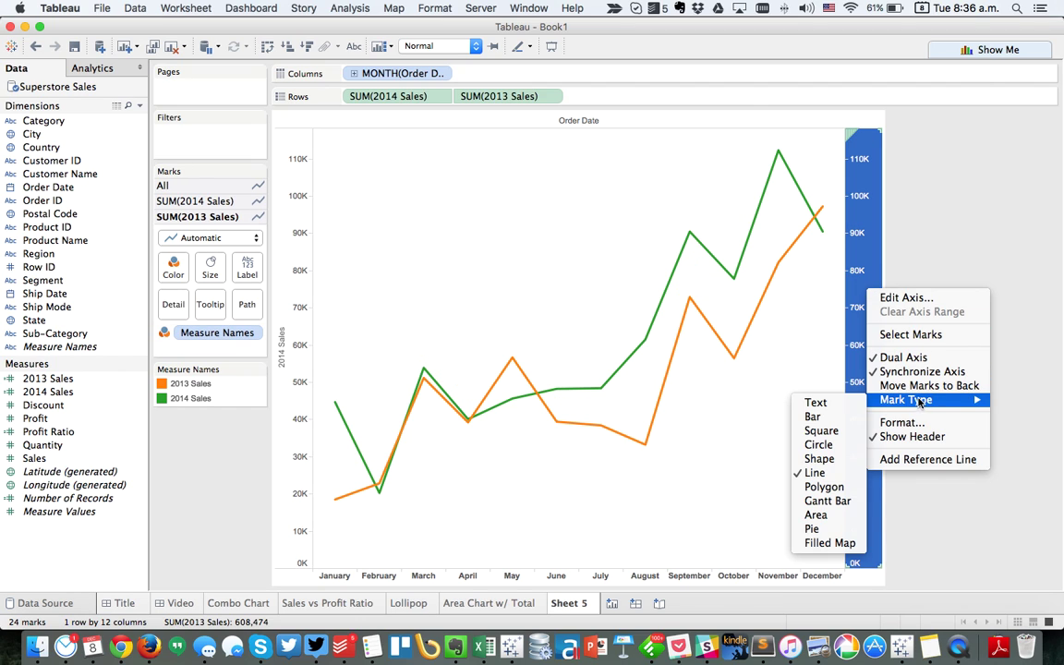
click(832, 419)
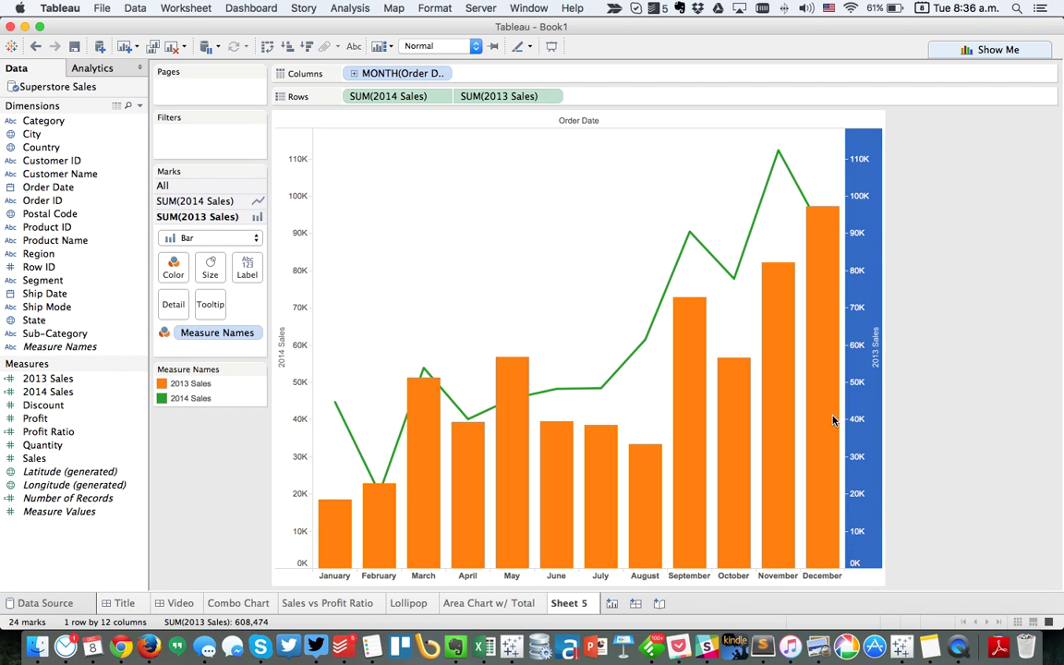
Step: Set the 2013 Sales mark type to Circle and move its marks behind the 2014 Sales line
right_click(870, 285)
mouse_move(894, 392)
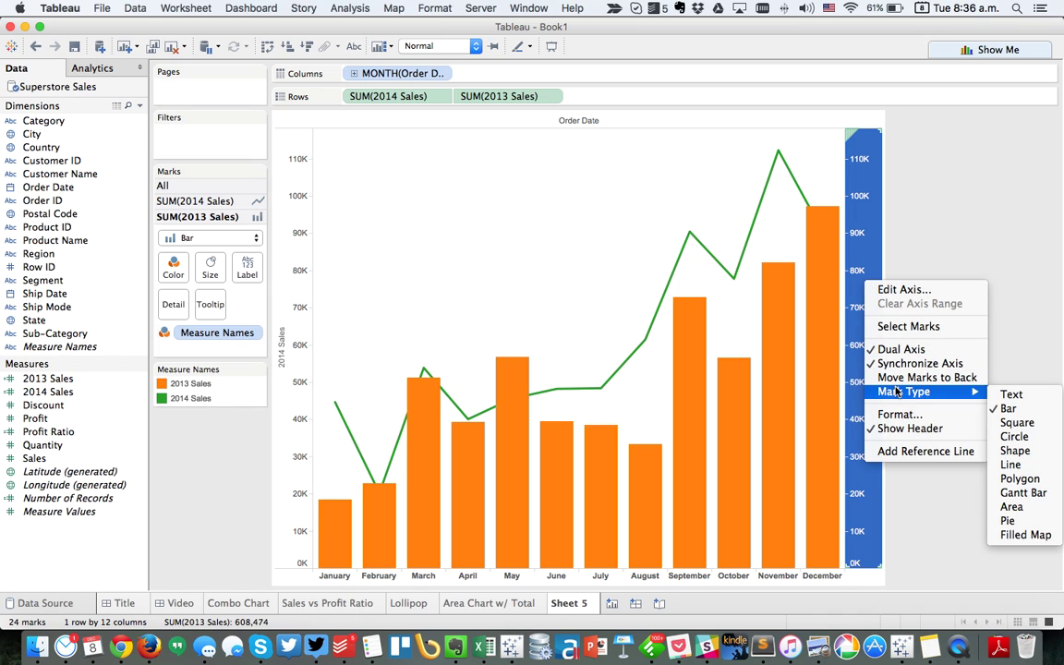
click(1015, 435)
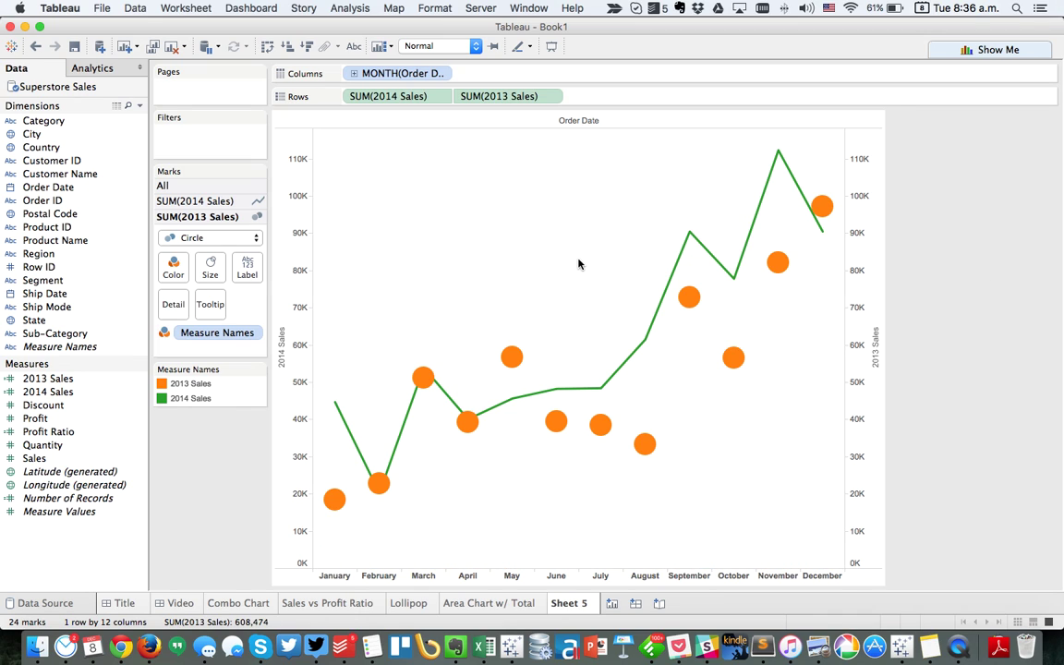
right_click(874, 325)
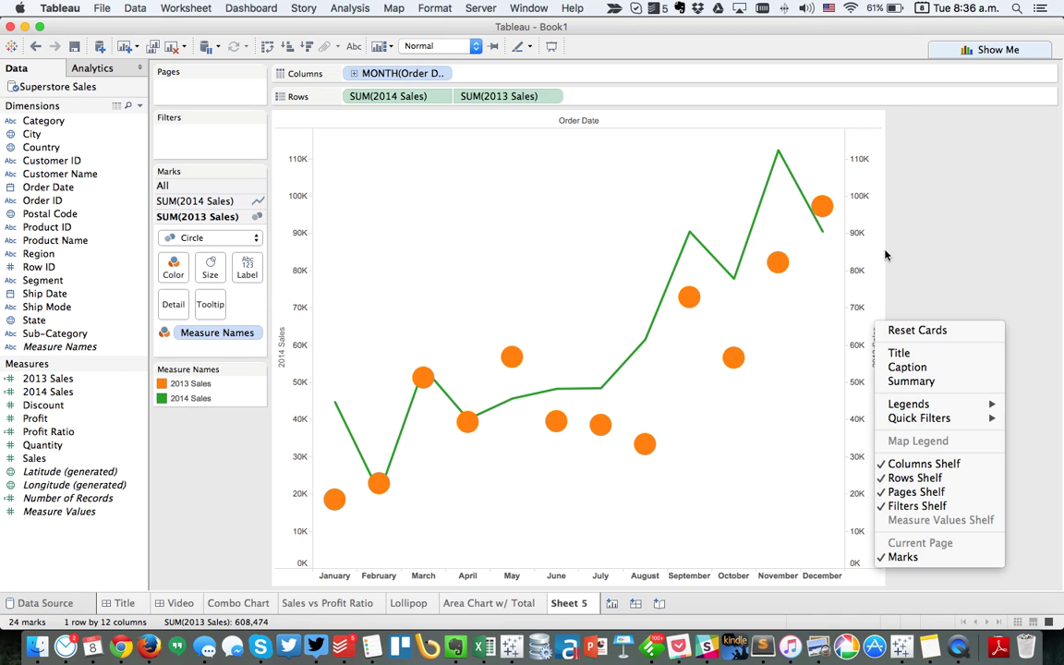
right_click(862, 233)
click(901, 333)
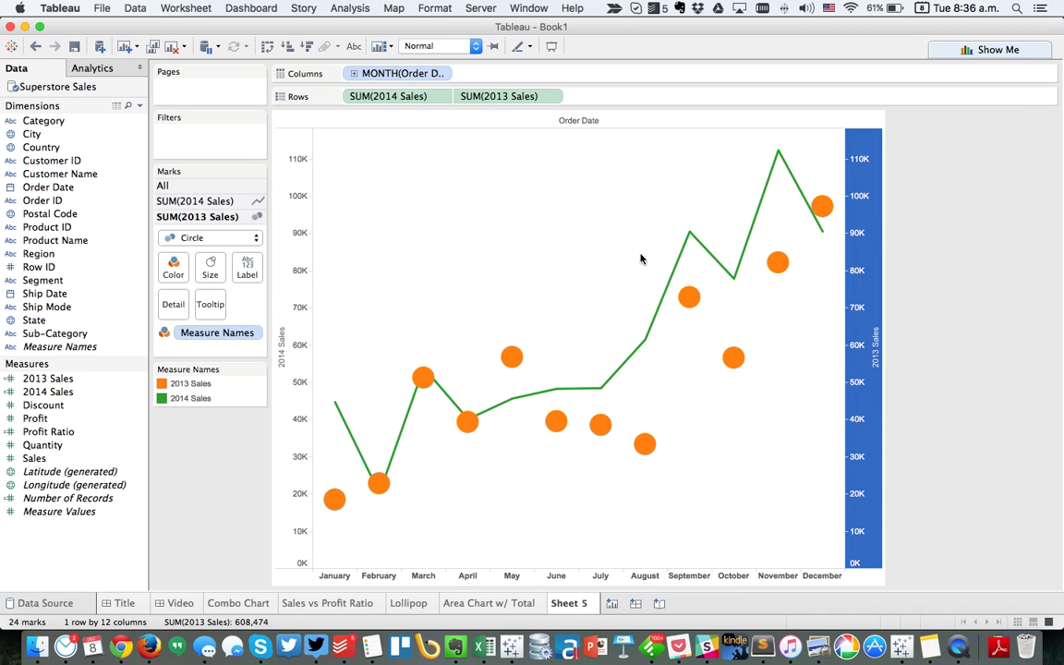
click(612, 249)
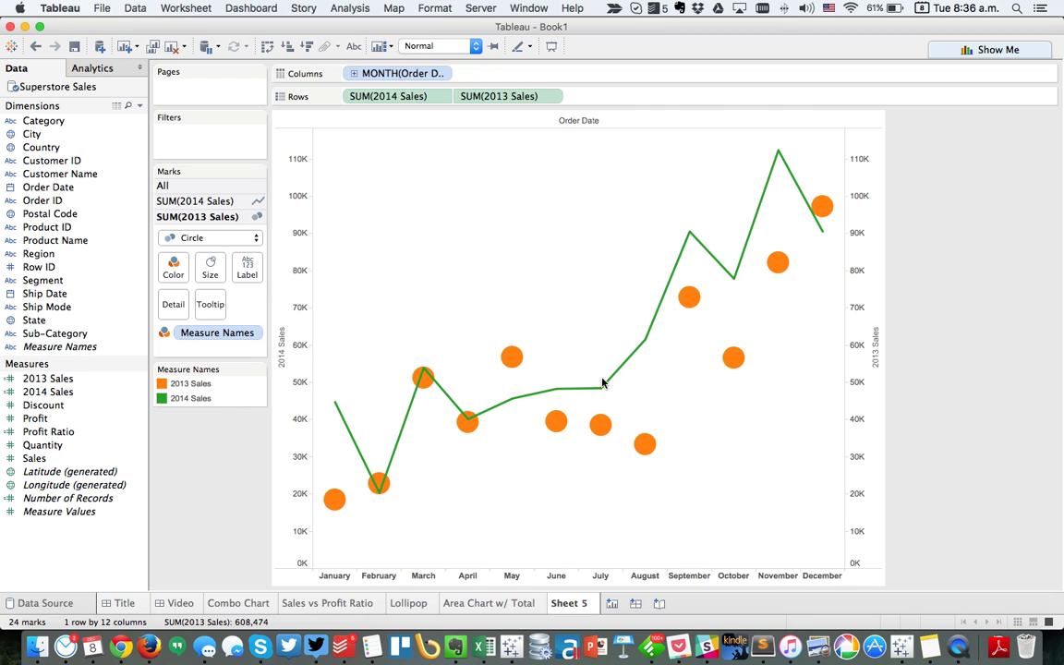
Step: Rename the Sheet 5 worksheet as Year over Year
double_click(568, 604)
text(Year over Year)
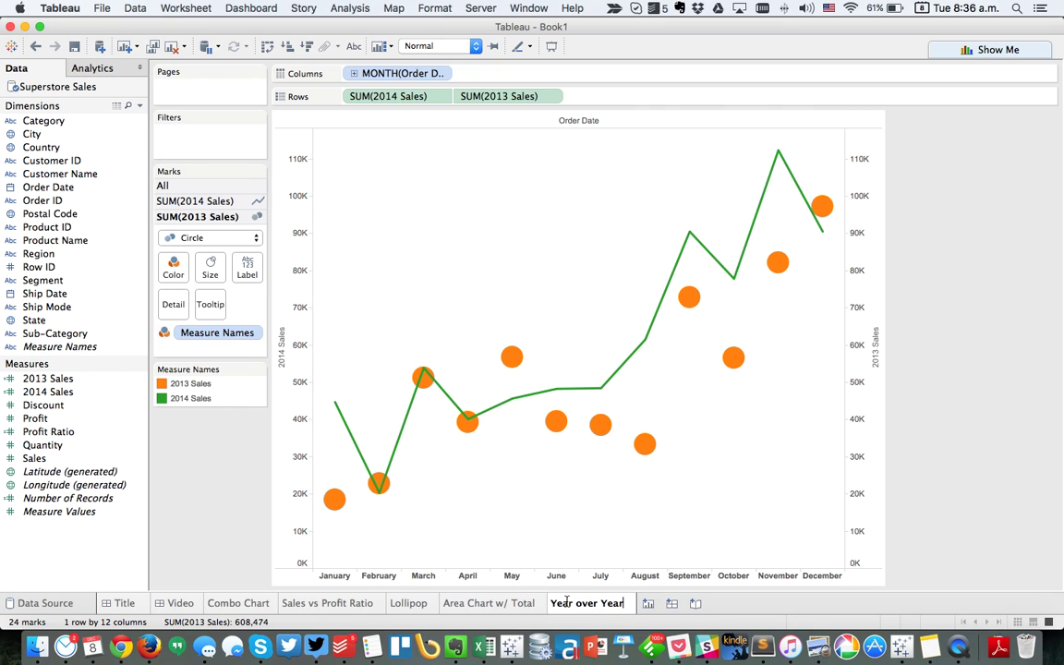
key(Return)
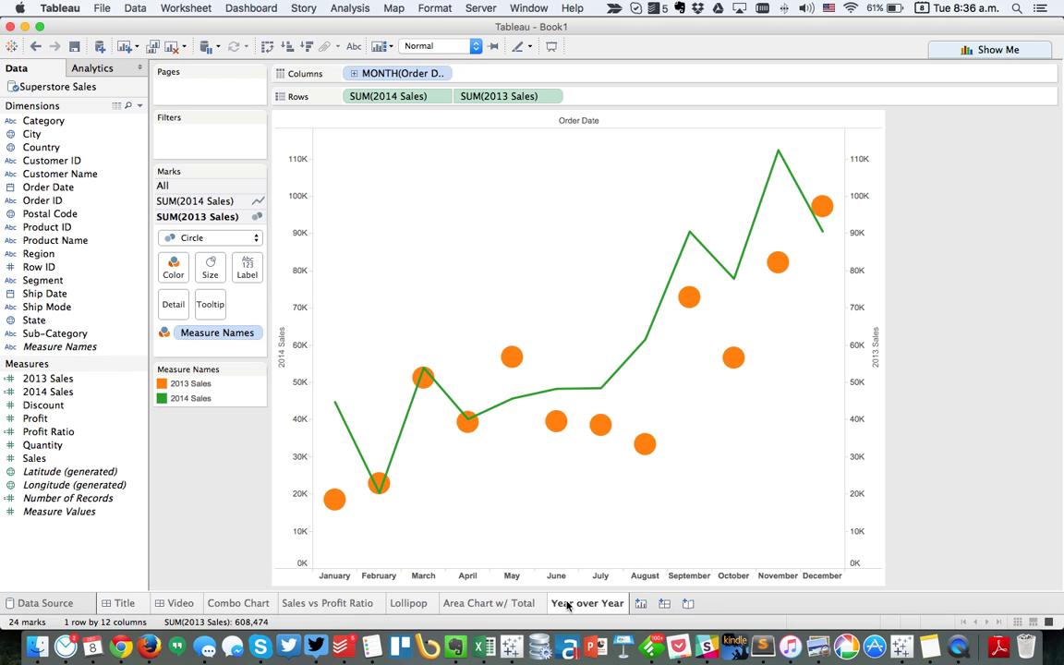
Step: Add a new worksheet and plot Sales by year and quarter of Order Date
click(641, 604)
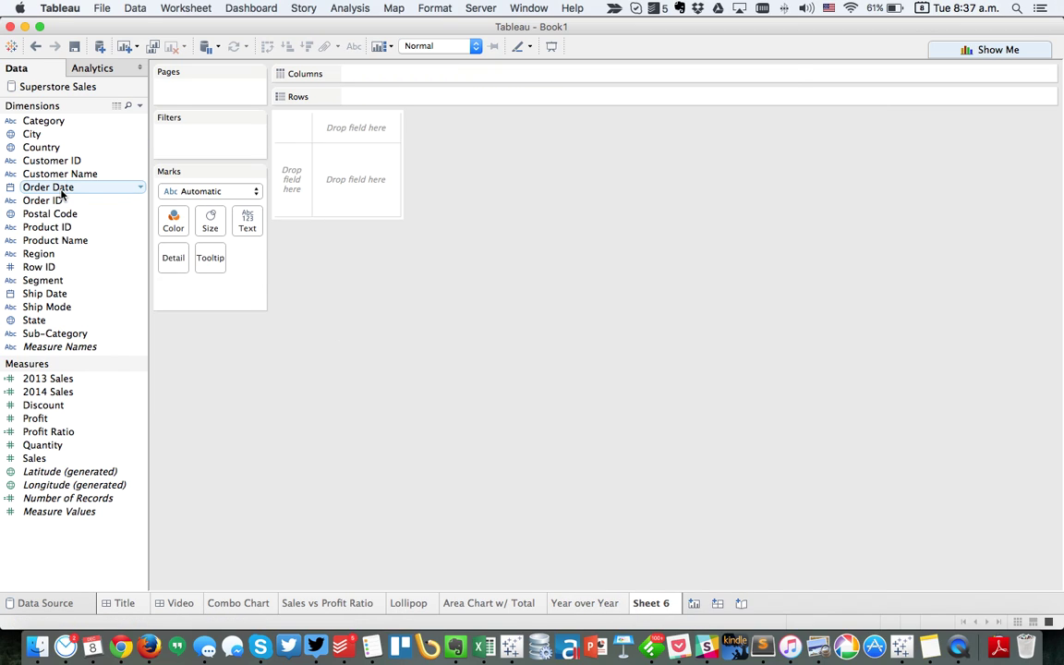
drag(61, 192, 357, 77)
click(355, 74)
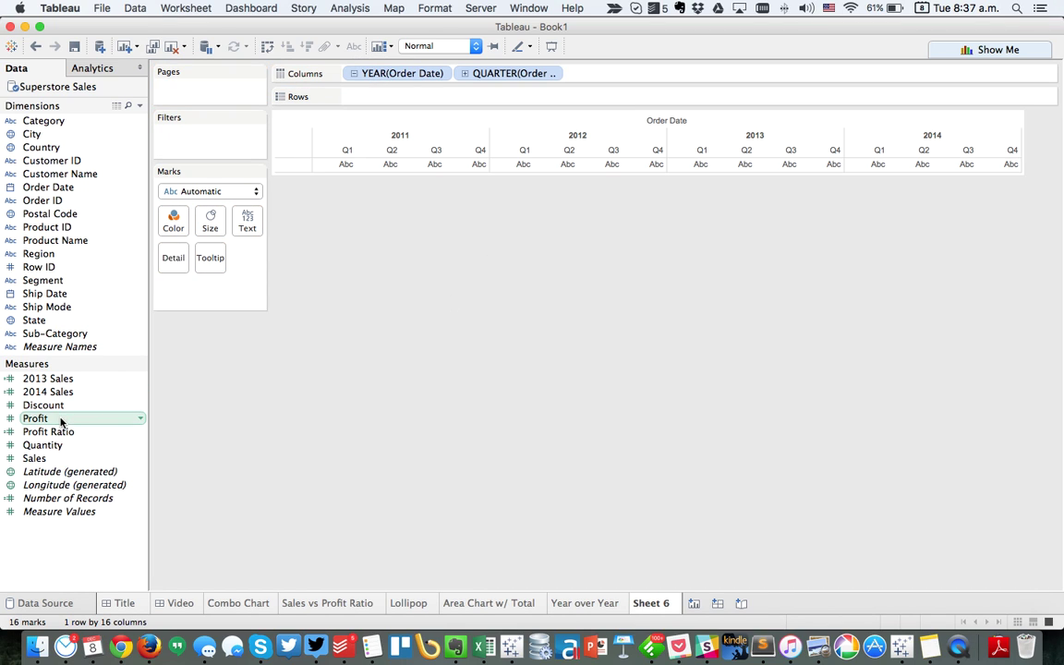
drag(43, 458, 444, 255)
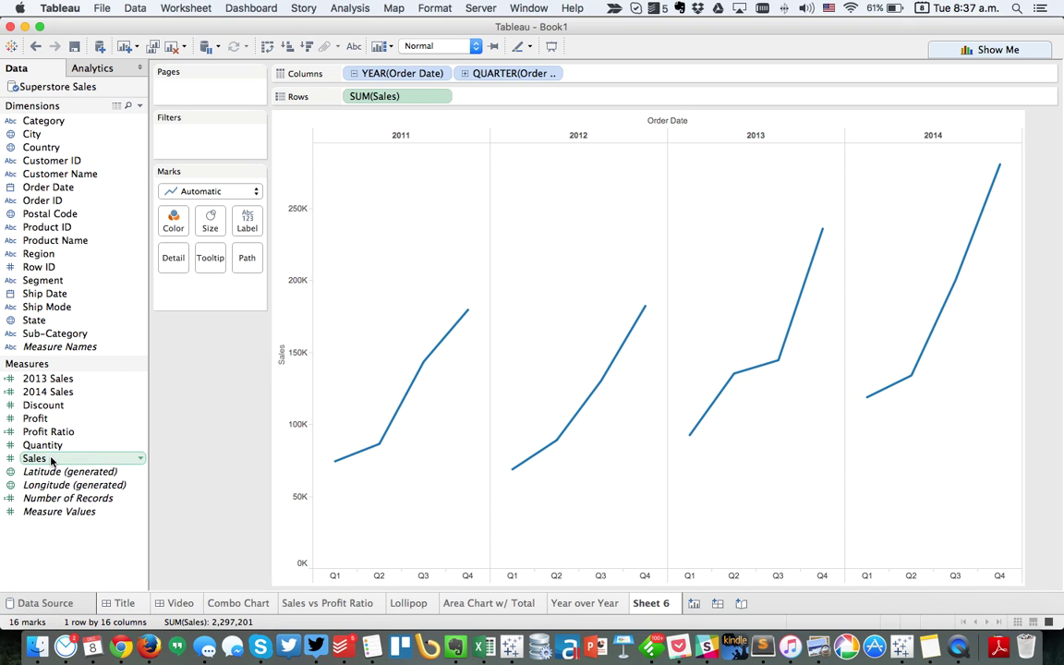
Step: Add Sales a second time as a dual axis and synchronize the two Sales axes
drag(51, 459, 1004, 278)
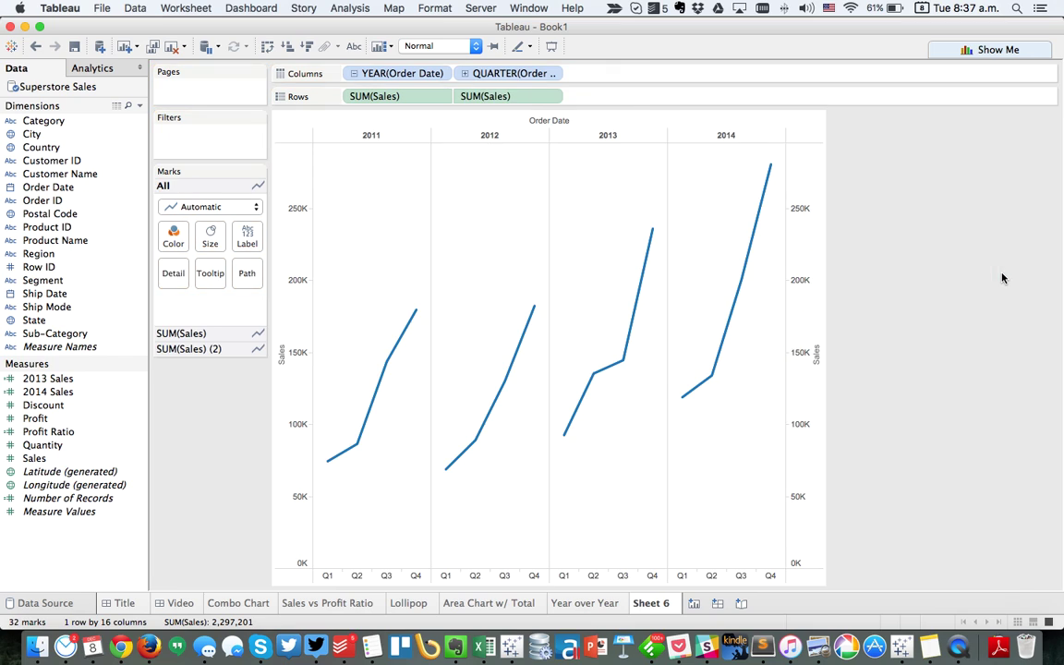
right_click(809, 267)
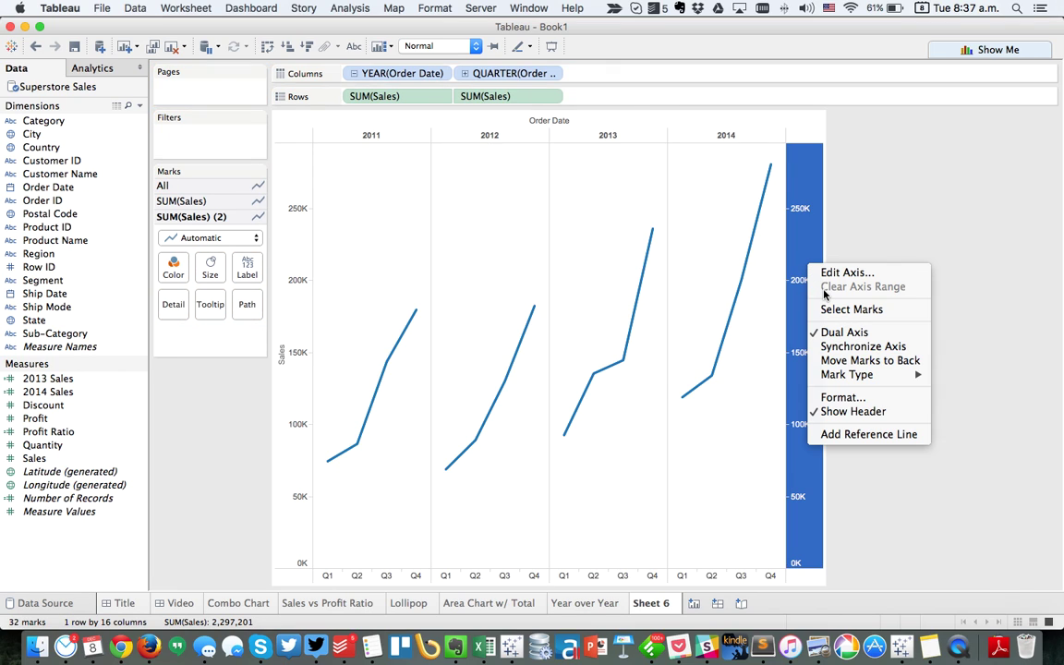
click(846, 347)
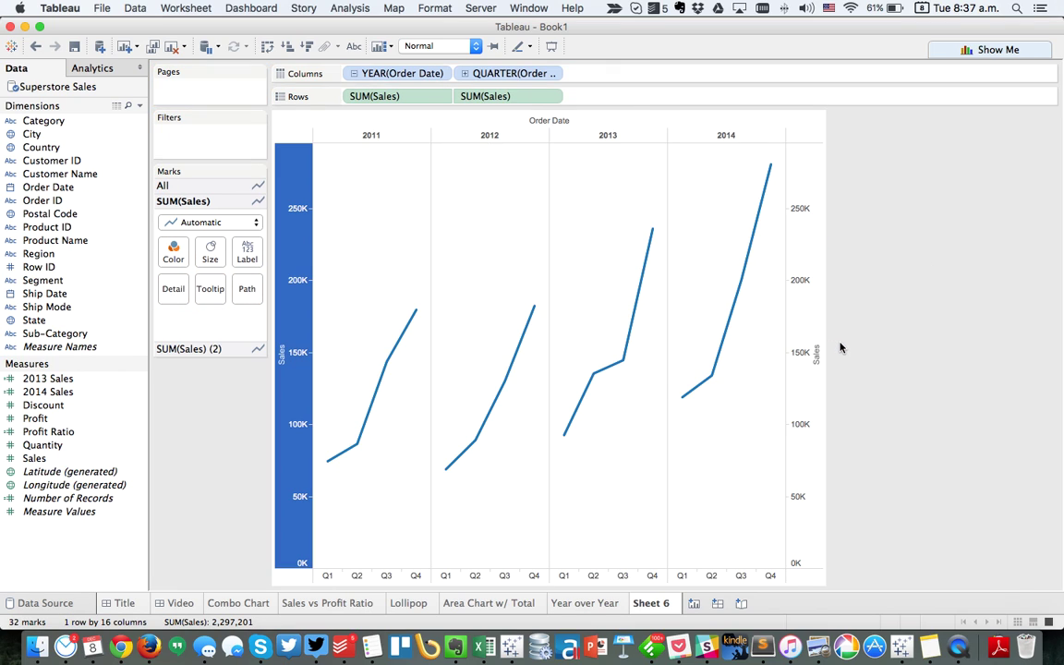
Step: Set the second Sales measure's mark type to Circle and color its marks by Region
right_click(801, 198)
mouse_move(855, 308)
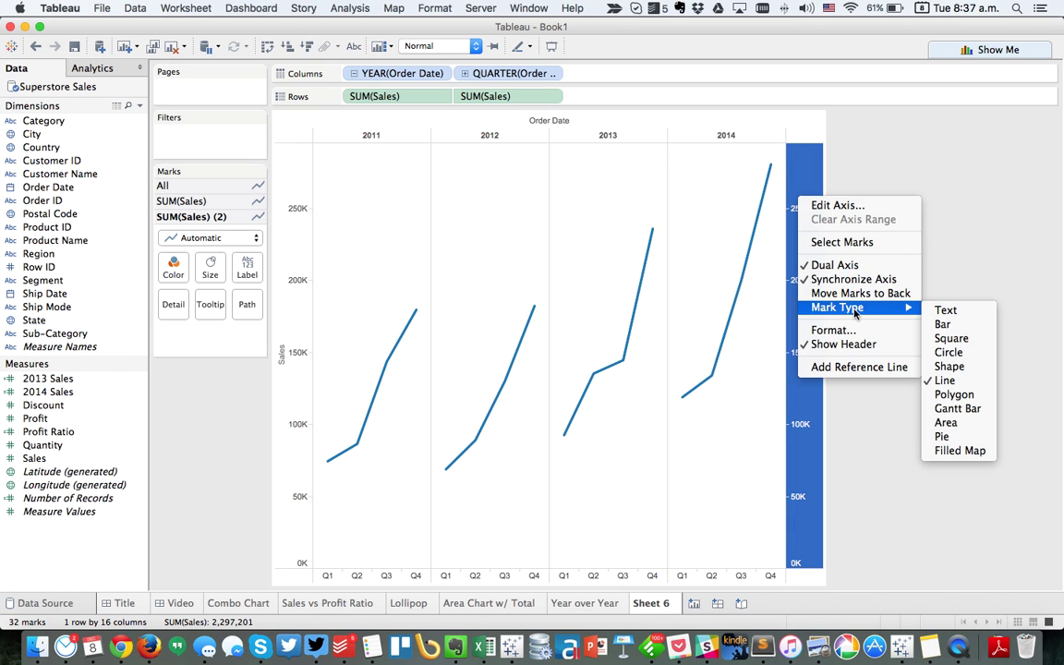
click(948, 354)
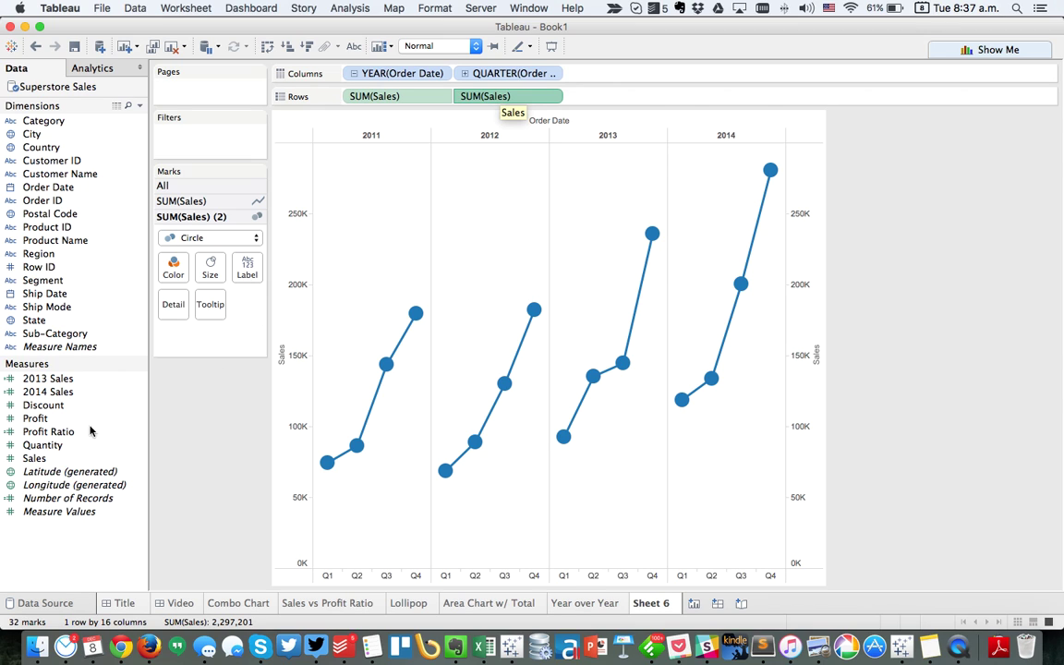
drag(43, 255, 174, 268)
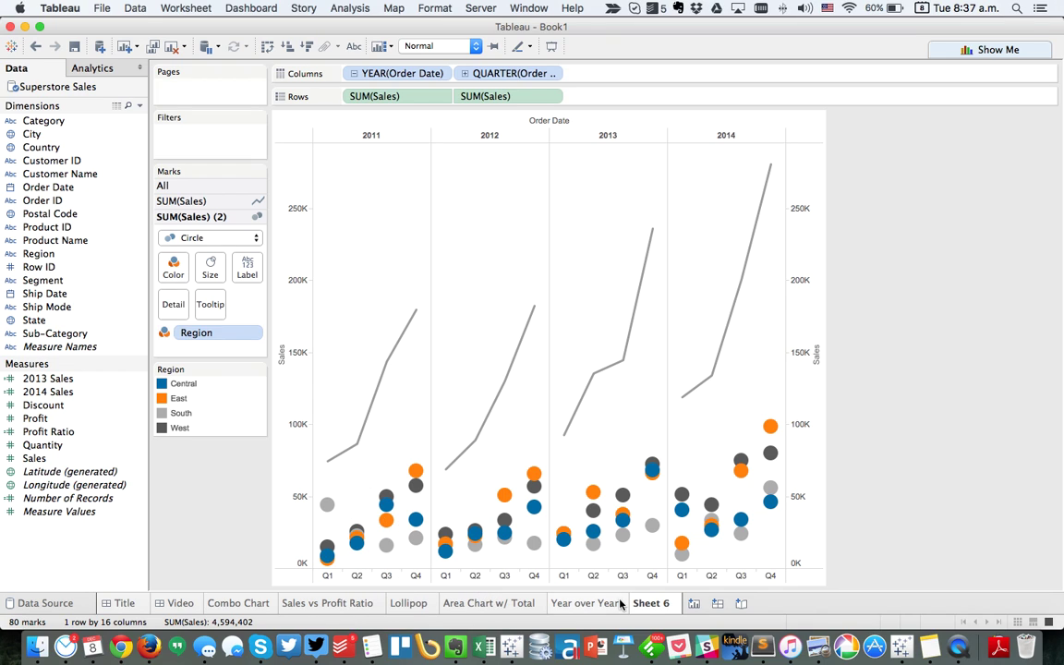
Step: Rename the Sheet 6 worksheet as Quarterly Sales w/ Regions
double_click(664, 603)
text(Quarter)
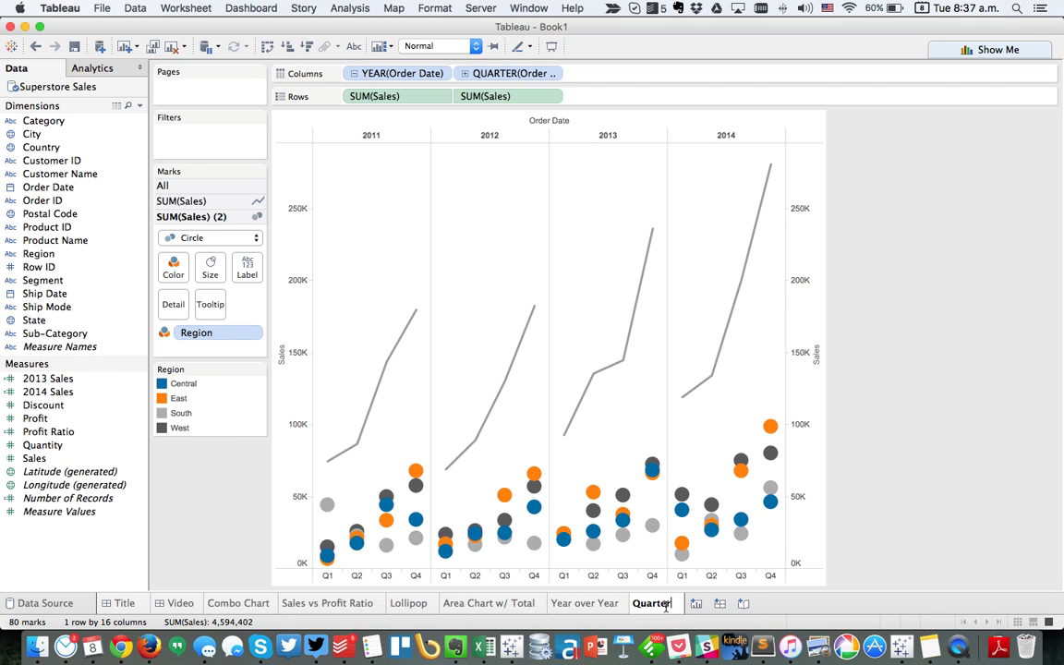
text(ly Sales w/)
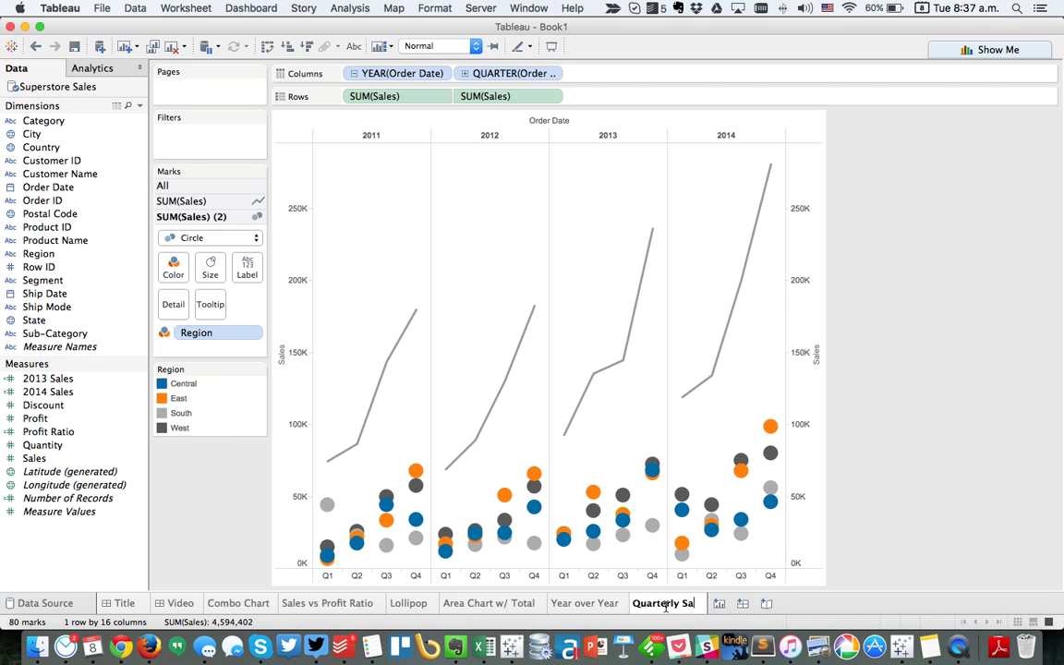
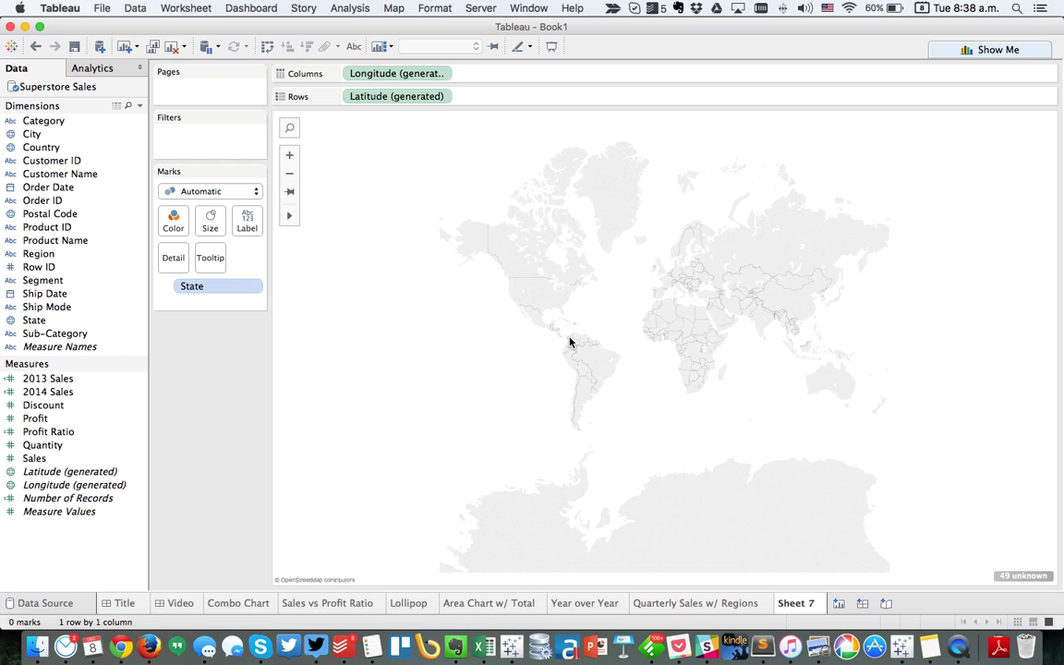
Step: Correct the unknown State locations by fixing the map's country to United States
click(1023, 576)
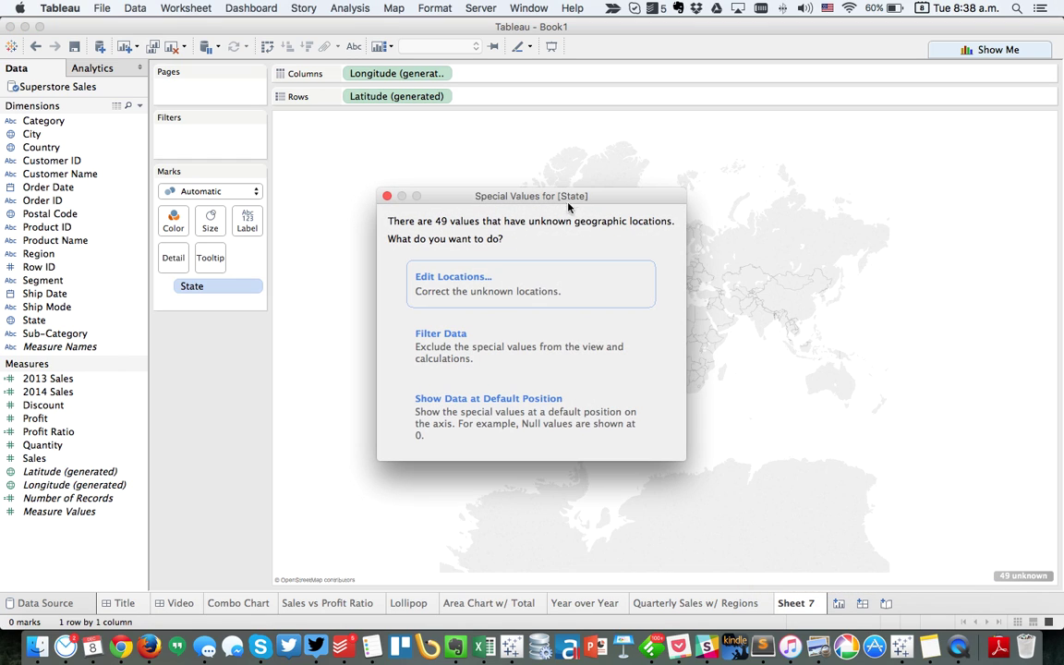
click(487, 276)
click(490, 176)
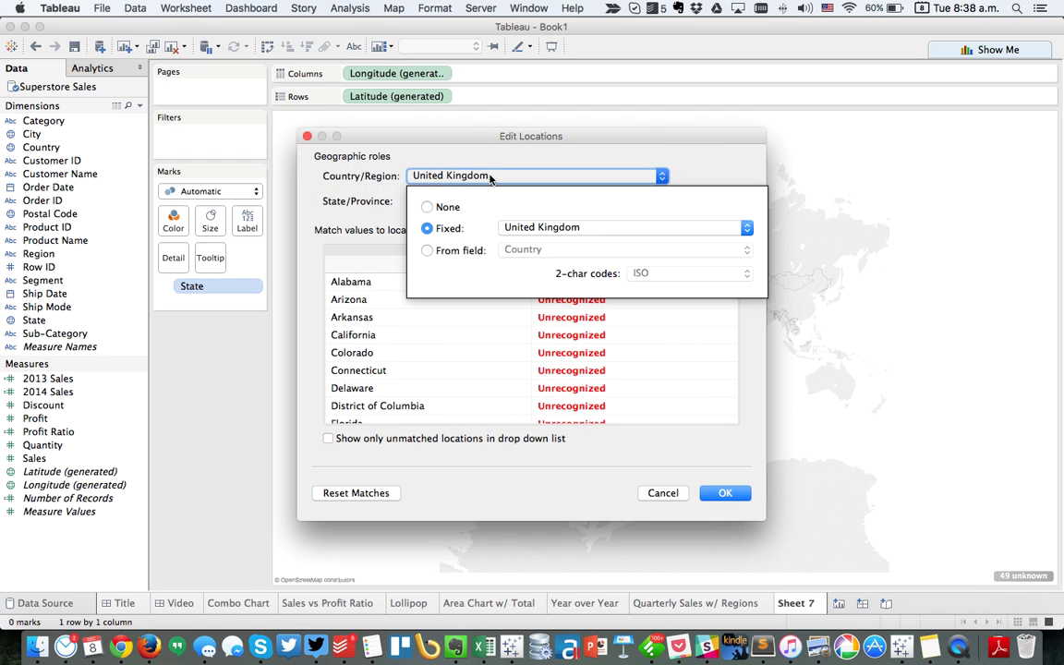
click(549, 231)
text(United)
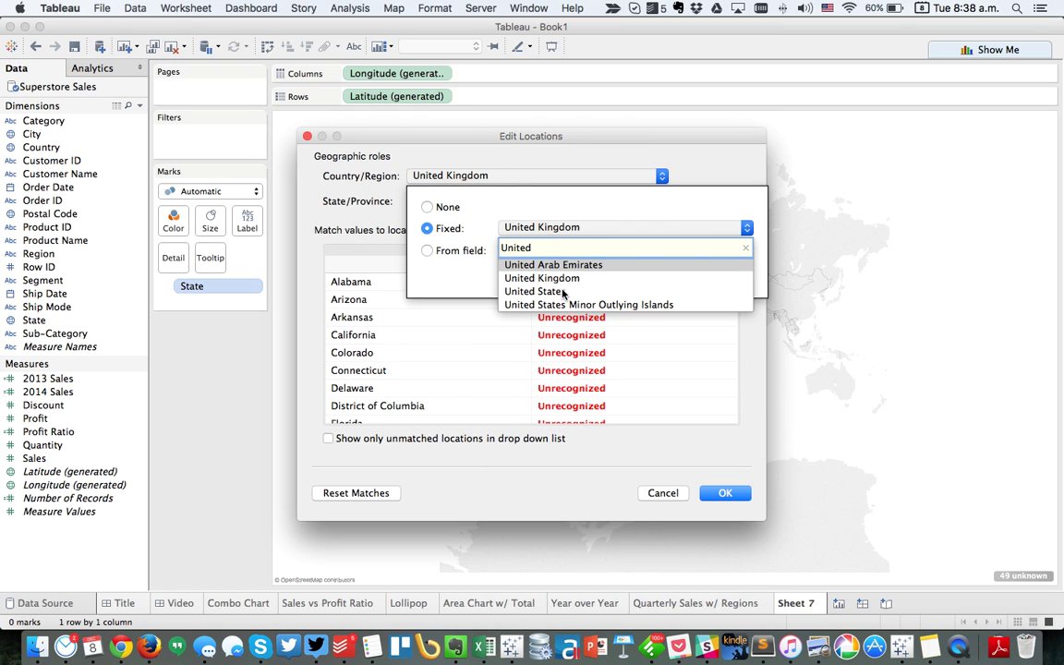
click(562, 291)
click(729, 492)
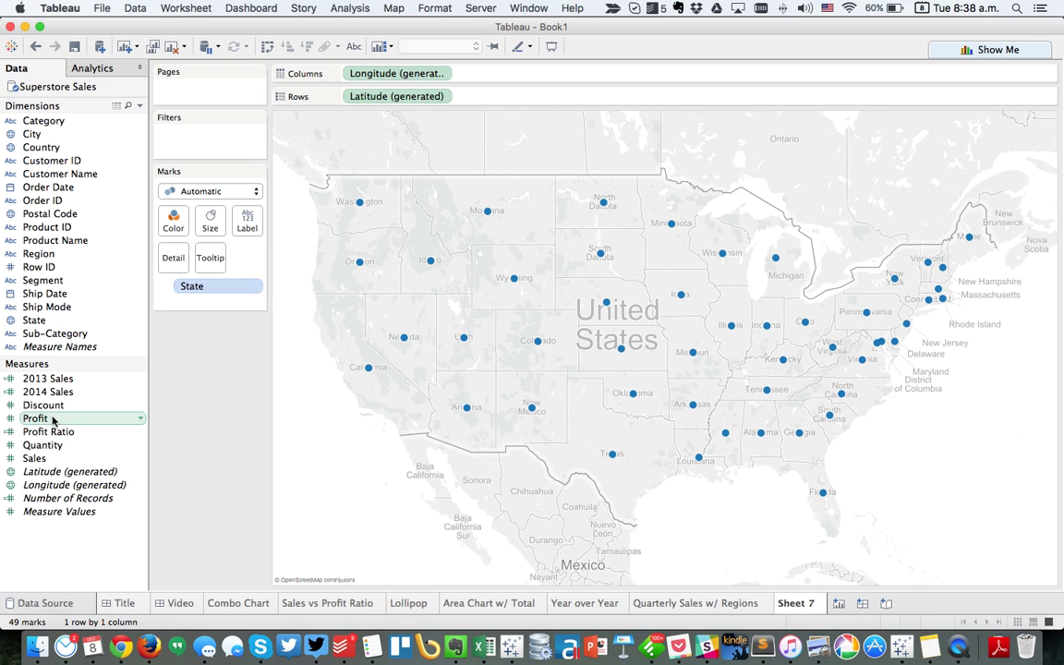
Step: Color the states by Profit using the Red-Black Diverging palette with its center fixed at 0
drag(37, 419, 169, 214)
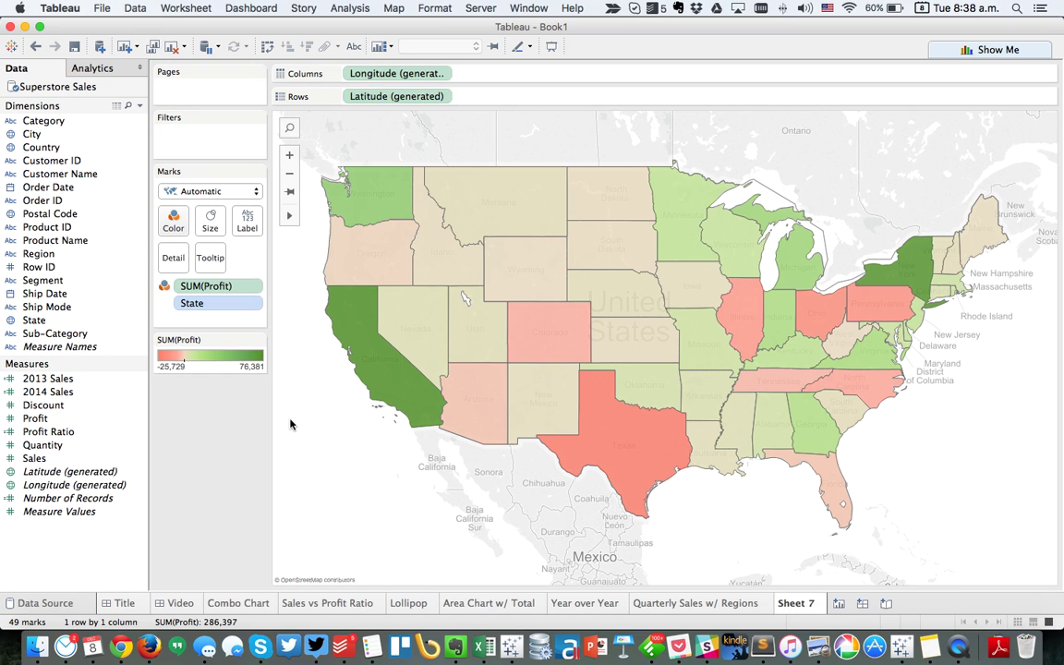
double_click(215, 366)
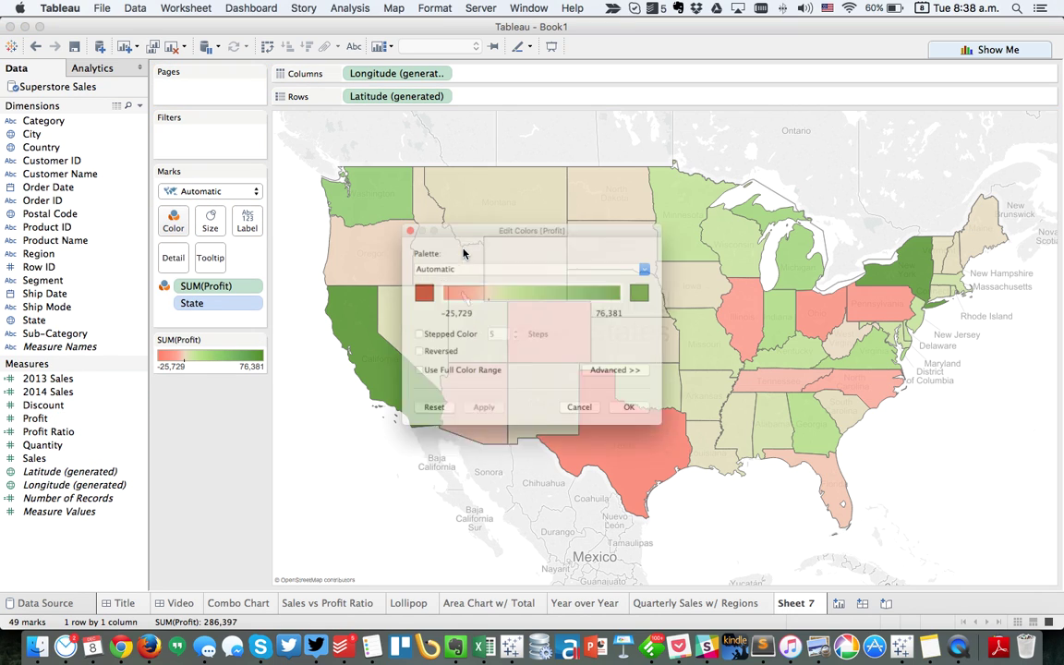
click(425, 251)
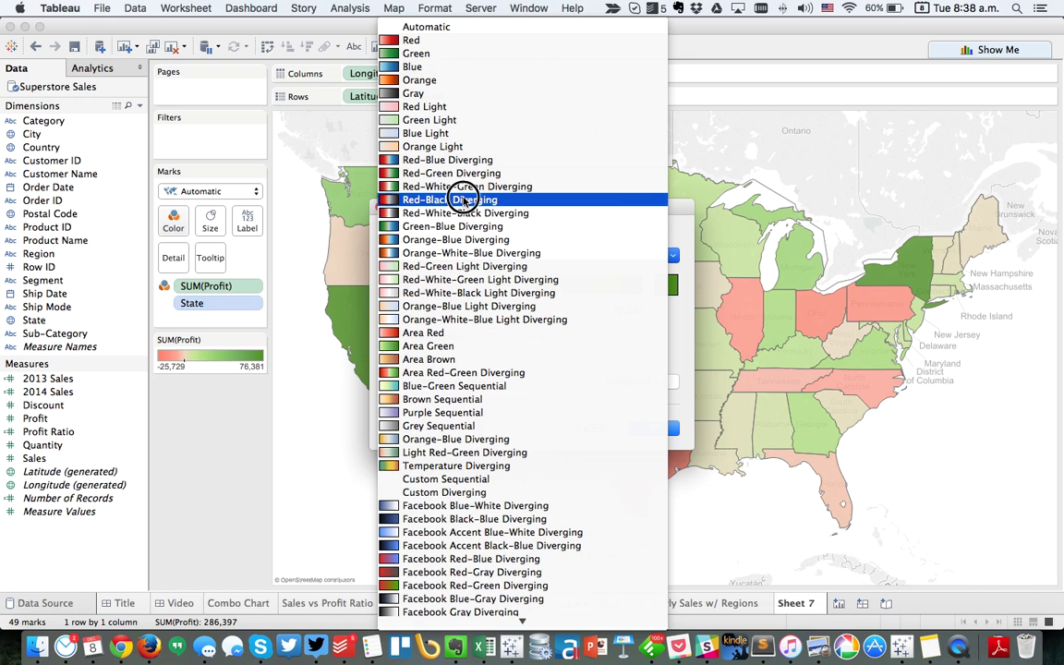
click(450, 200)
click(628, 365)
click(388, 465)
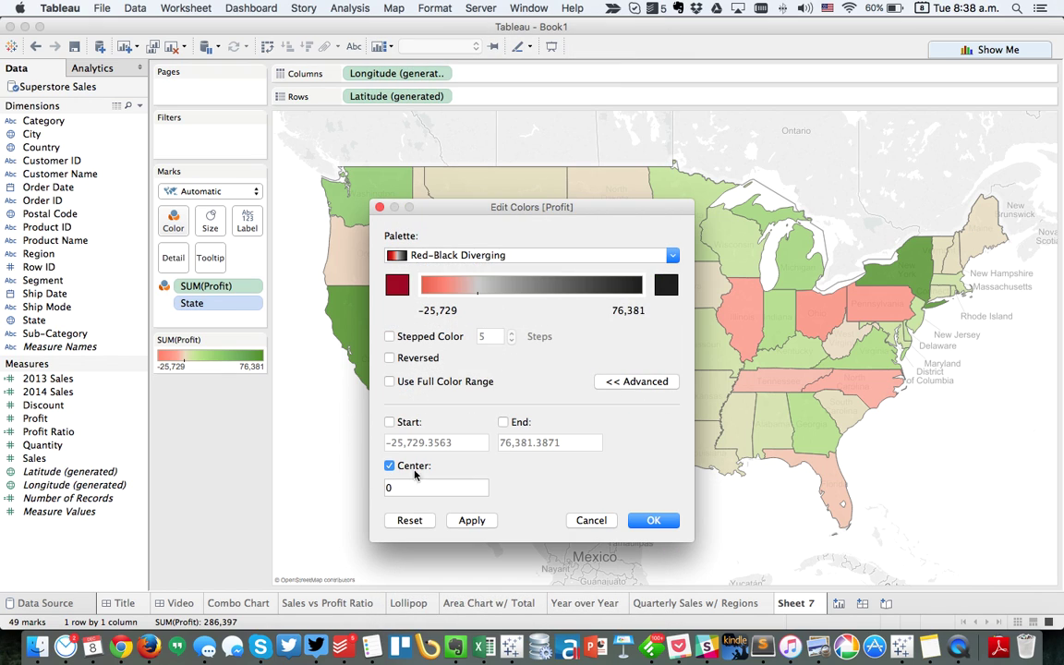
click(653, 521)
double_click(647, 531)
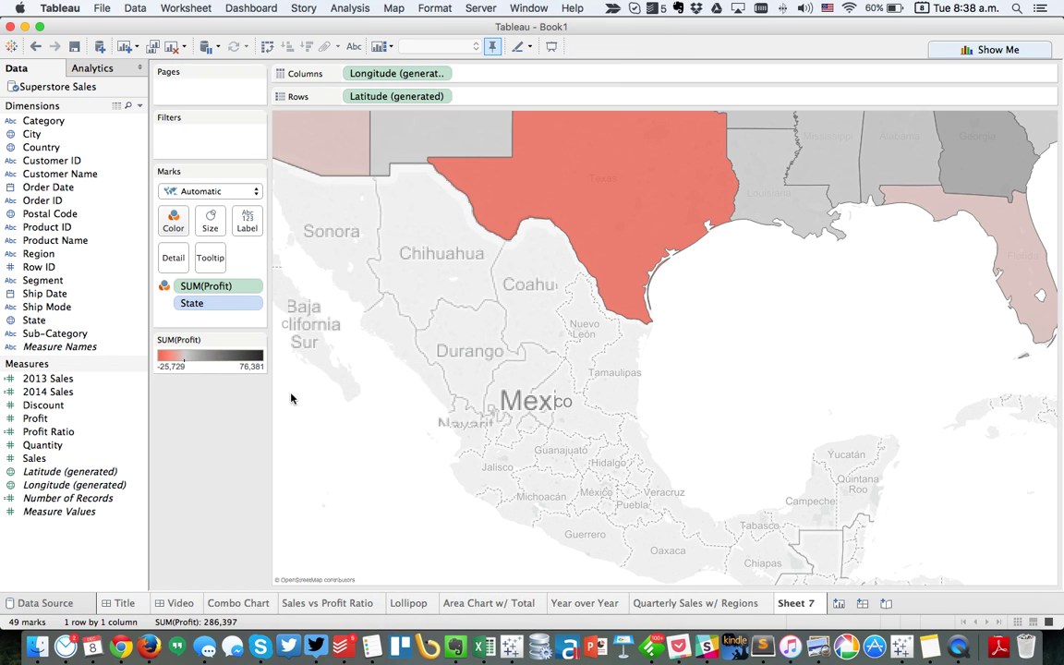
click(493, 46)
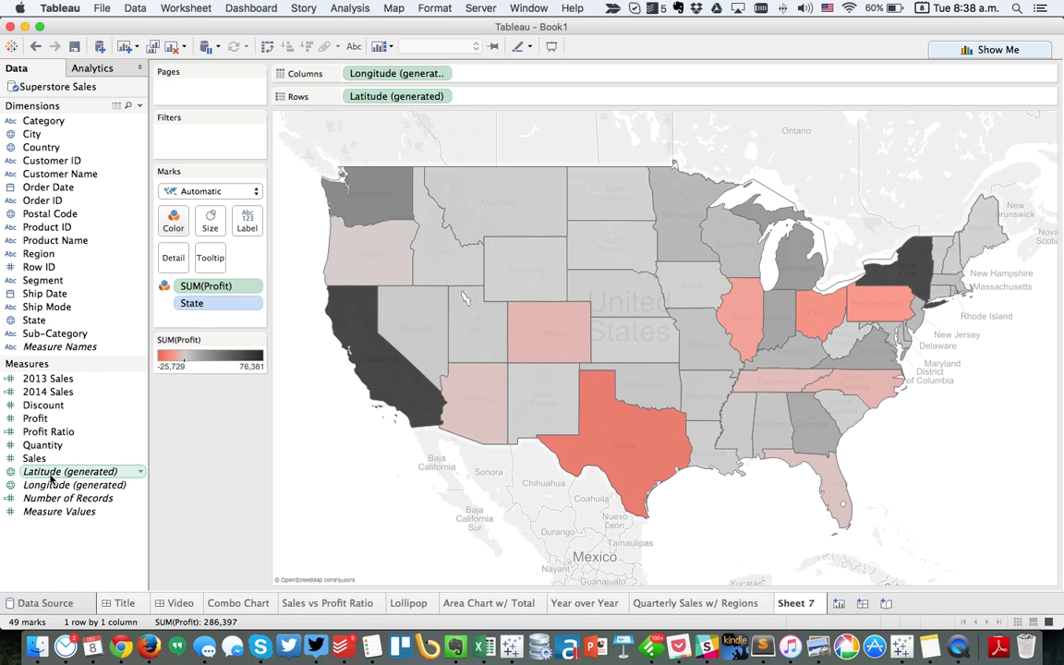
Step: Add a second Latitude map to the rows, replacing its Profit color with Sales on Size
drag(54, 473, 546, 106)
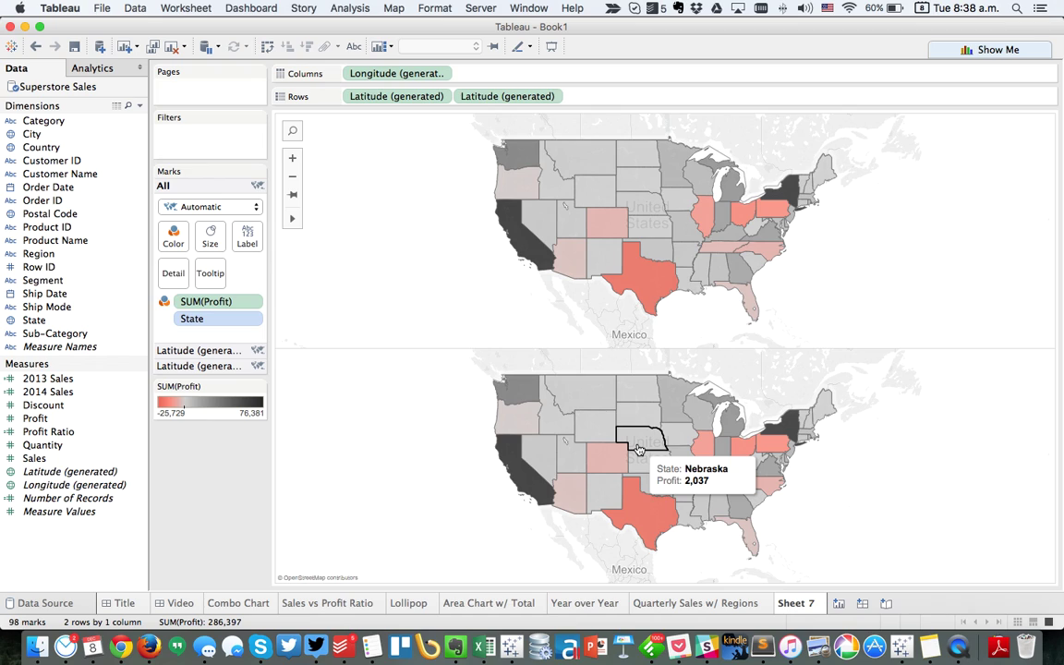
click(202, 367)
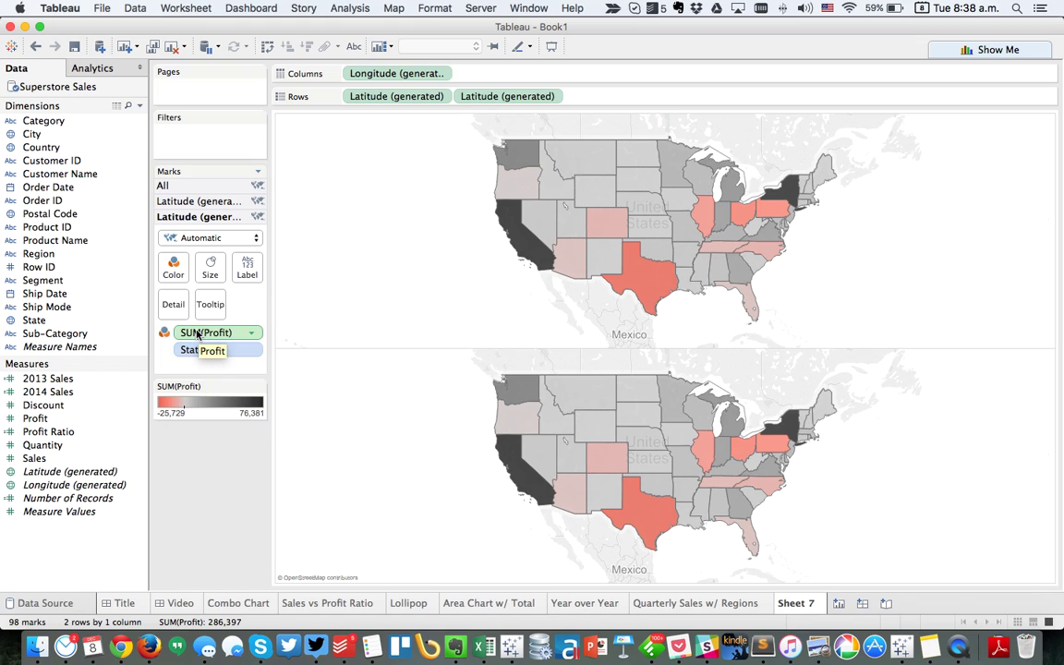
drag(197, 335, 199, 470)
drag(35, 459, 211, 265)
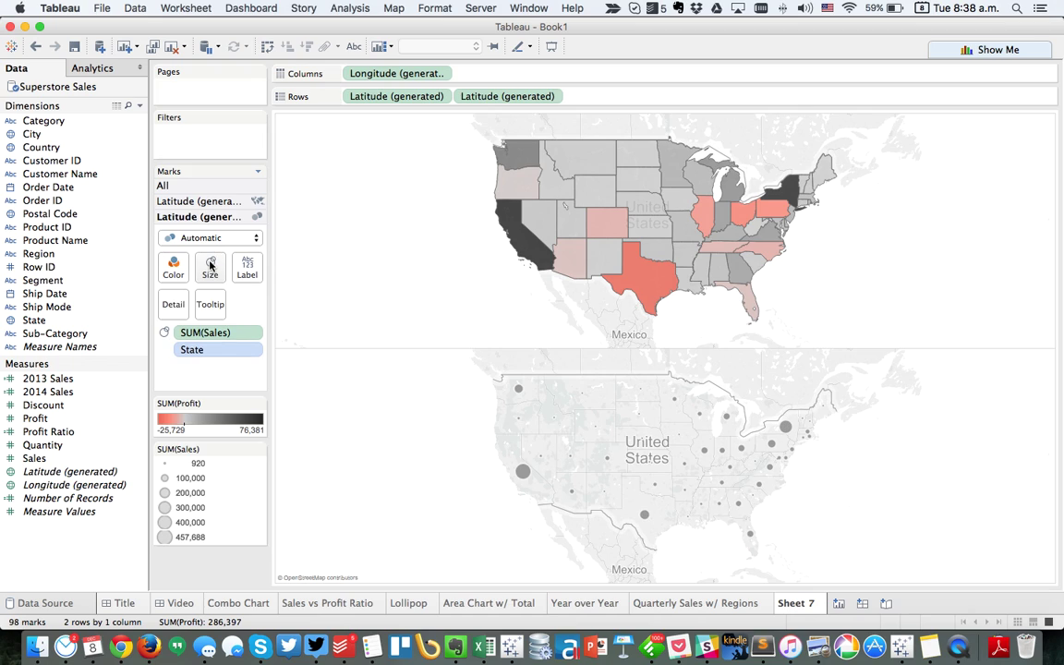
Step: Change the color of the second map's Sales circles to blue
click(174, 269)
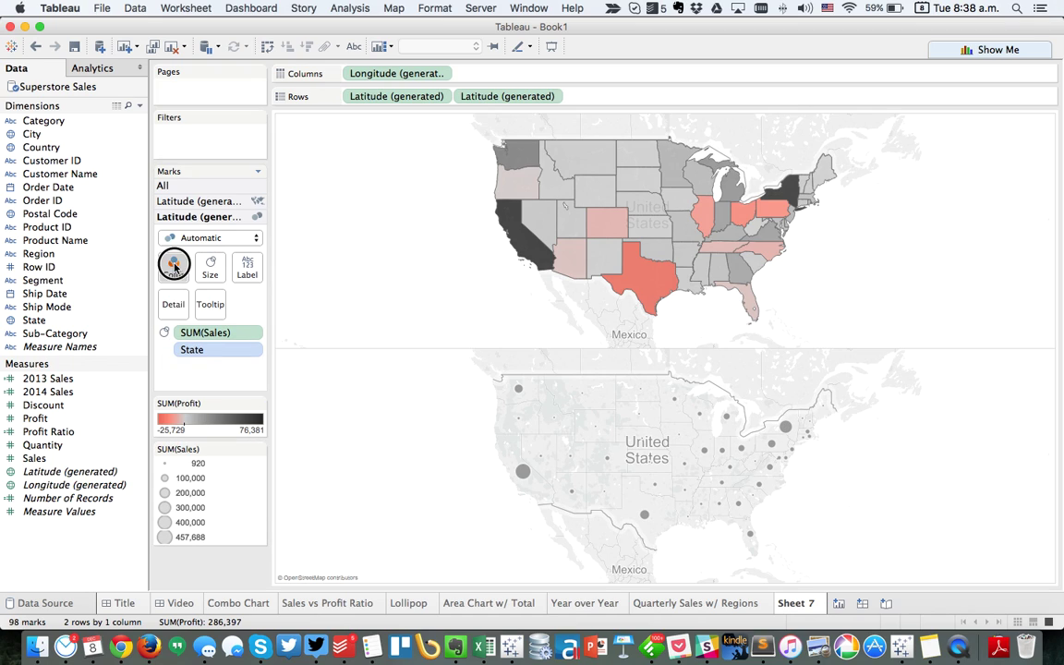
click(183, 381)
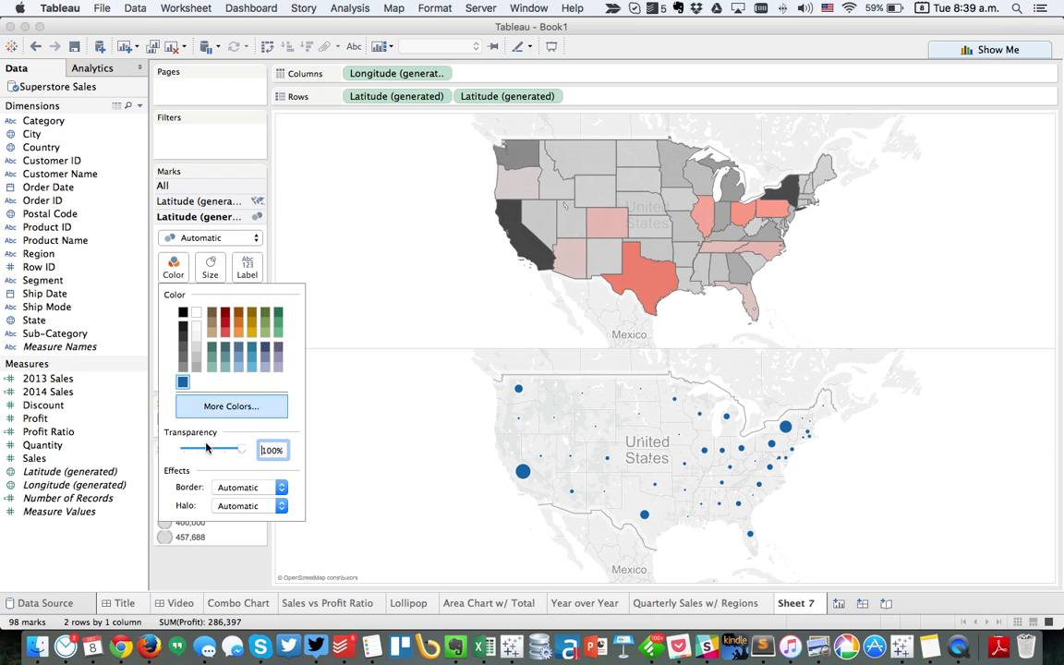
click(232, 583)
Step: Overlay the two maps as a dual axis and enlarge the Sales circles to about the middle of the size range
right_click(513, 99)
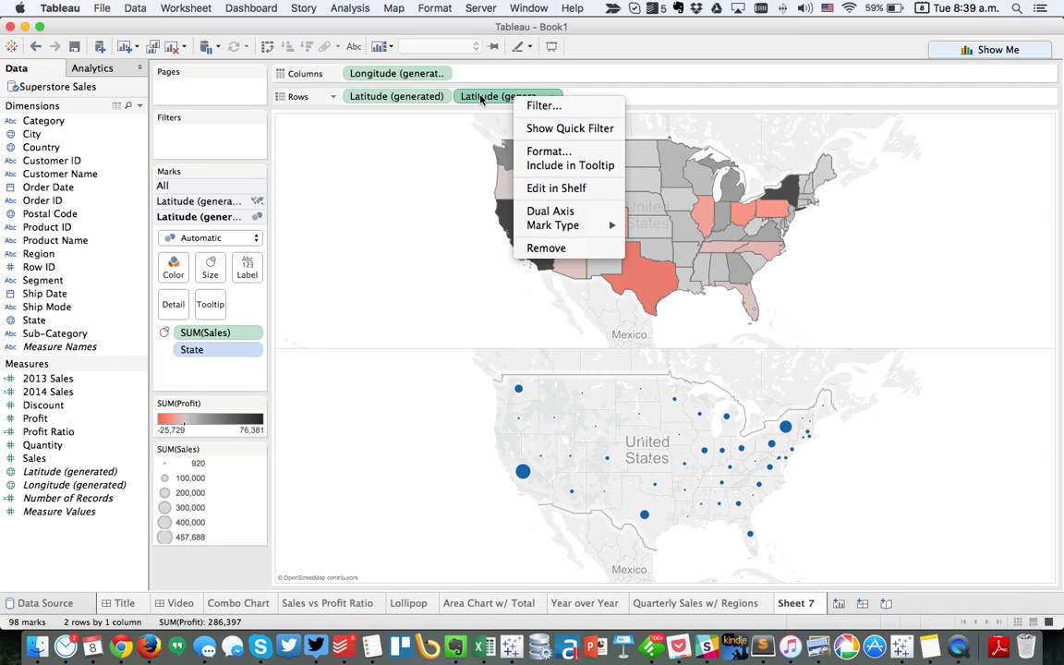
click(538, 211)
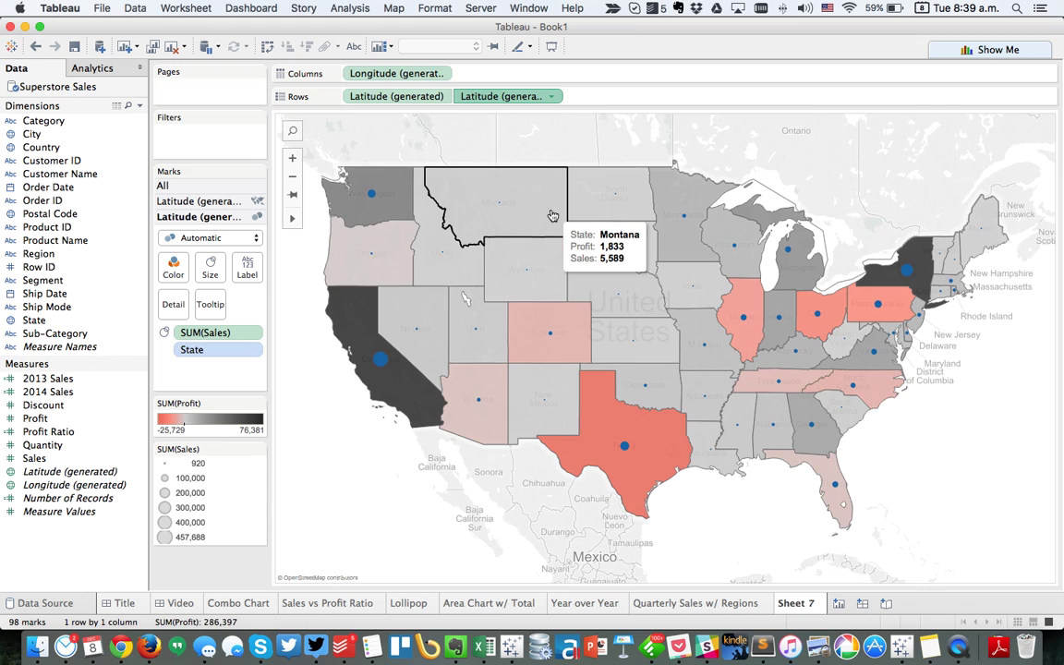
click(217, 267)
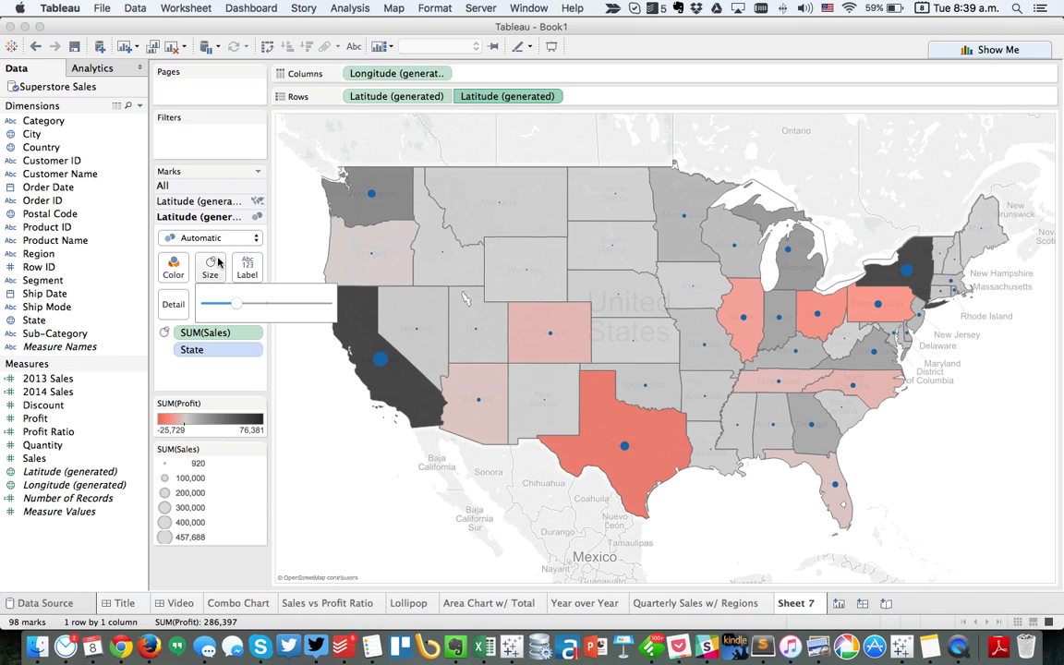
drag(237, 303, 268, 308)
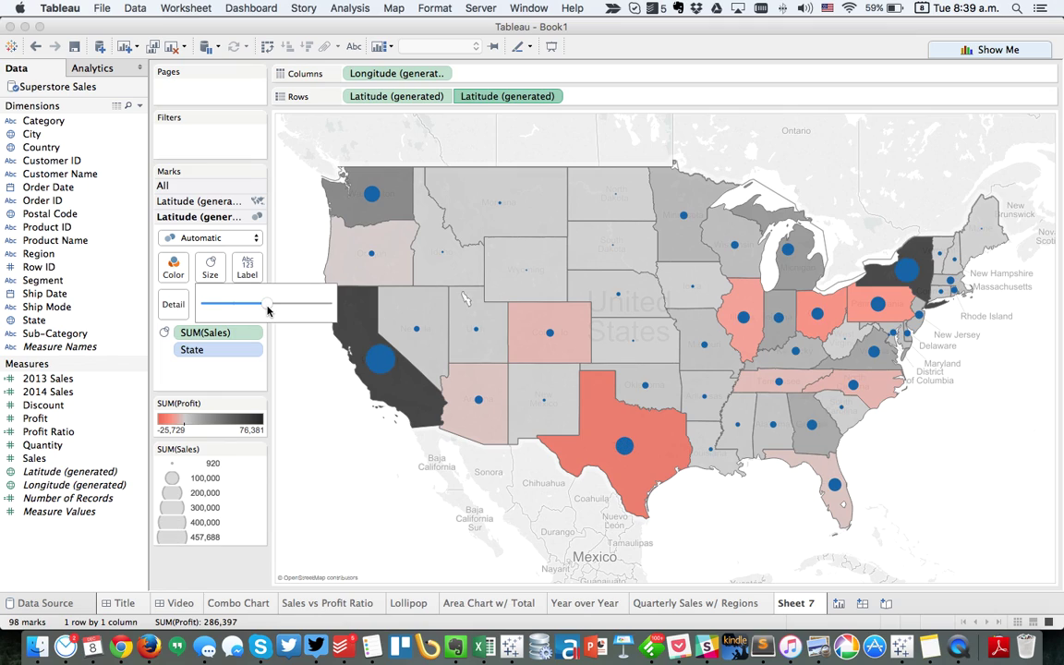
Step: Rename the Sheet 7 worksheet as Sales vs Profit Map
double_click(796, 603)
text(S)
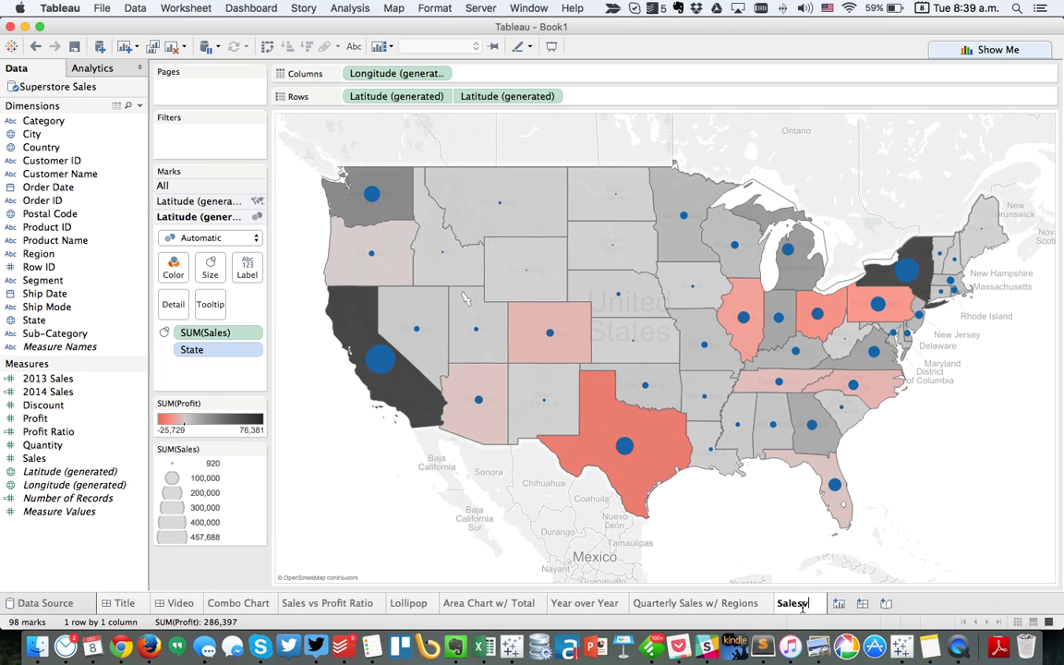
text(ales vs Pr)
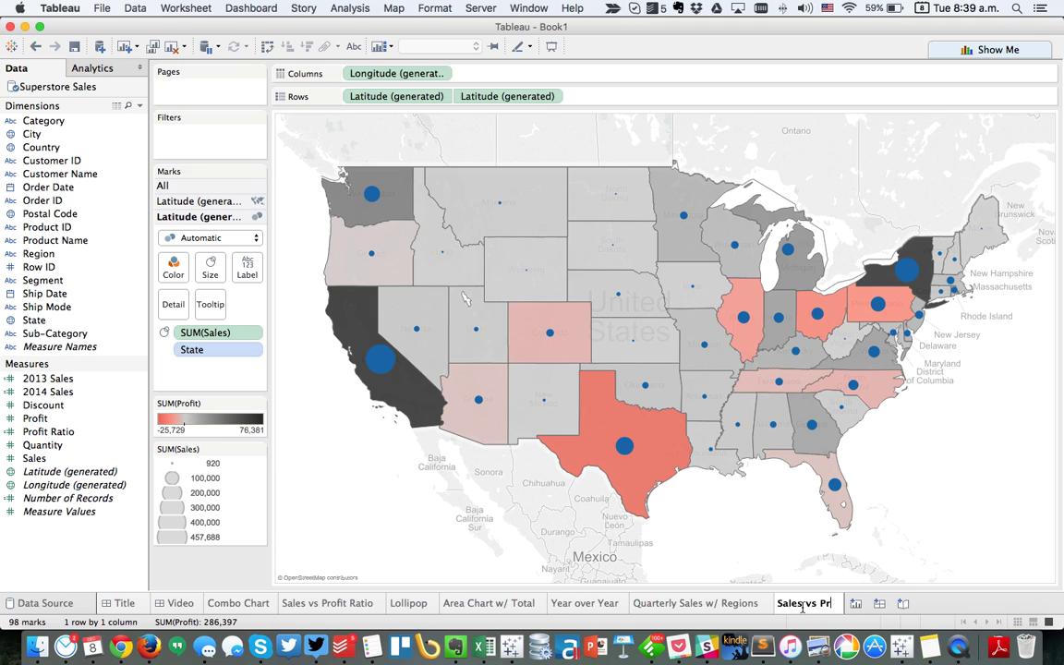
text(ofit Mao)
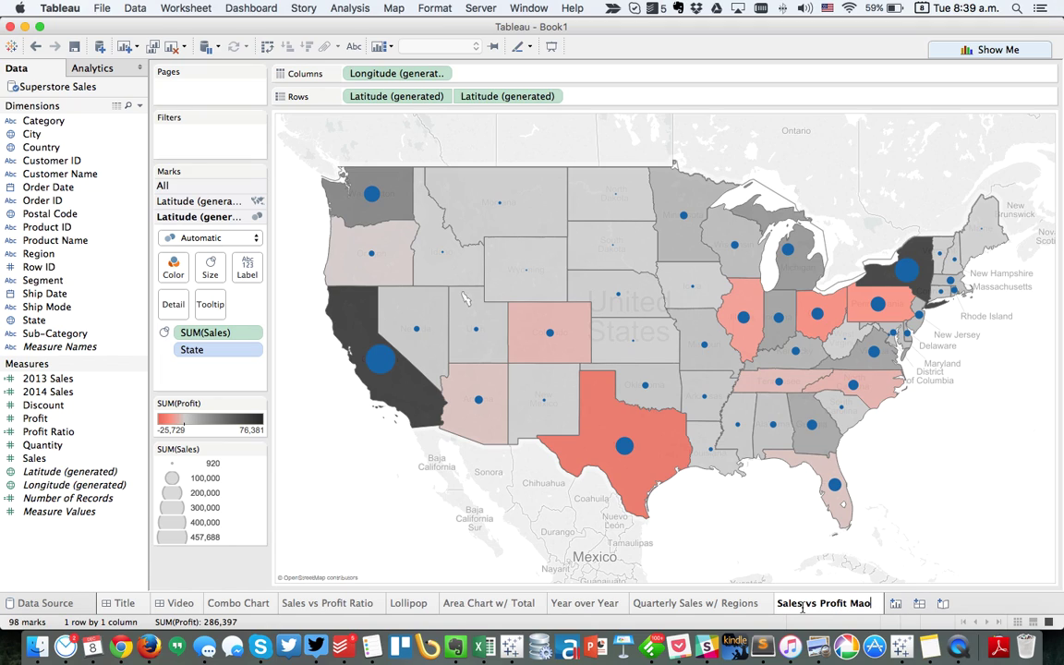
key(BackSpace)
text(p)
key(Return)
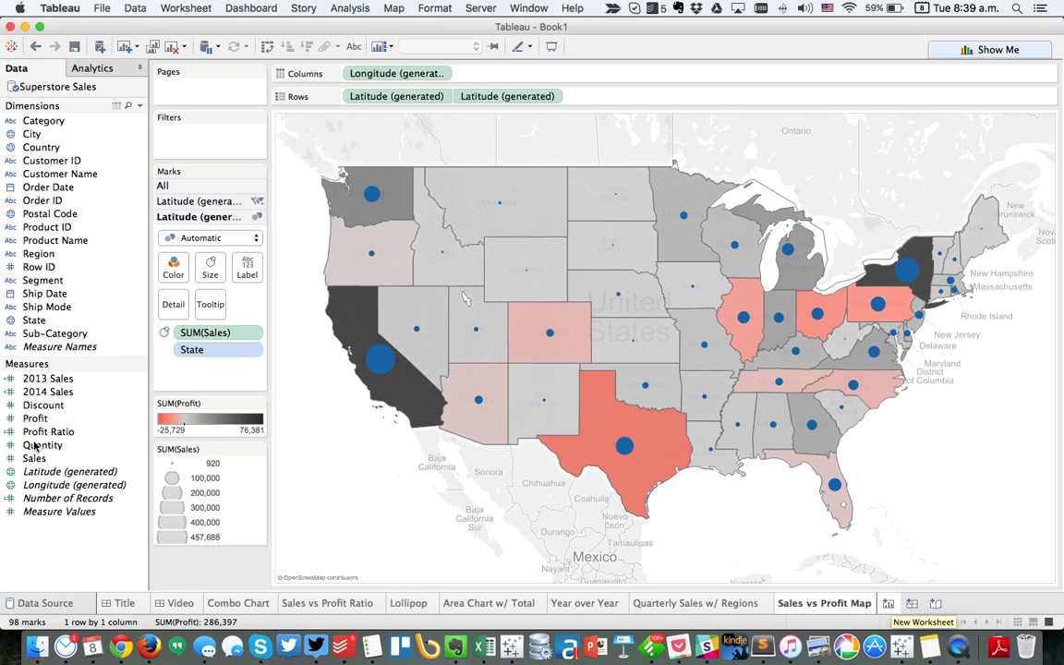
Step: Add a new worksheet and map the states colored by Sales
click(889, 604)
double_click(53, 319)
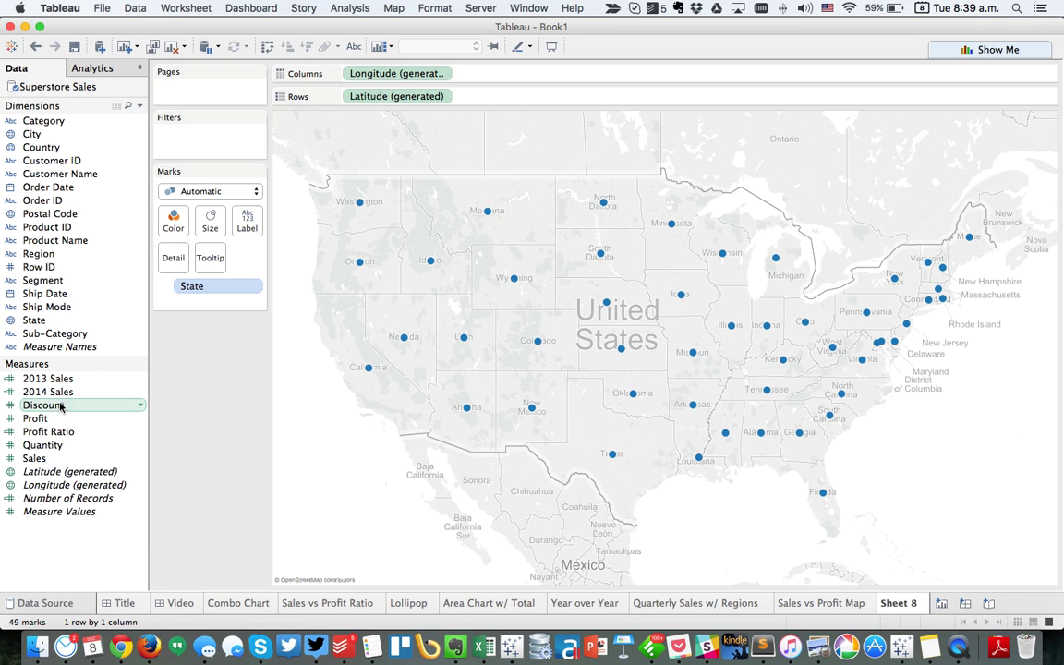
mouse_move(53, 458)
mouse_down()
mouse_move(161, 219)
mouse_move(173, 219)
mouse_up()
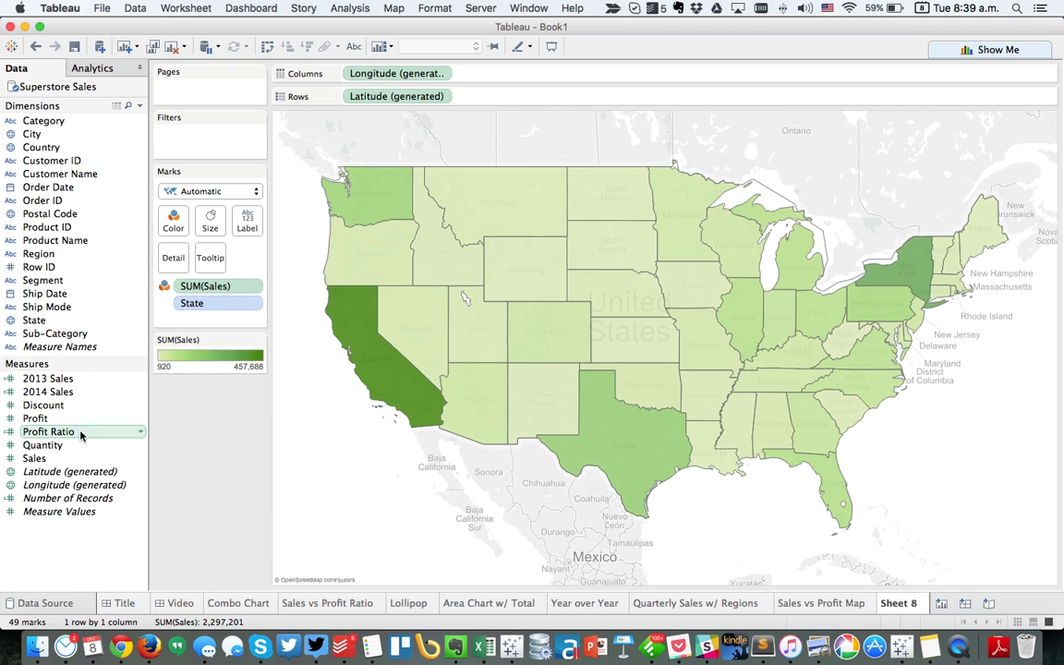
Step: Add a second Latitude map to the rows, remove its Sales color and set its mark type to Pie
drag(48, 462, 503, 95)
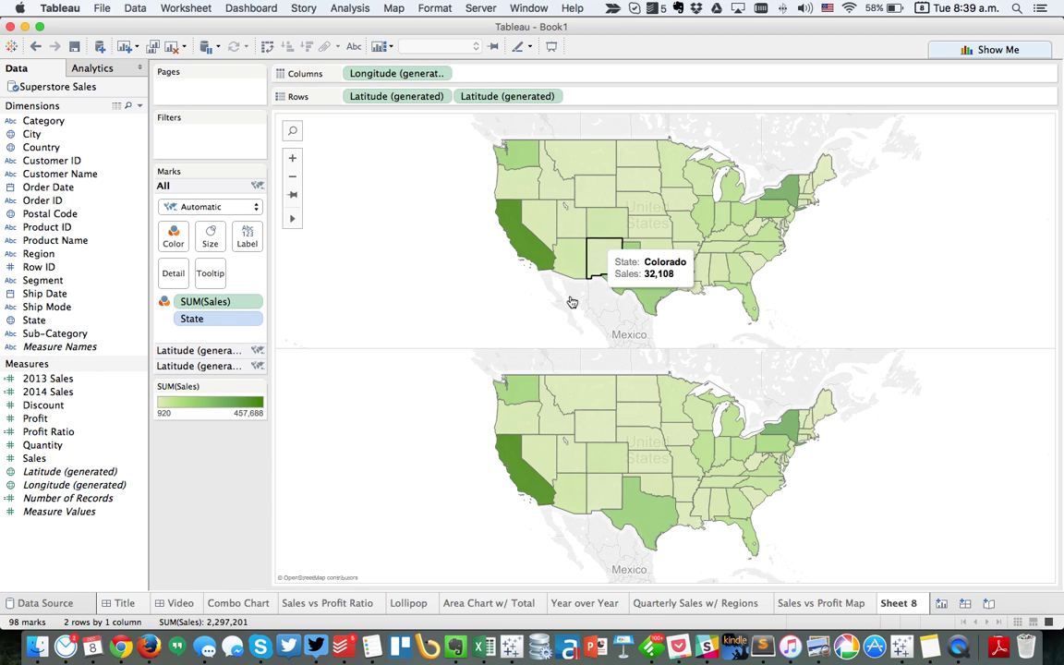
click(499, 98)
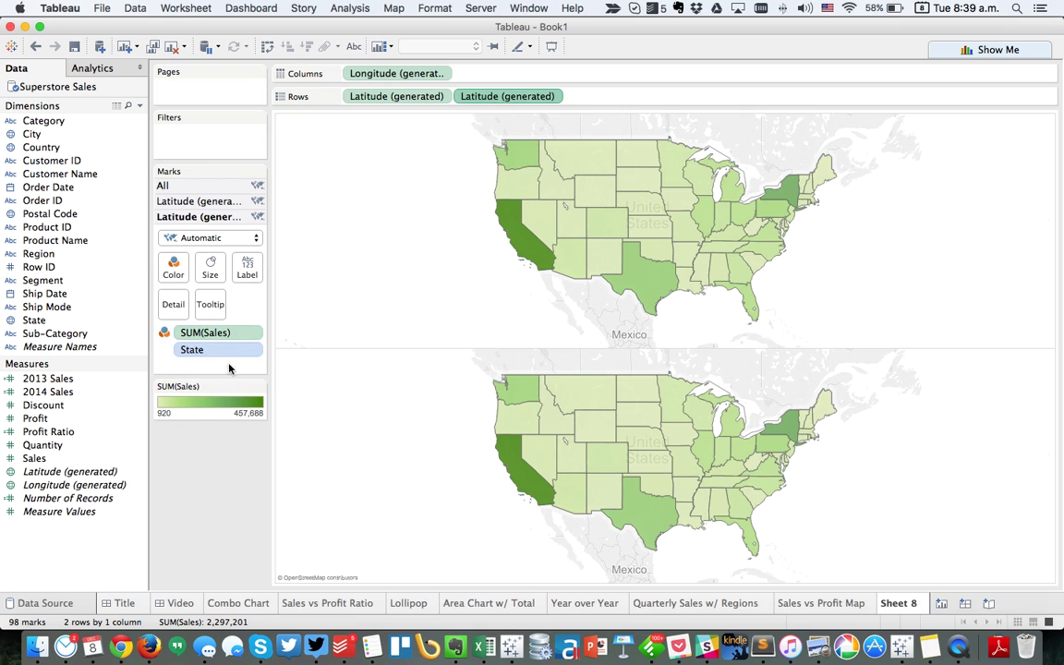
drag(205, 334, 208, 427)
click(192, 237)
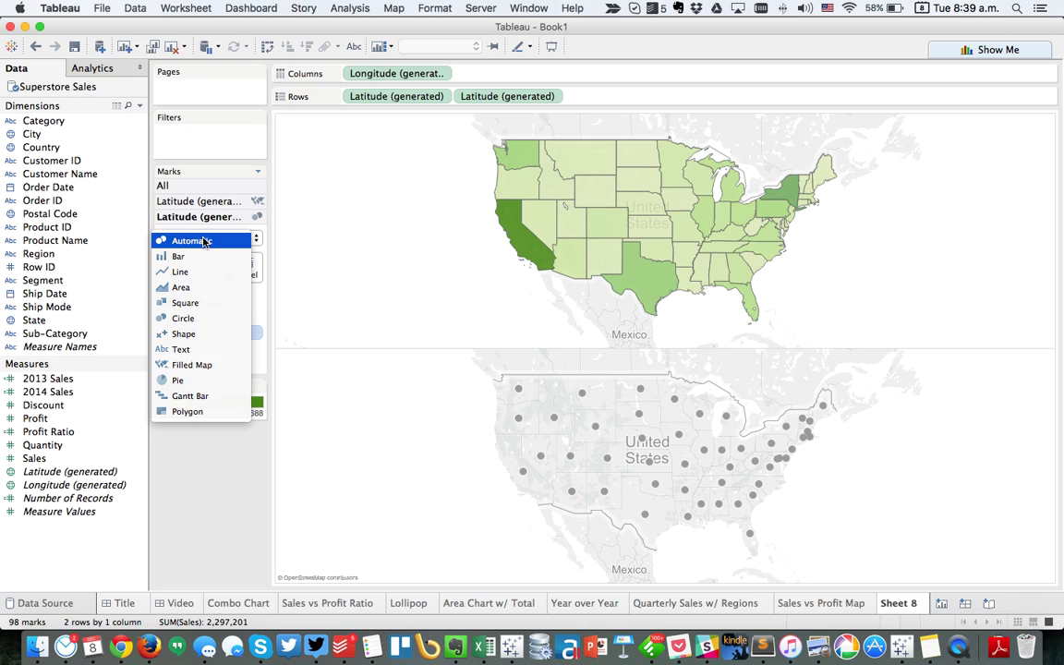
click(196, 385)
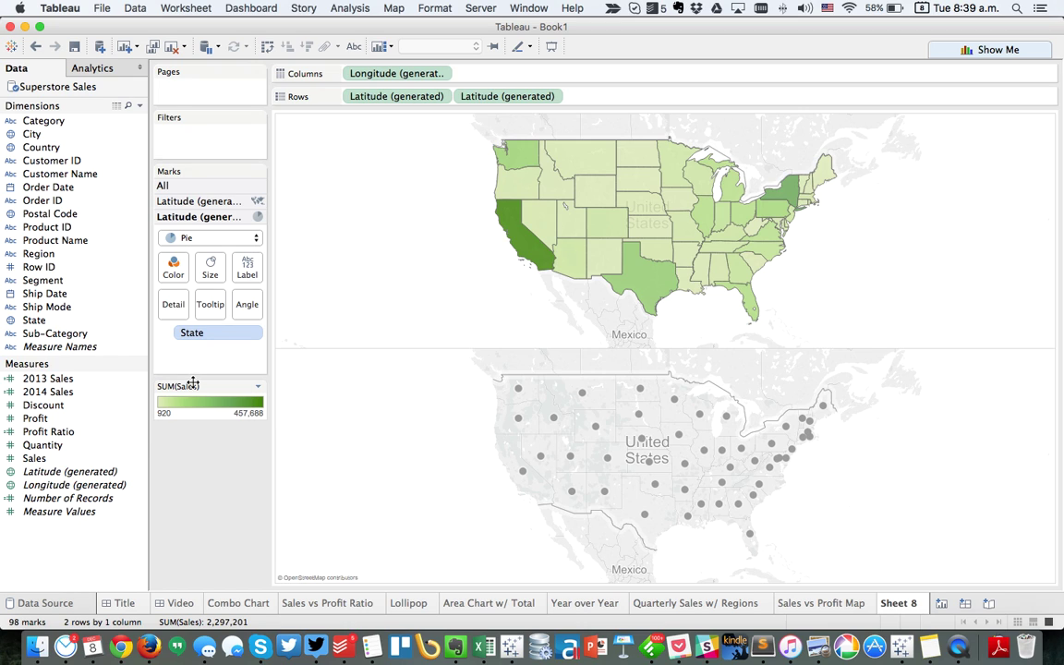
Step: Filter Category to Furniture and Office Supplies, and color the second map's pies by Category with Sales as the angle
drag(46, 121, 417, 219)
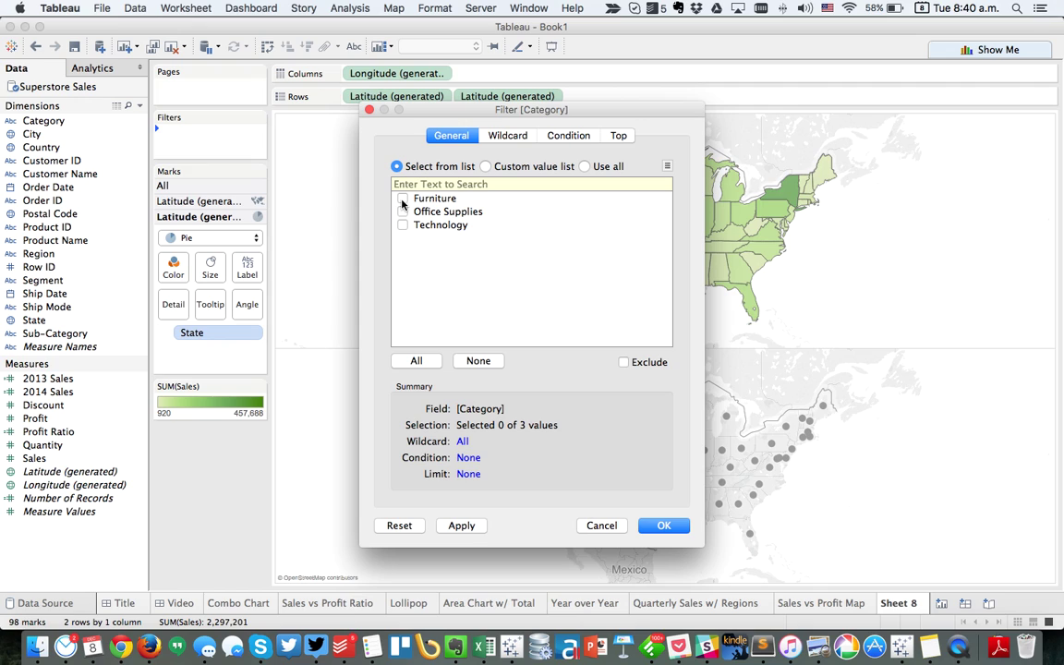
click(661, 525)
drag(56, 124, 169, 268)
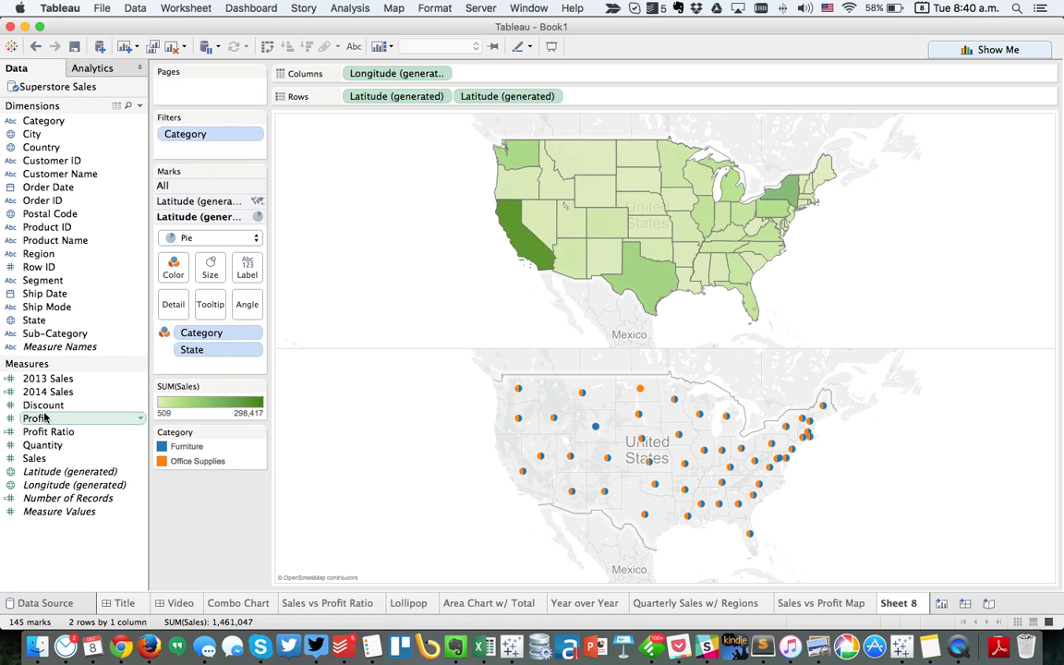
drag(43, 461, 246, 312)
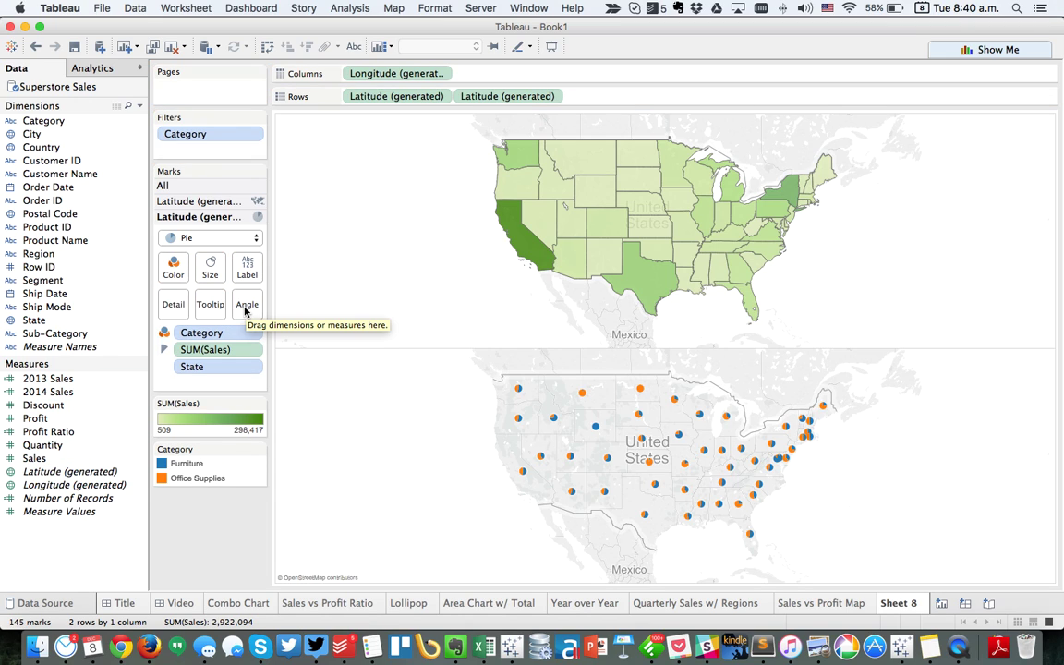
Step: Combine the two Latitude maps into one dual-axis map and enlarge the category pies over the states
right_click(519, 98)
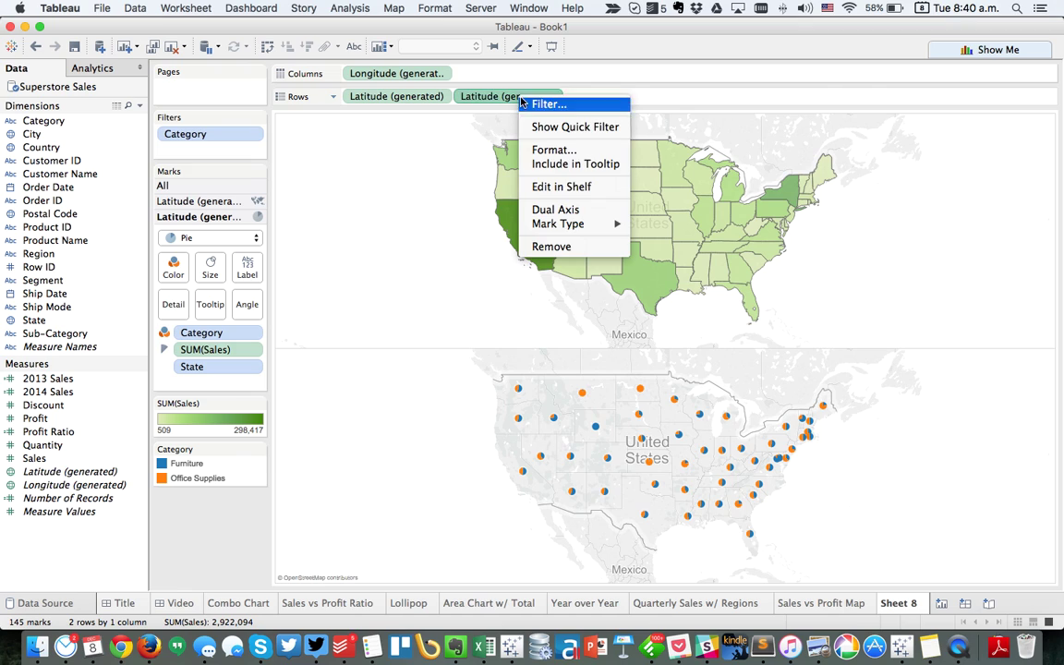
click(547, 209)
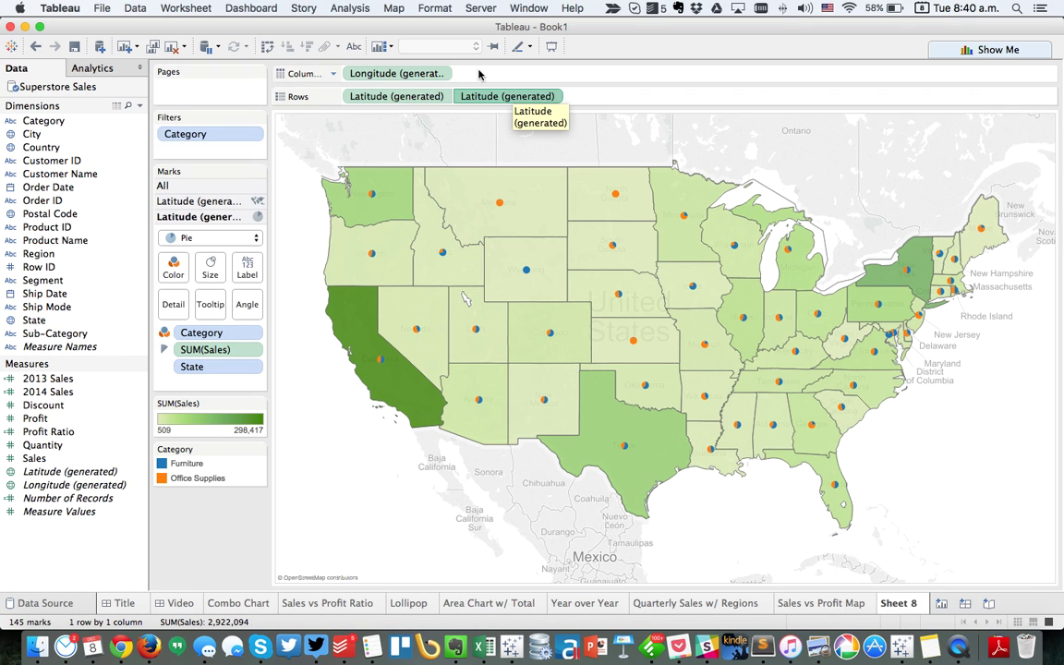
click(210, 268)
drag(237, 304, 289, 303)
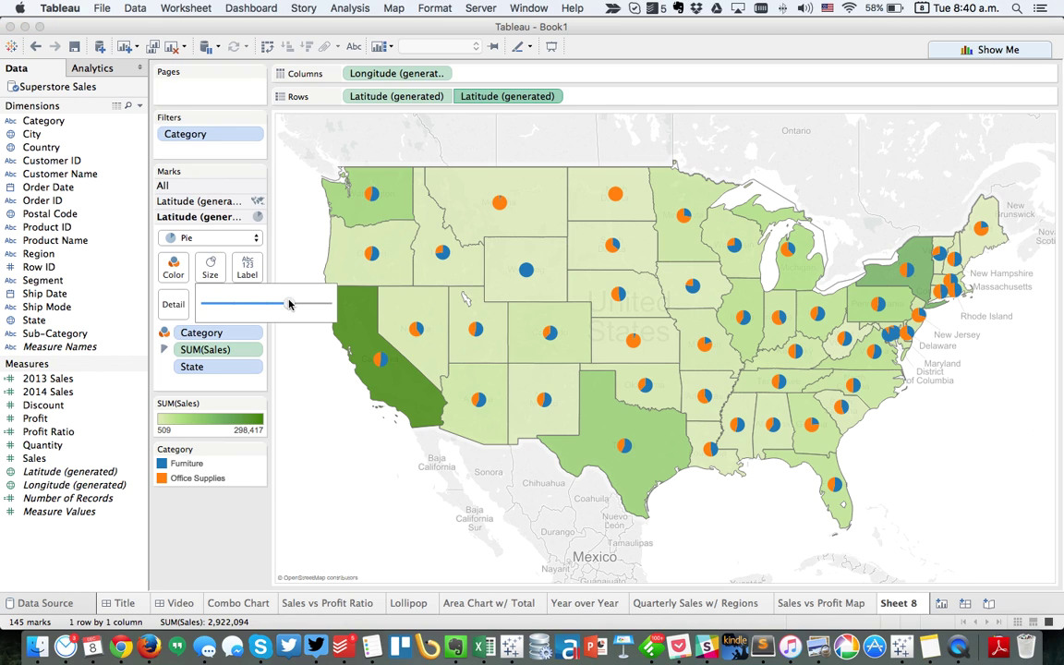
click(222, 514)
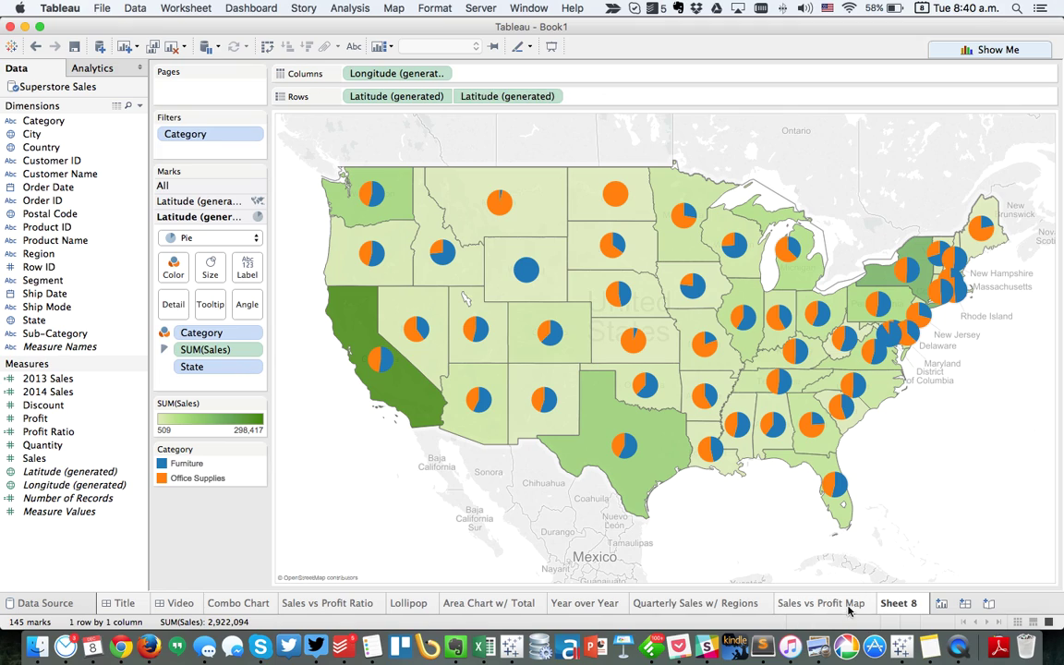
Step: Rename the Sheet 8 worksheet as Pies on a Map
double_click(897, 605)
text(Pies on a Ma)
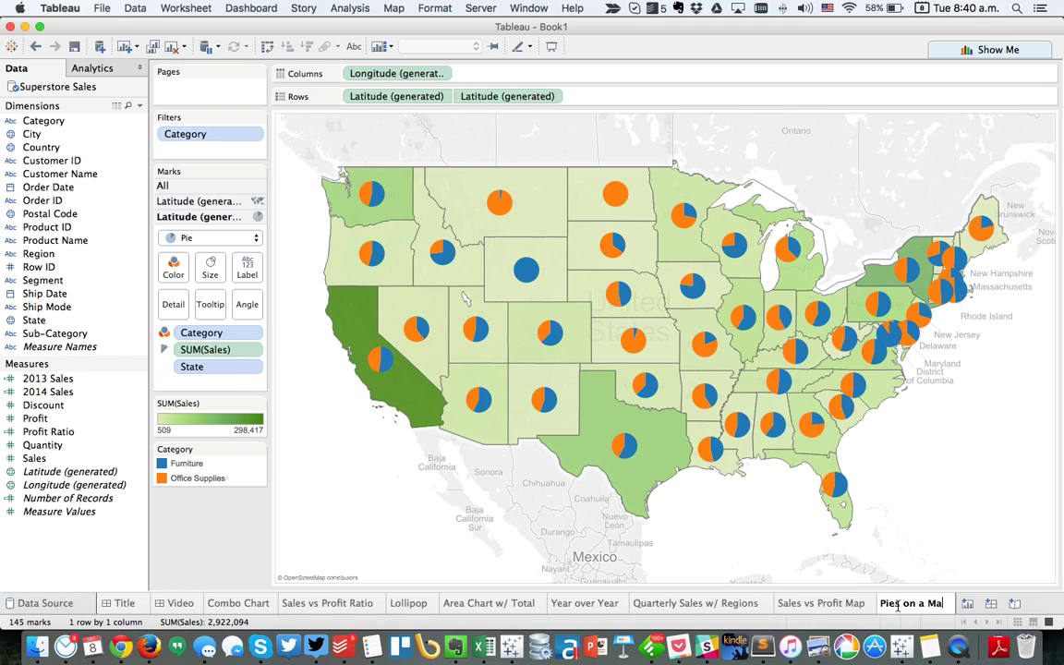
text(p)
key(Return)
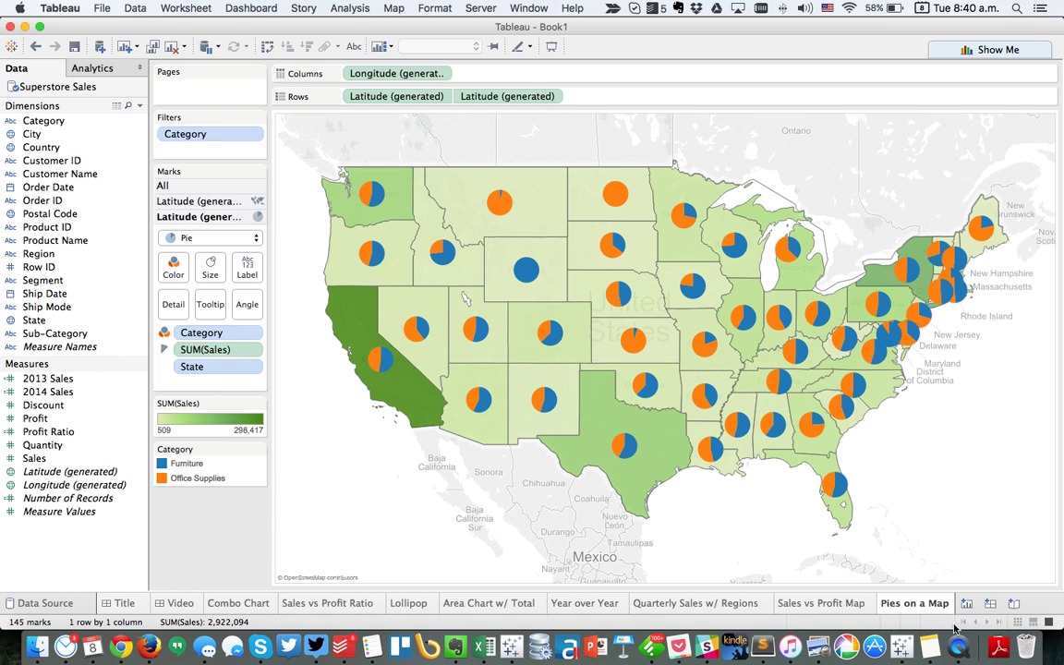
click(961, 652)
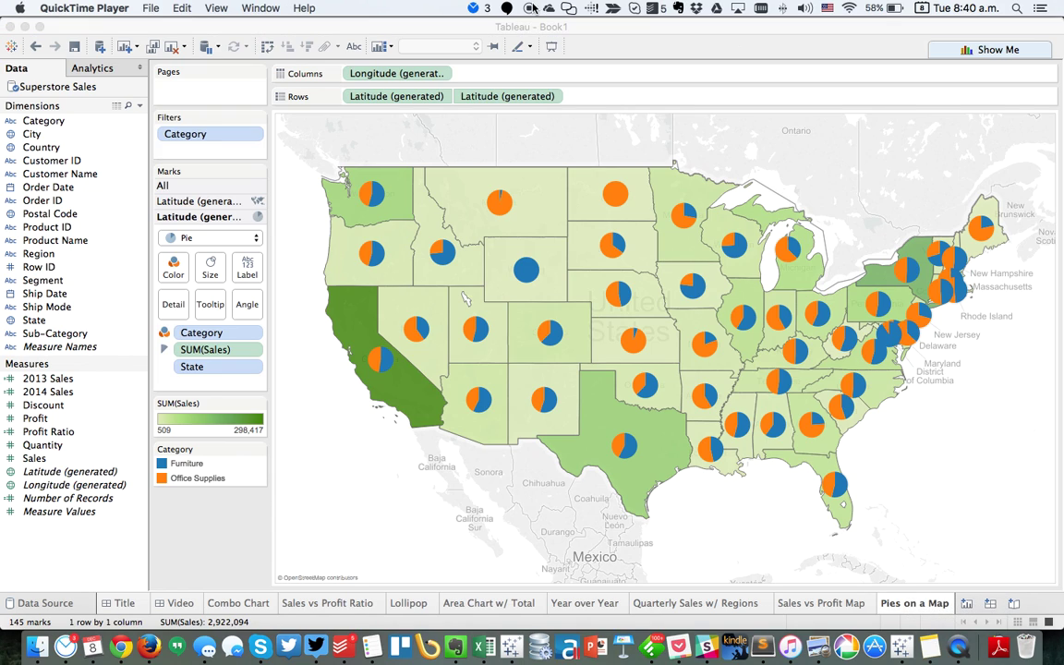